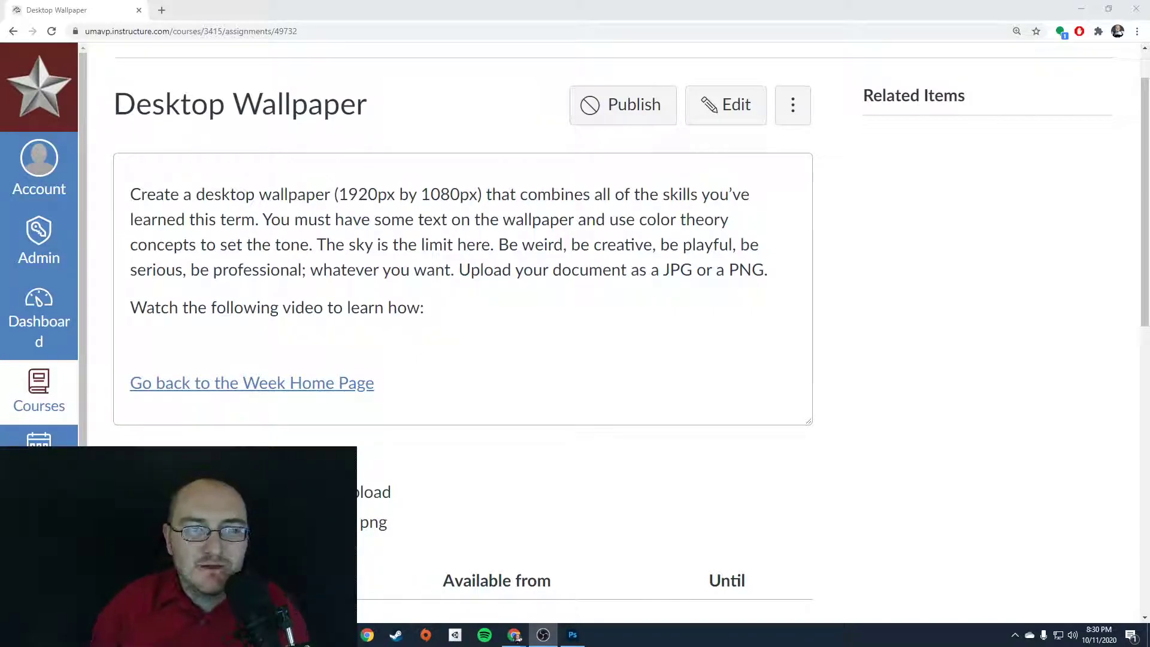
Switch to Photoshop for the assignment's wallpaper size, start a new document and set its measurement units to pixels
left_click_drag(339, 194, 478, 195)
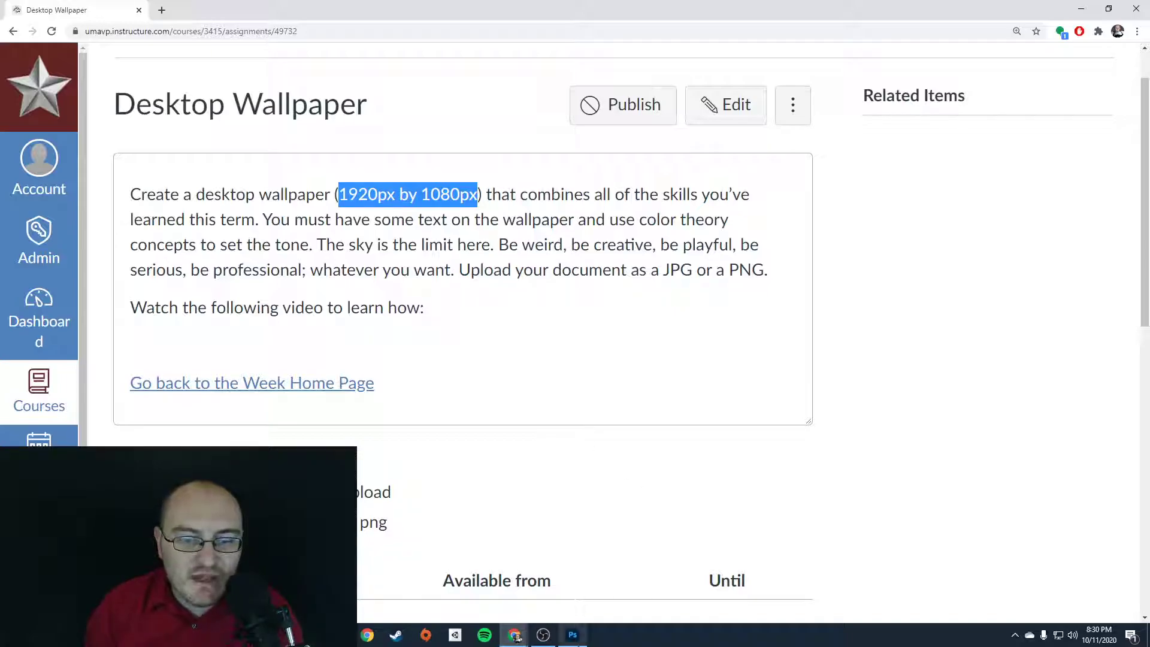
left_click(573, 635)
left_click(43, 244)
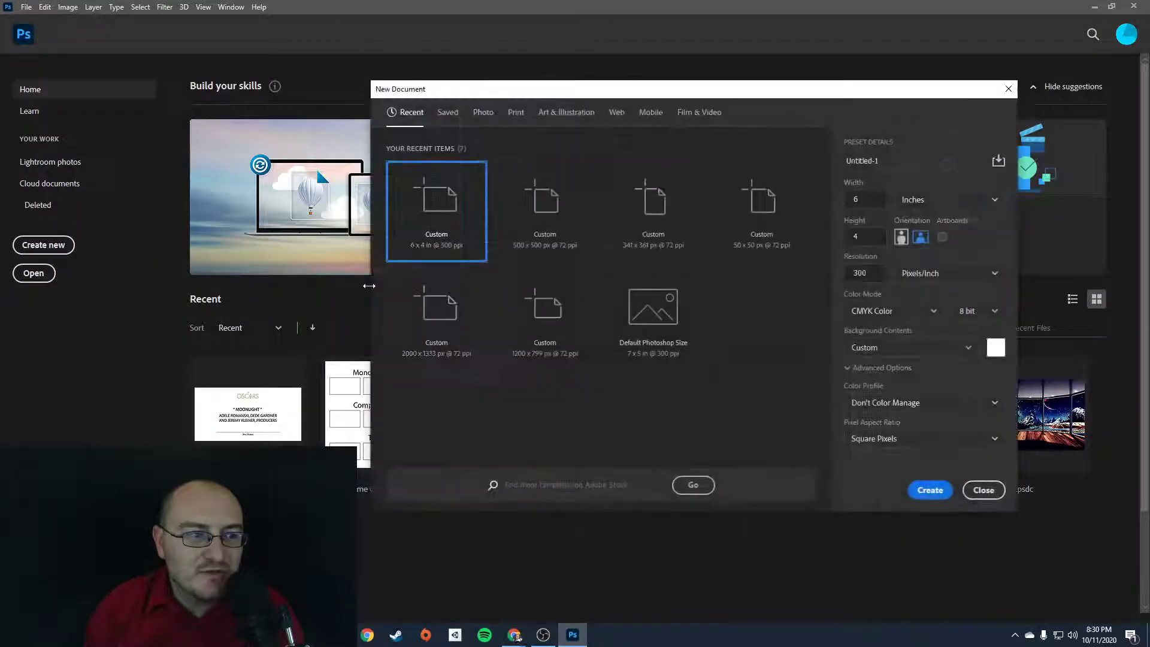
left_click(935, 201)
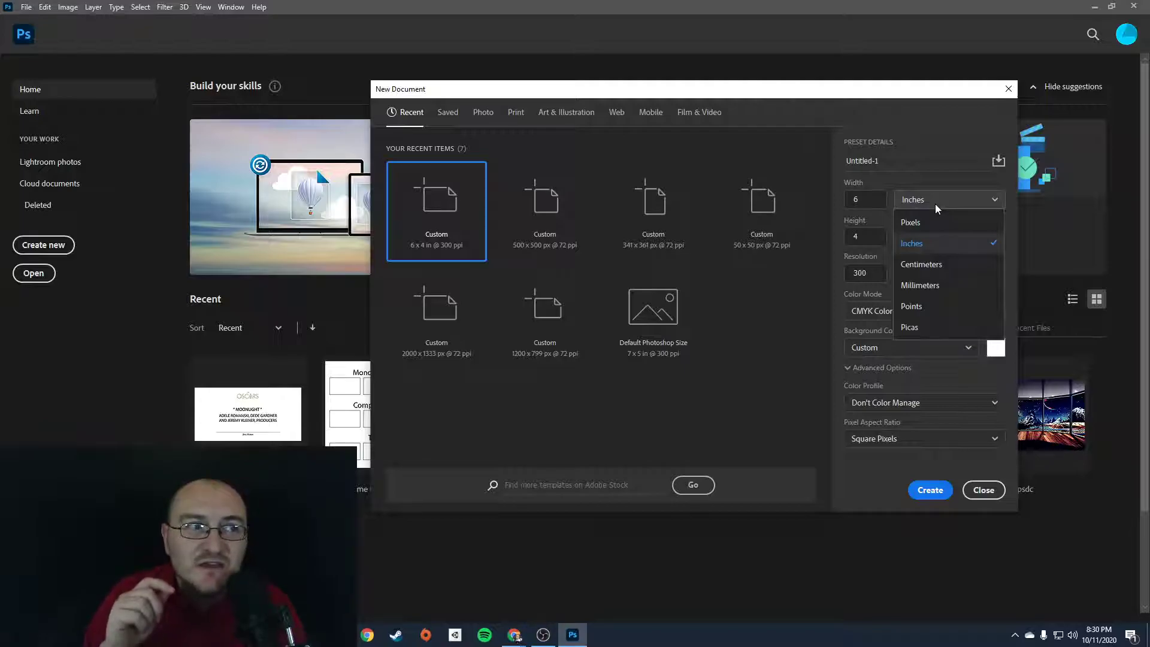
left_click(931, 247)
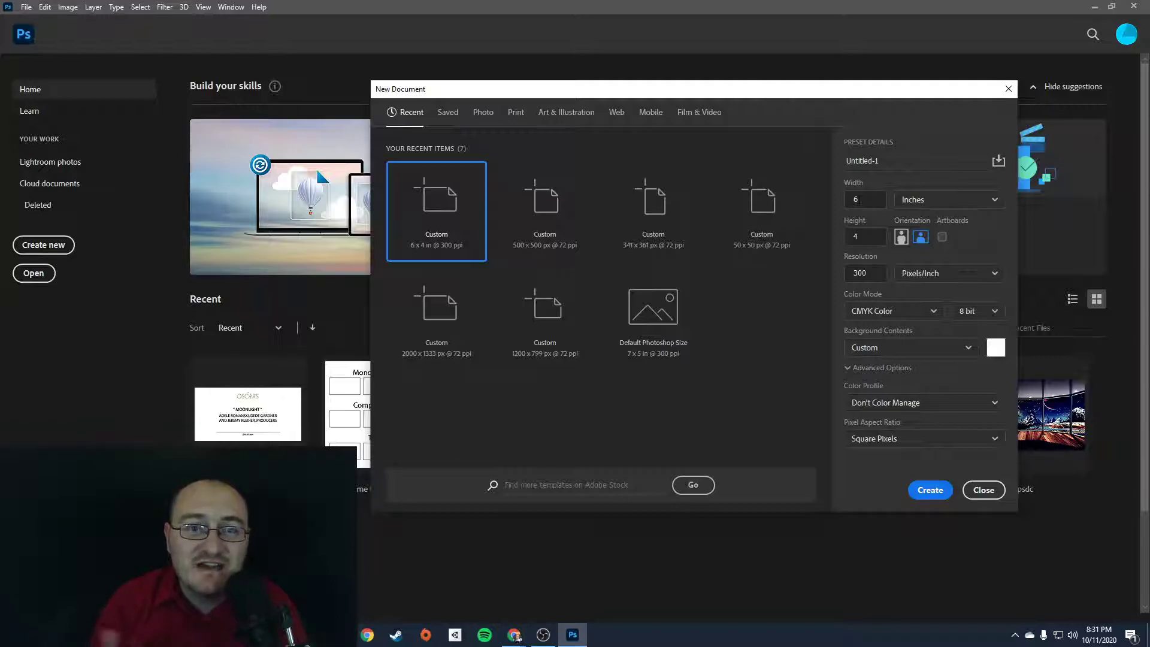
left_click(933, 205)
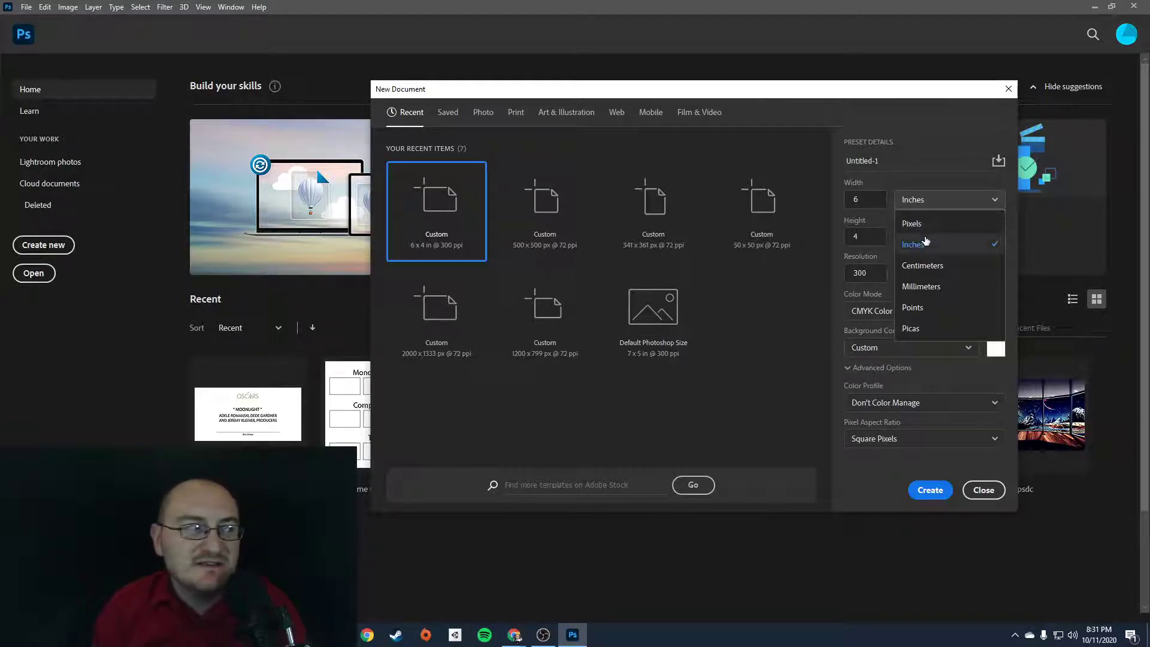
left_click(912, 224)
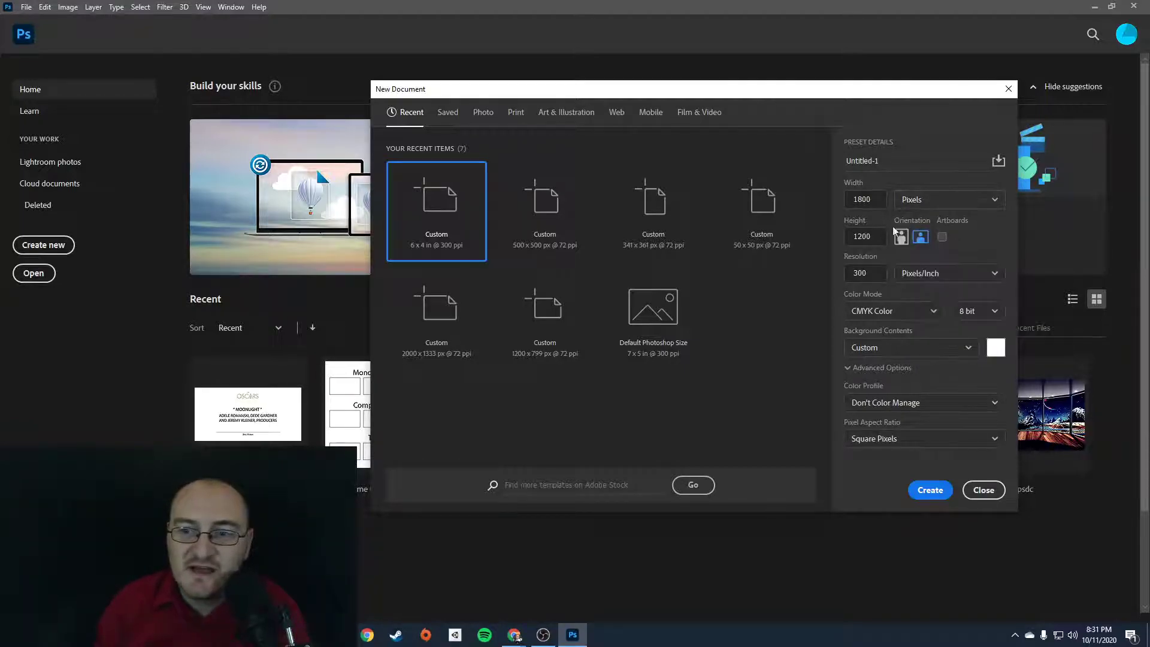
Set the new document's width to 1920 px, height to 1080 px and resolution to 72 pixels/inch
double_click(884, 207)
type("1920")
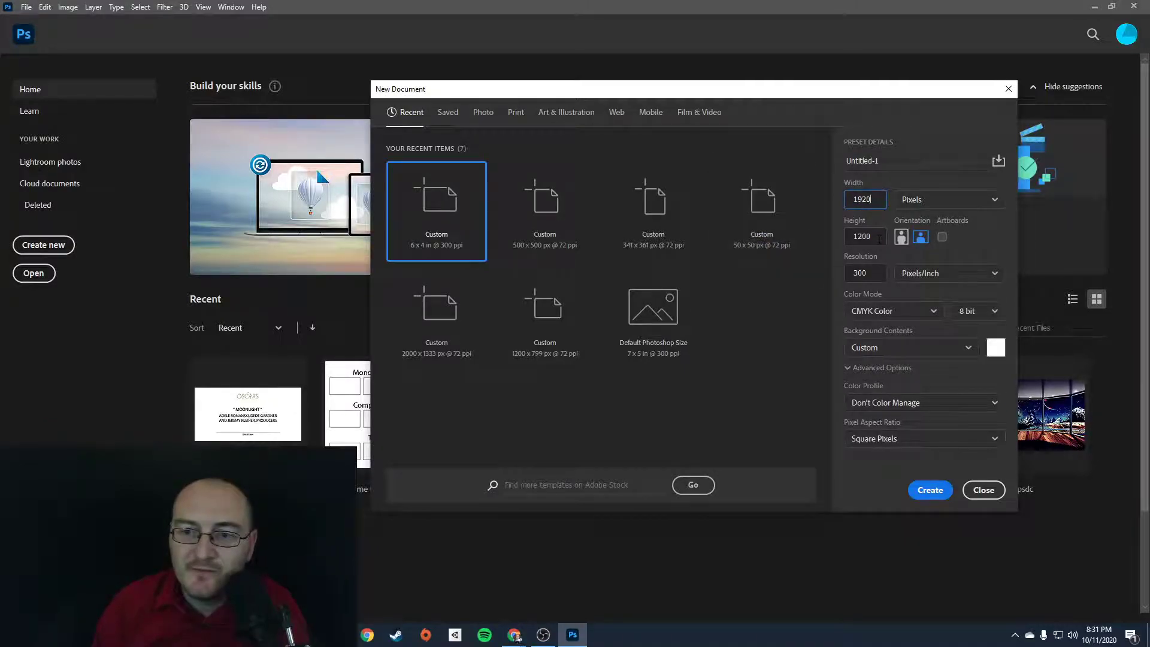
key("Tab")
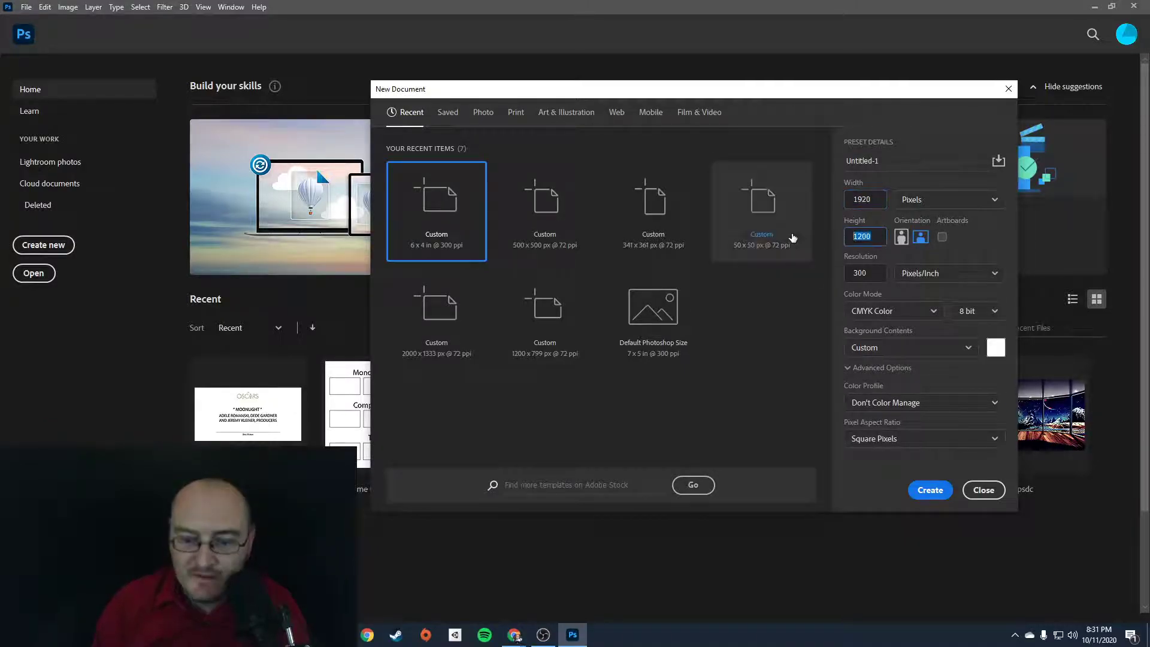
type("1080")
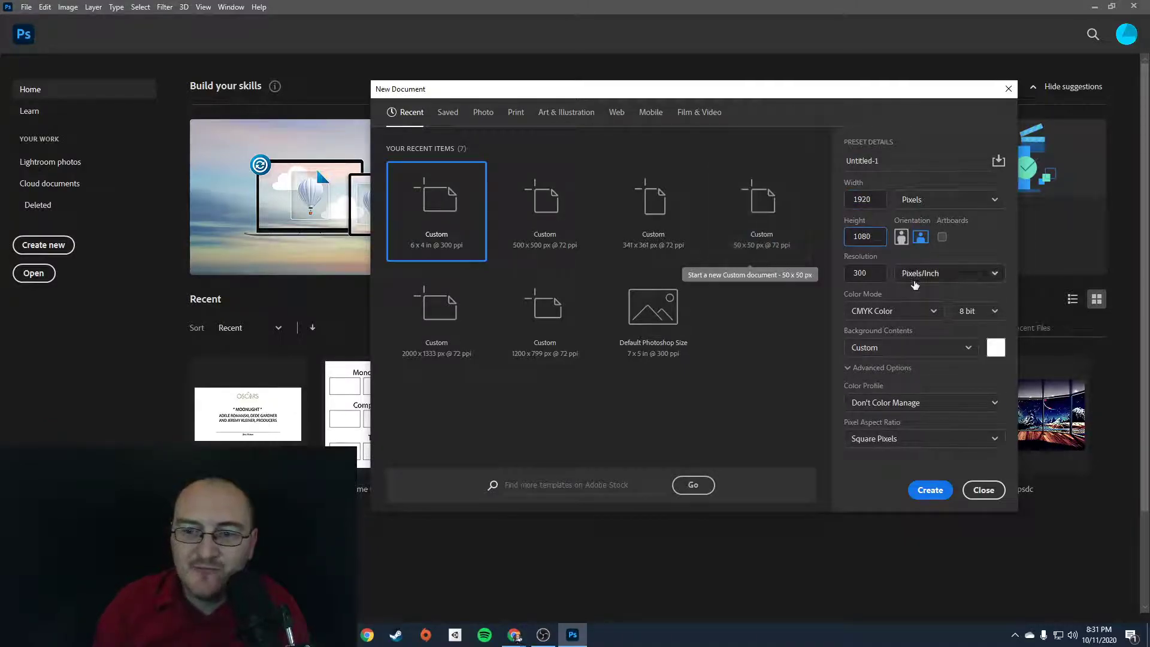
key("Tab")
type("72")
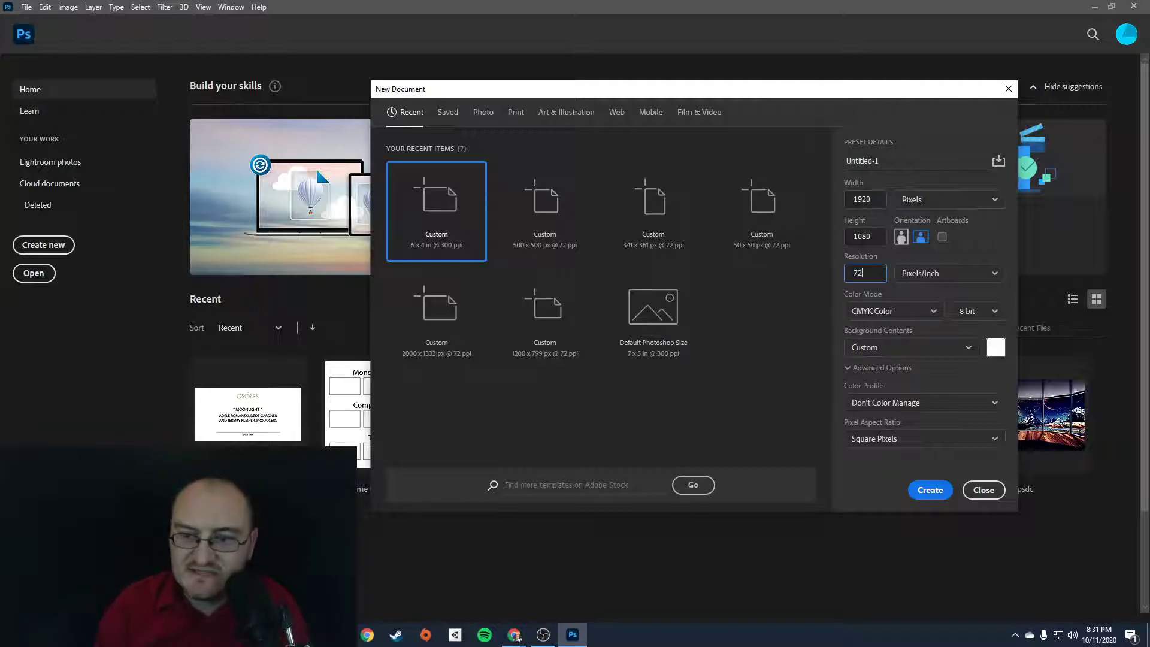
Set the color mode to RGB Color at 16 bit and create the document
left_click(889, 312)
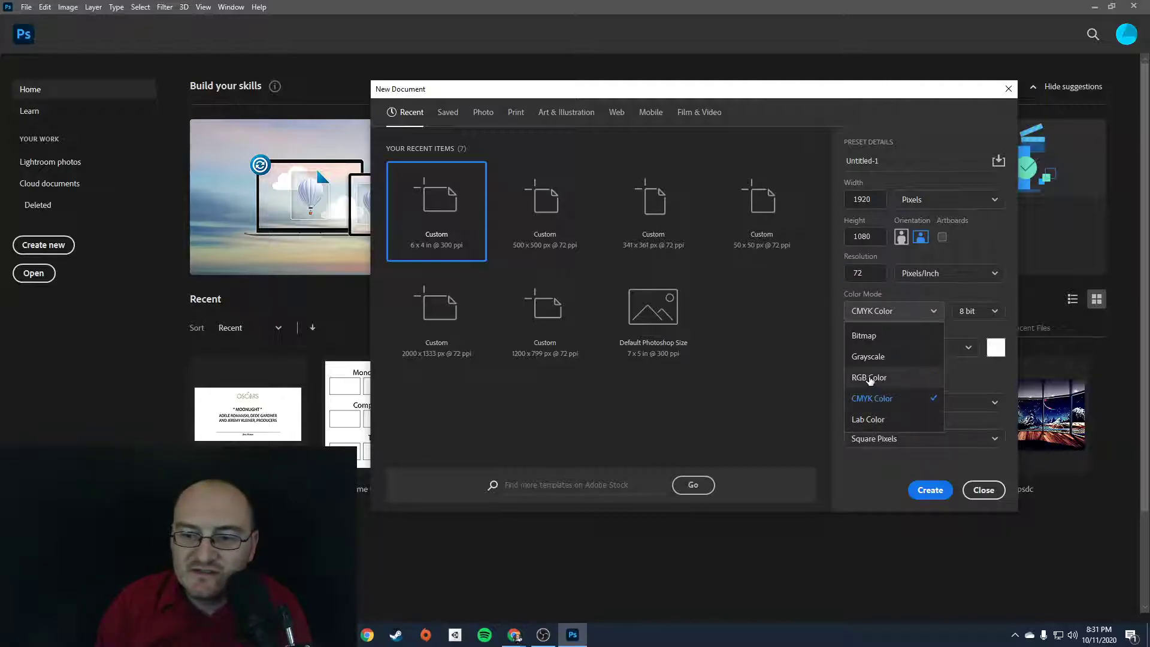
left_click(896, 377)
left_click(968, 311)
left_click(968, 347)
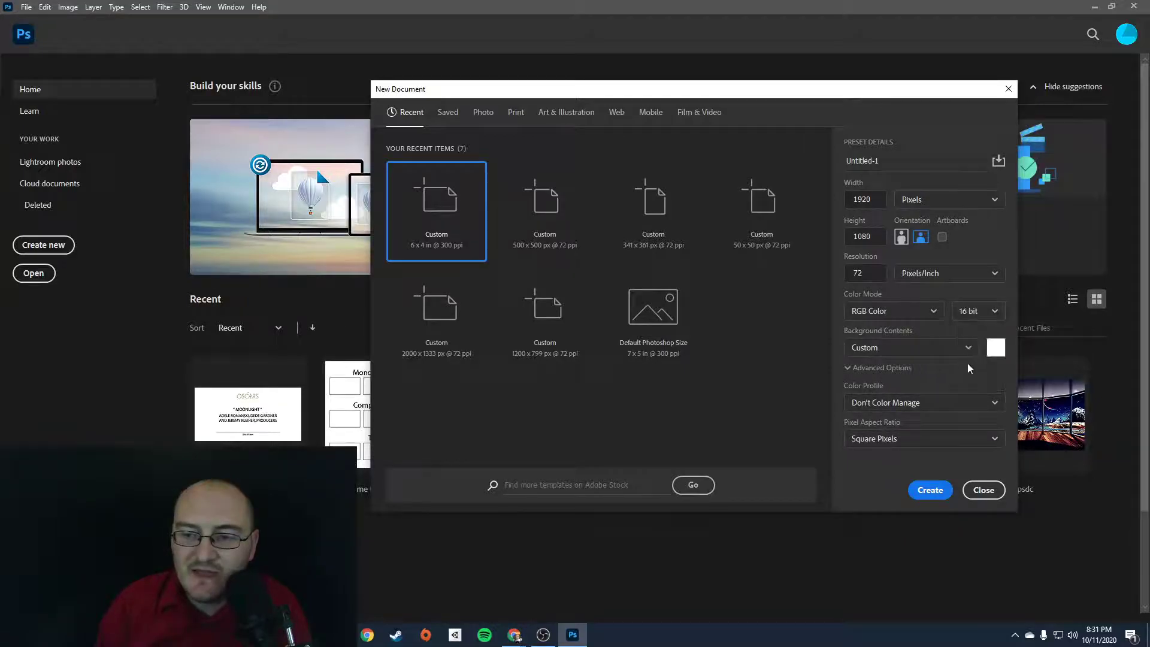
left_click(935, 490)
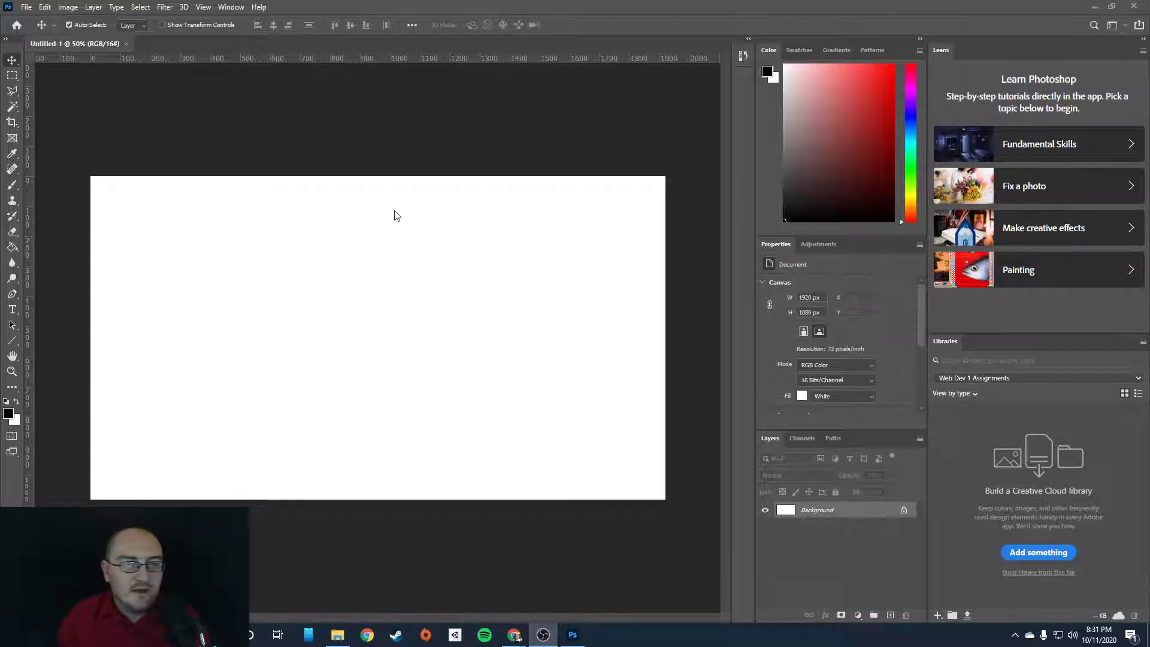
Collapse the Learn and Libraries panels to widen the canvas area
left_click(394, 152)
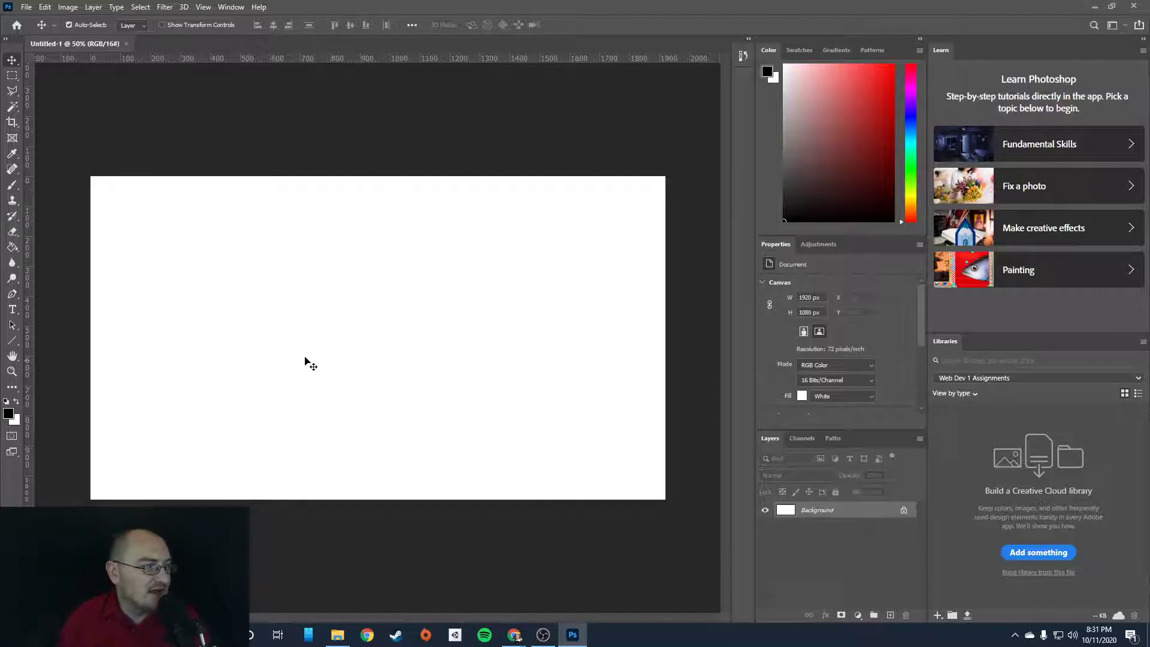
left_click(1141, 39)
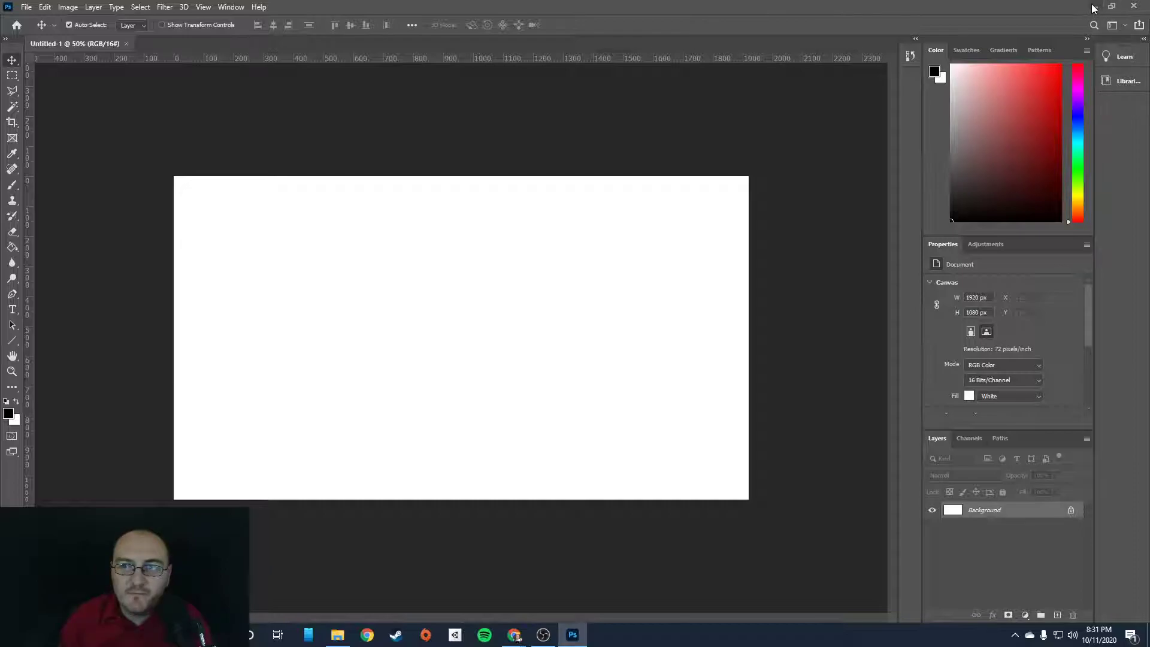
left_click(964, 49)
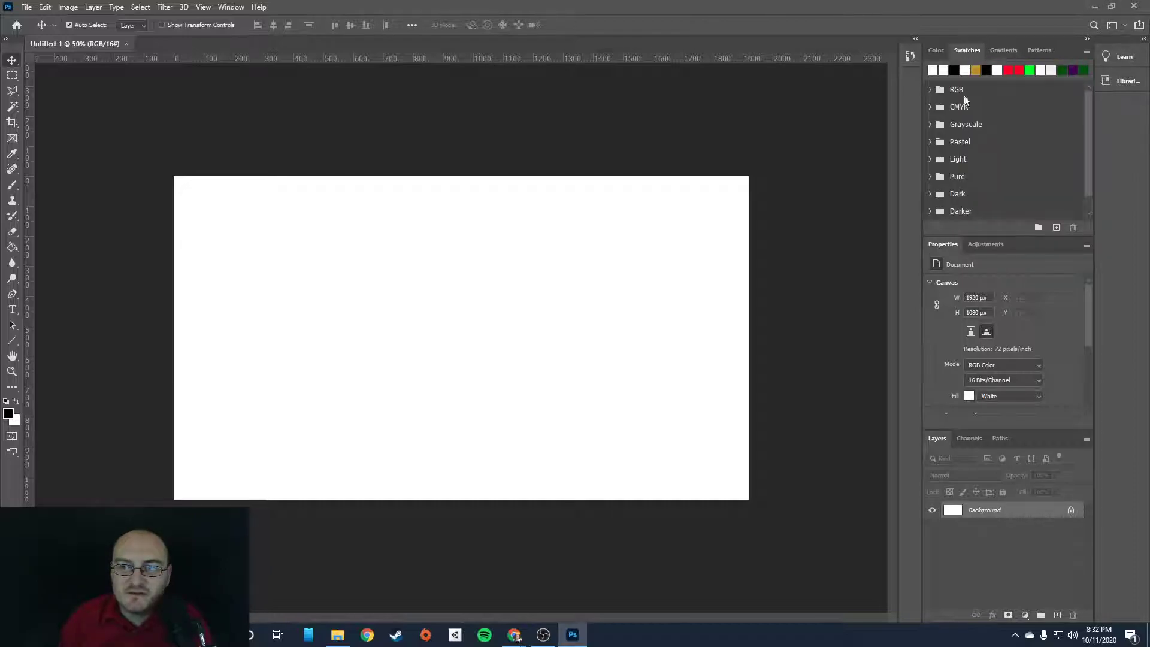
left_click(1005, 48)
left_click(936, 50)
Switch to the browser, search the web for "adobe color wheel" and open the Adobe Color wheel page
left_click(1094, 6)
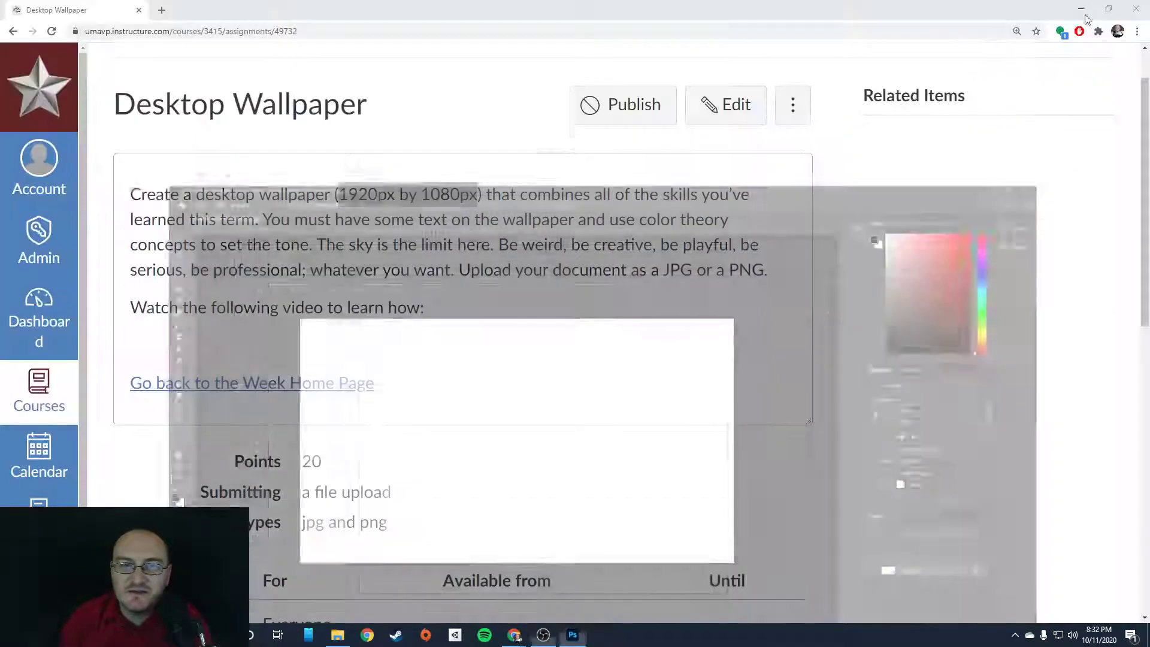
left_click(162, 10)
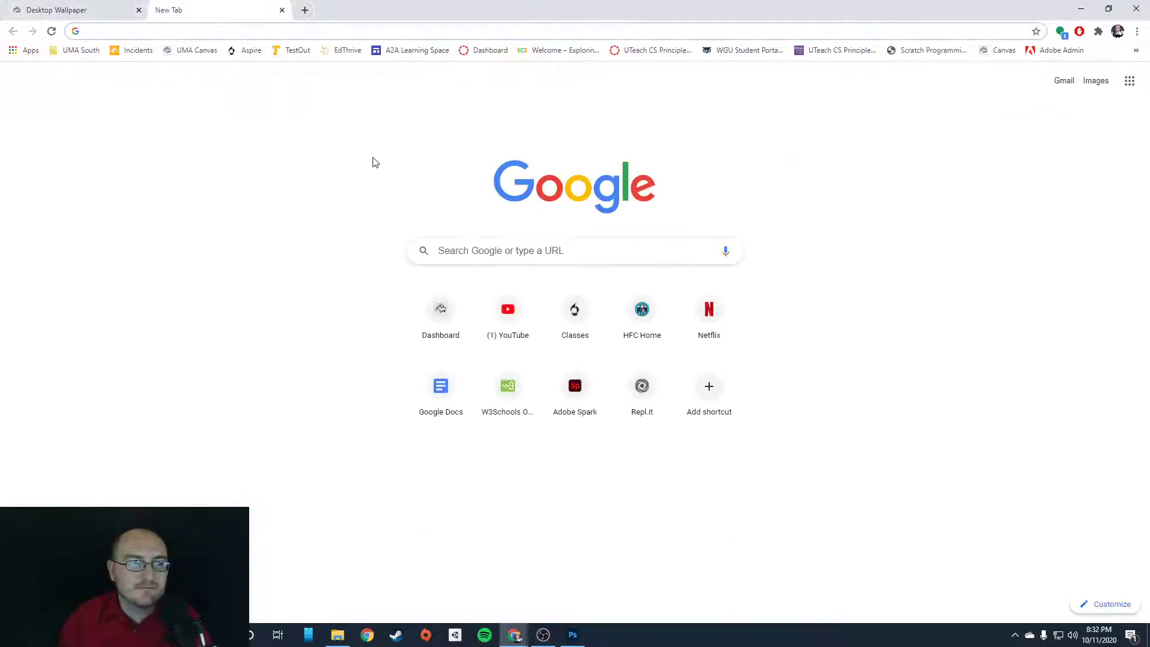
type("adobe color wheel")
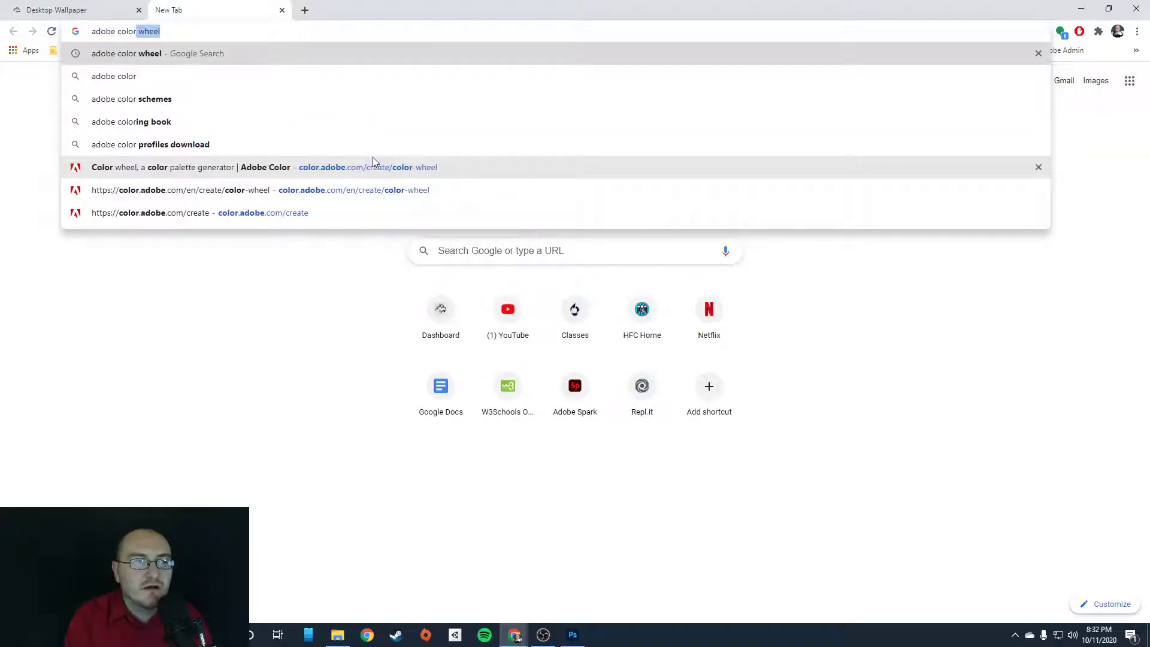
key("Return")
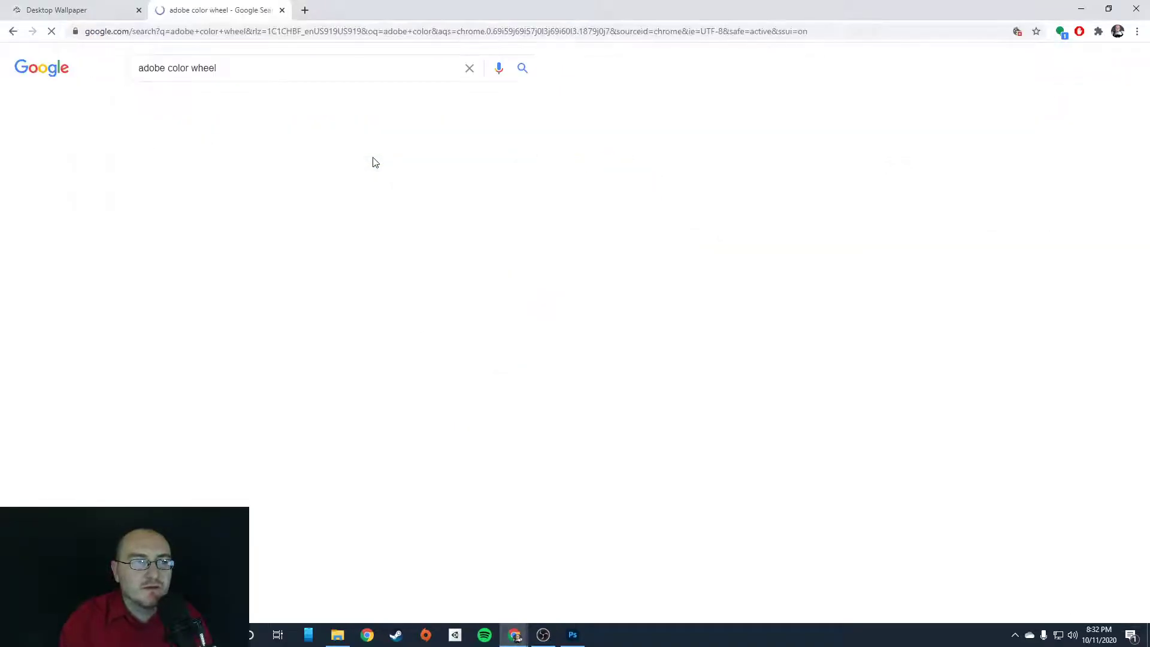
left_click(335, 174)
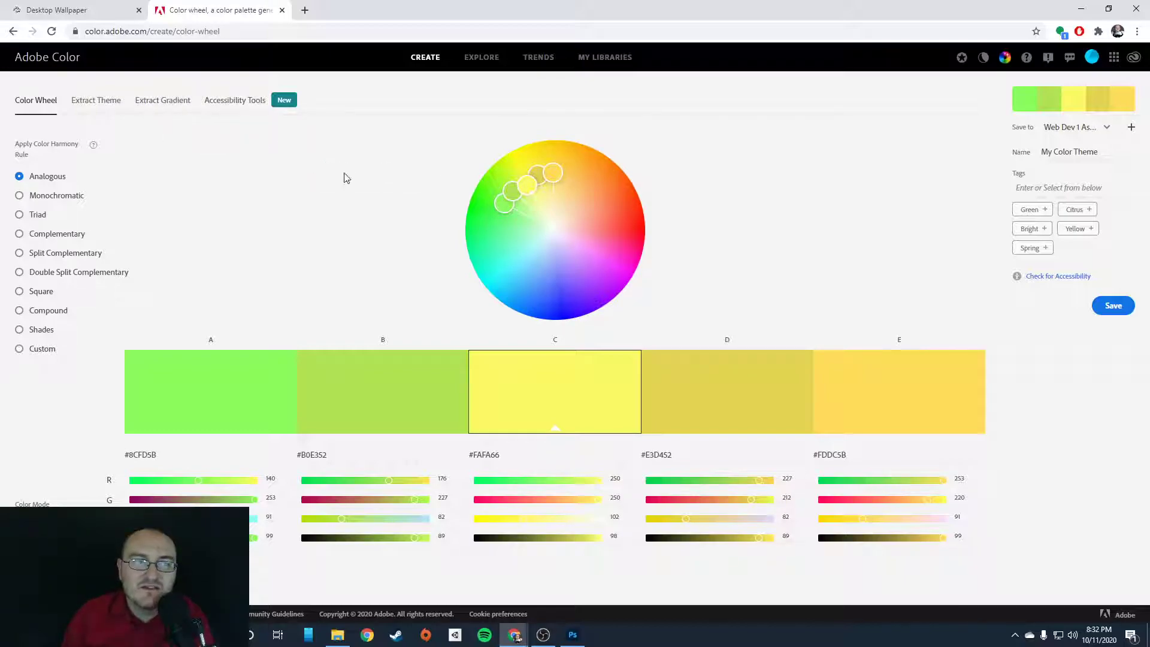
Try an Analogous palette around green #00FA75 and a Monochromatic palette around magenta #FA2AE4 on the color wheel
mouse_move(528, 187)
left_mouse_down()
mouse_move(487, 192)
mouse_move(466, 244)
left_mouse_up()
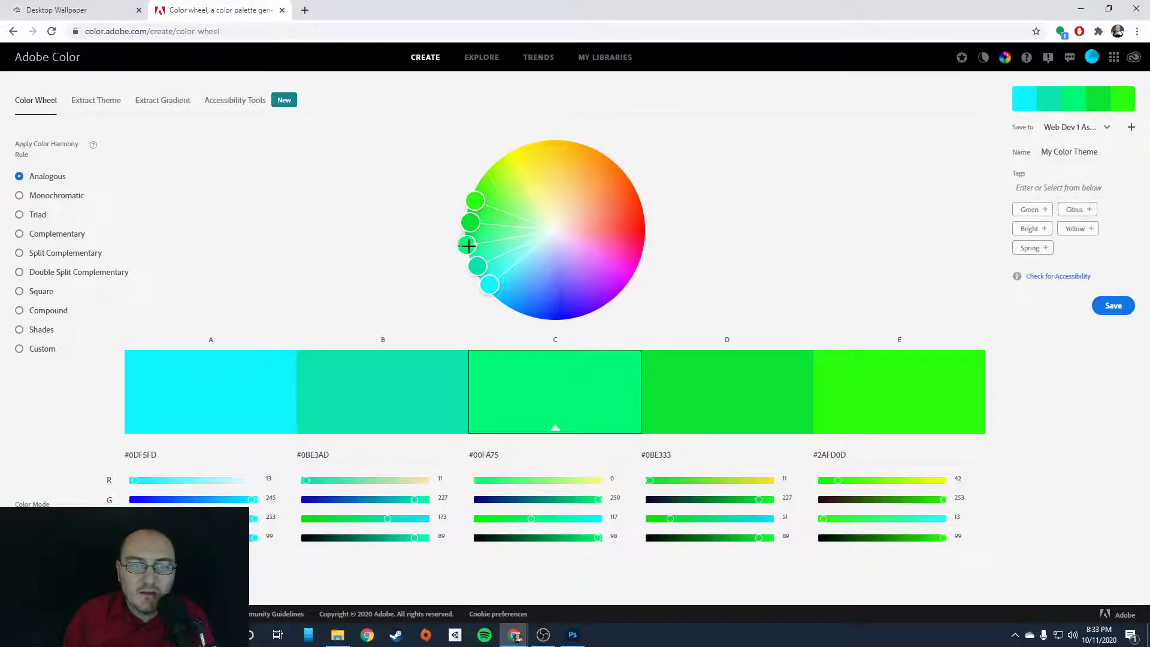
left_click_drag(467, 244, 188, 249)
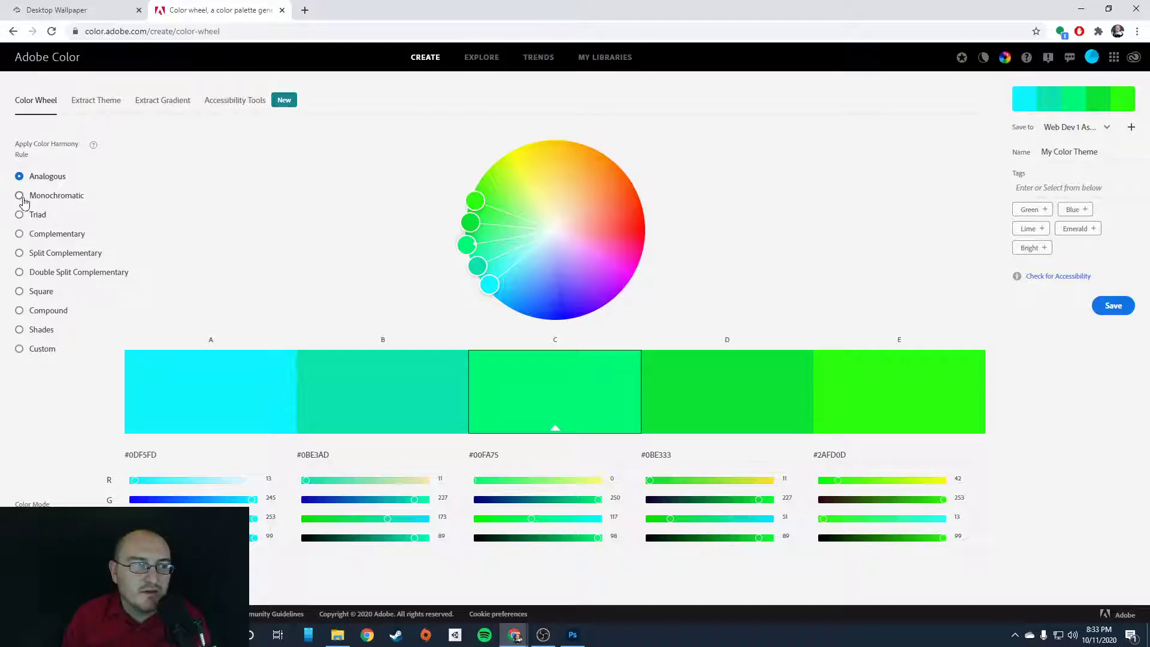
left_click(42, 197)
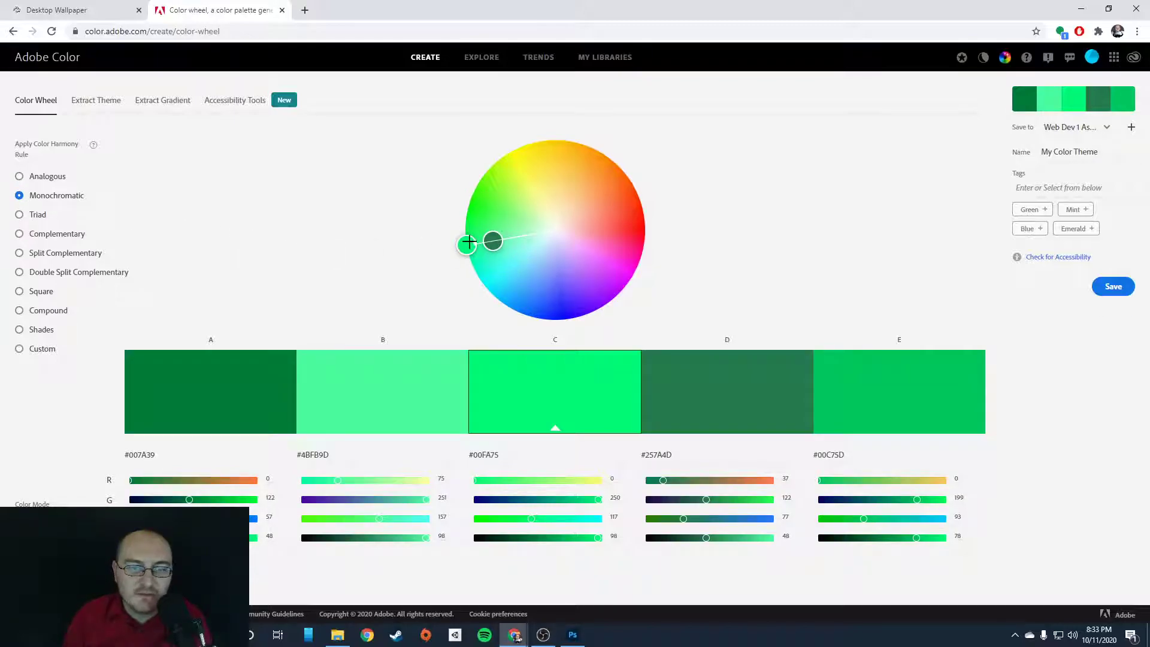
left_click_drag(459, 239, 620, 264)
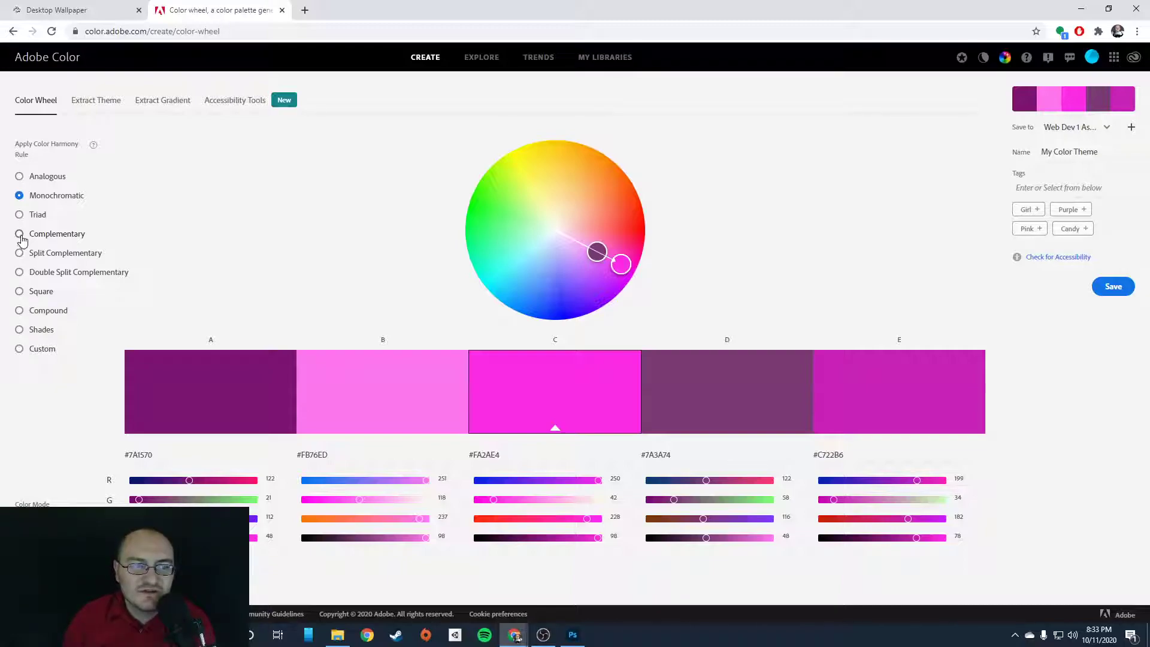
Apply the Complementary harmony rule and rotate the palette to pair blue #2A74FA with golden orange #FAB422
left_click(20, 235)
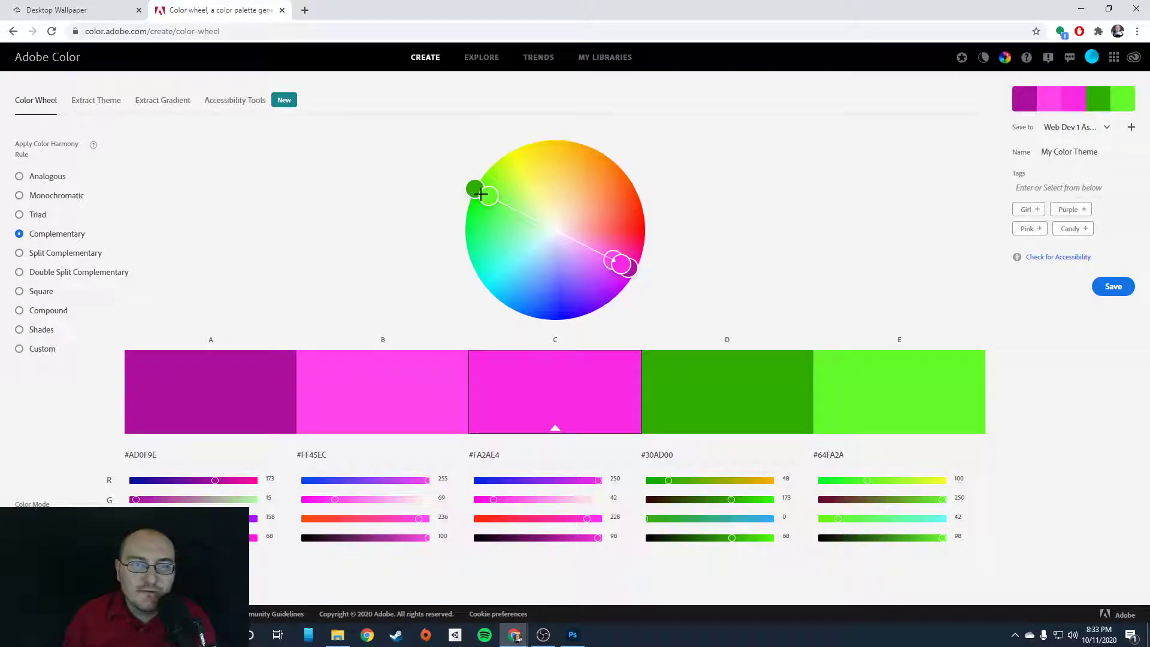
left_click_drag(473, 189, 645, 167)
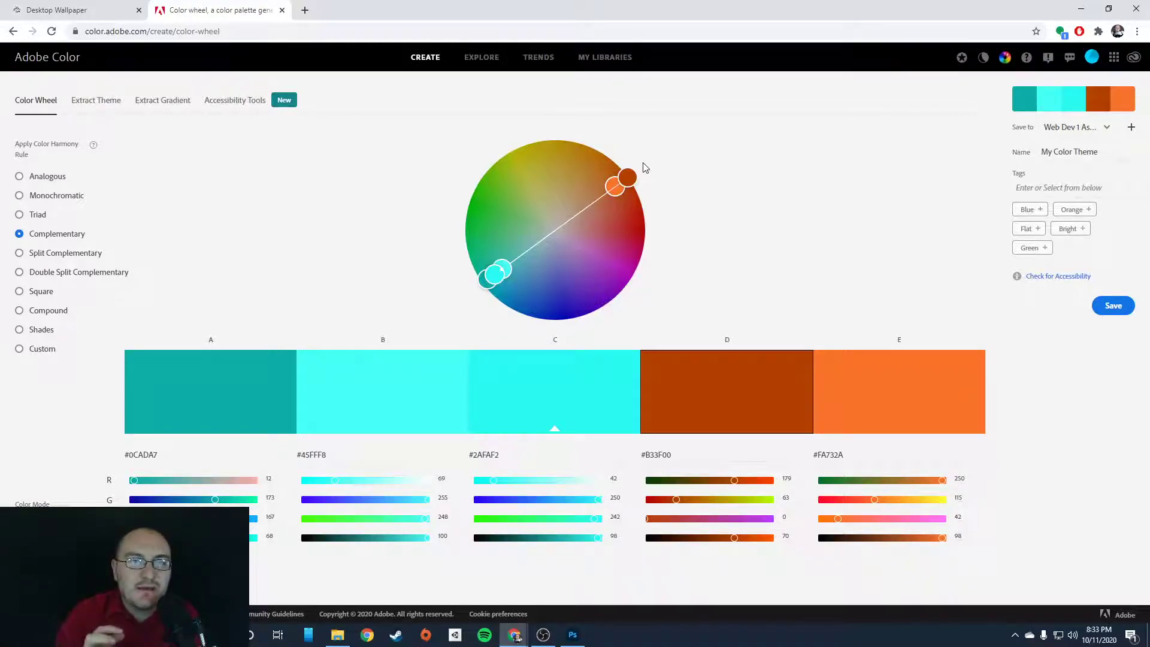
left_click_drag(628, 174, 575, 163)
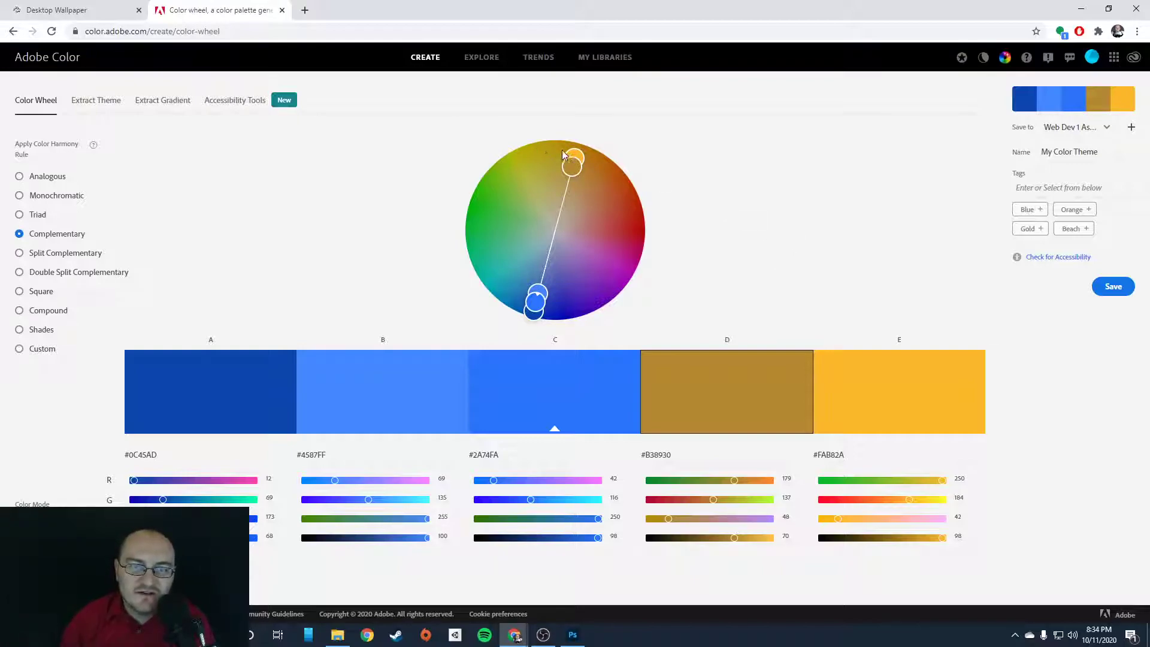
left_click_drag(574, 150, 576, 148)
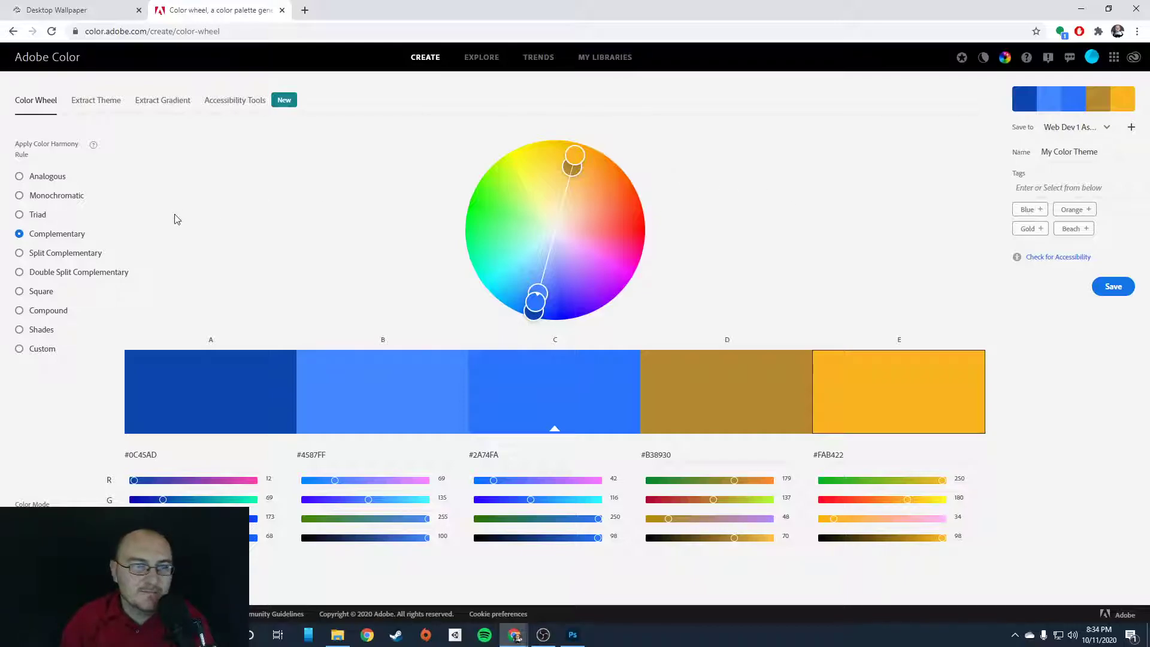
Browse the community color themes and image palettes on Adobe Color's Explore page for ideas
left_click(482, 58)
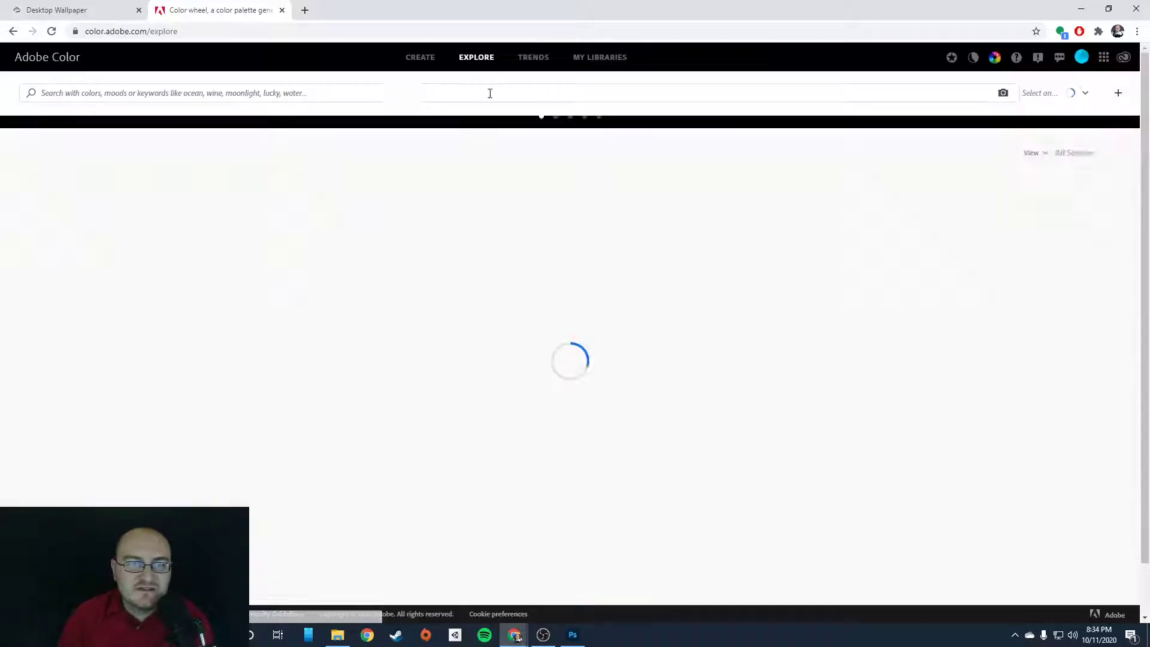
scroll(442, 385, "down", 2)
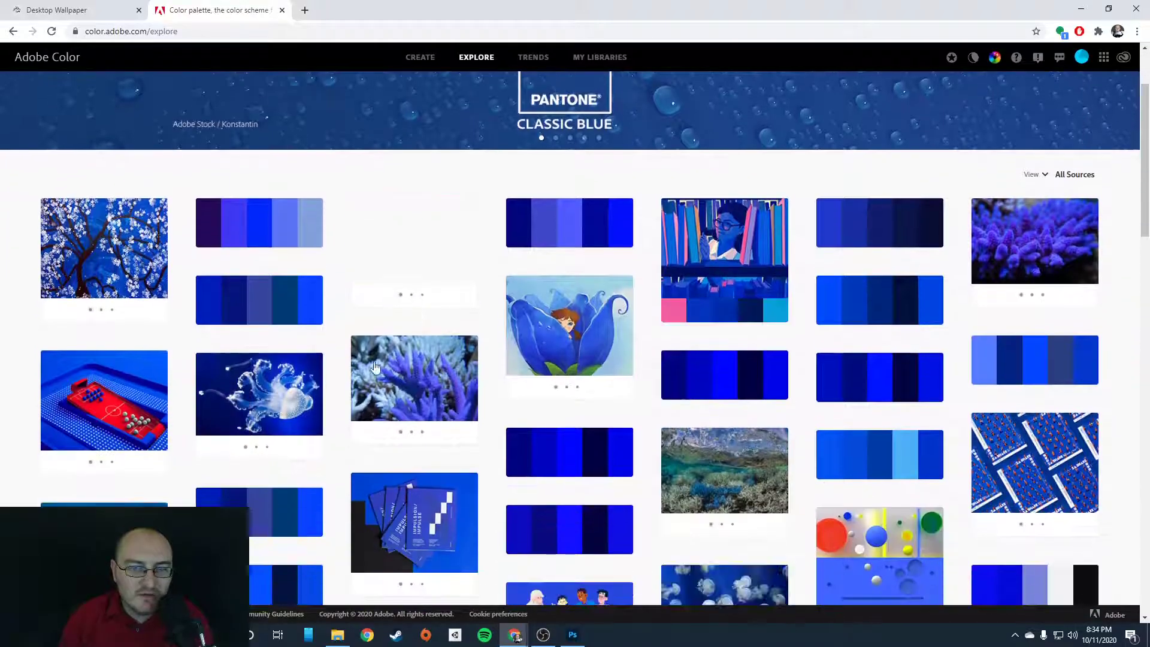
scroll(520, 388, "up", 2)
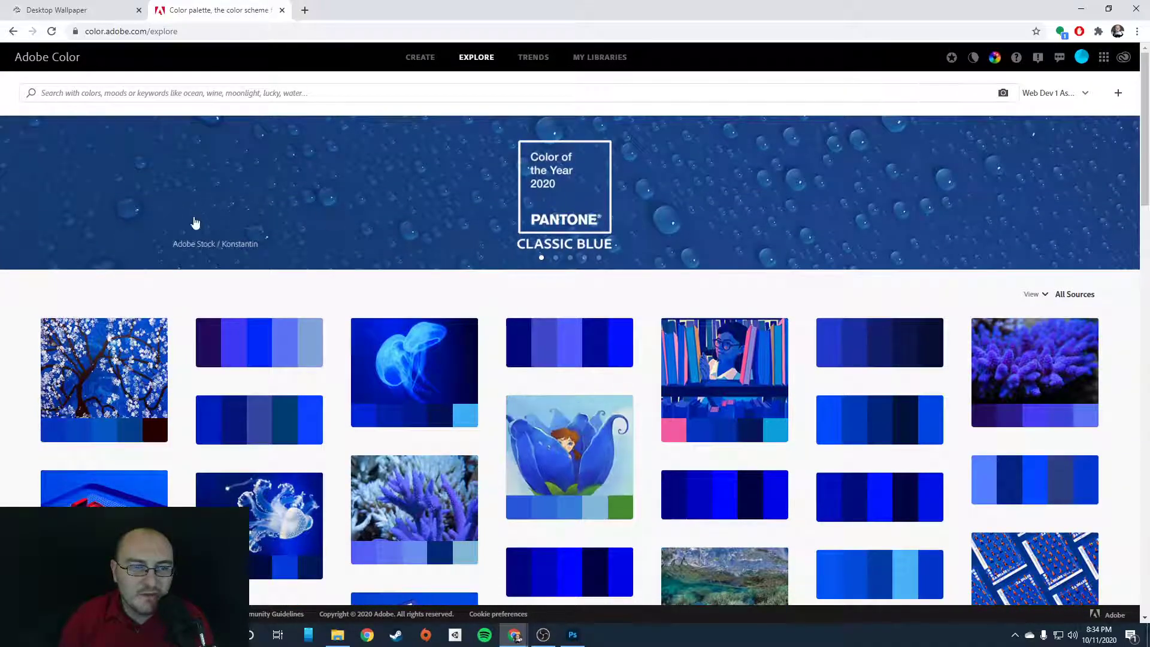
scroll(576, 369, "down", 9)
scroll(577, 370, "down", 15)
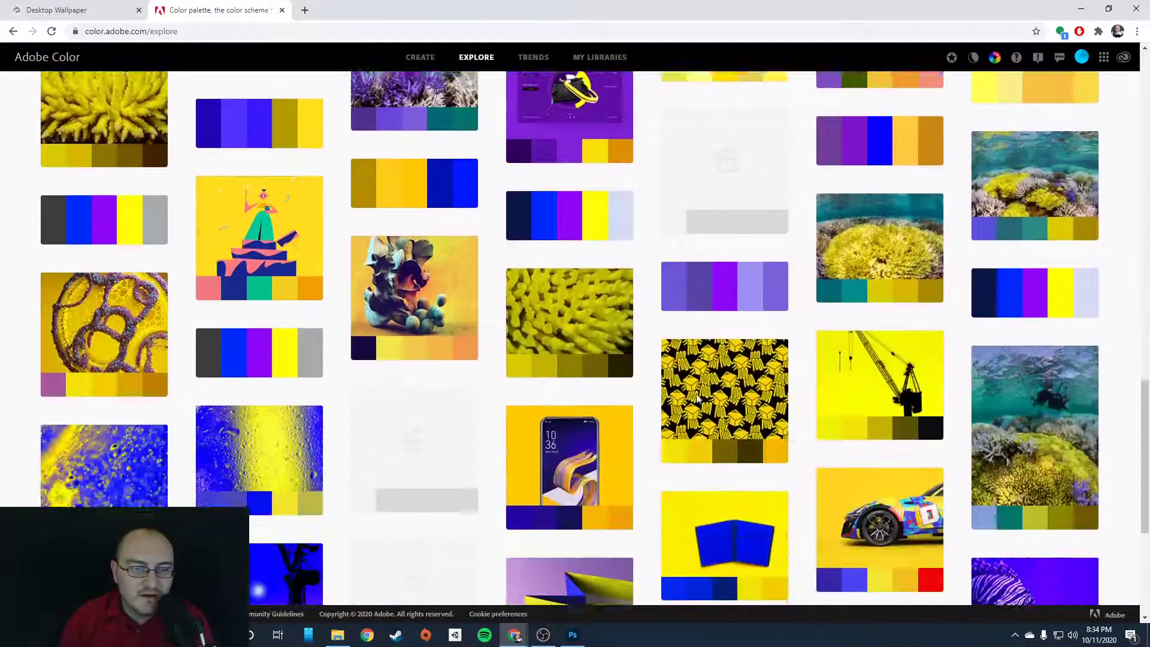
scroll(643, 399, "up", 3)
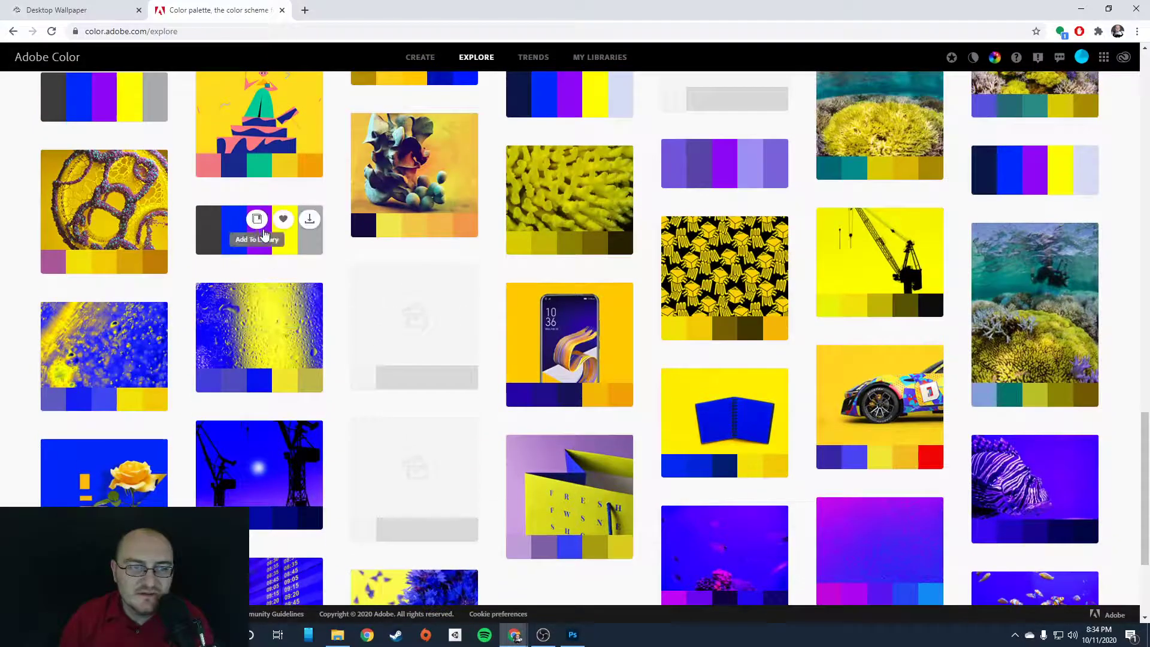
scroll(767, 343, "down", 3)
scroll(681, 329, "up", 20)
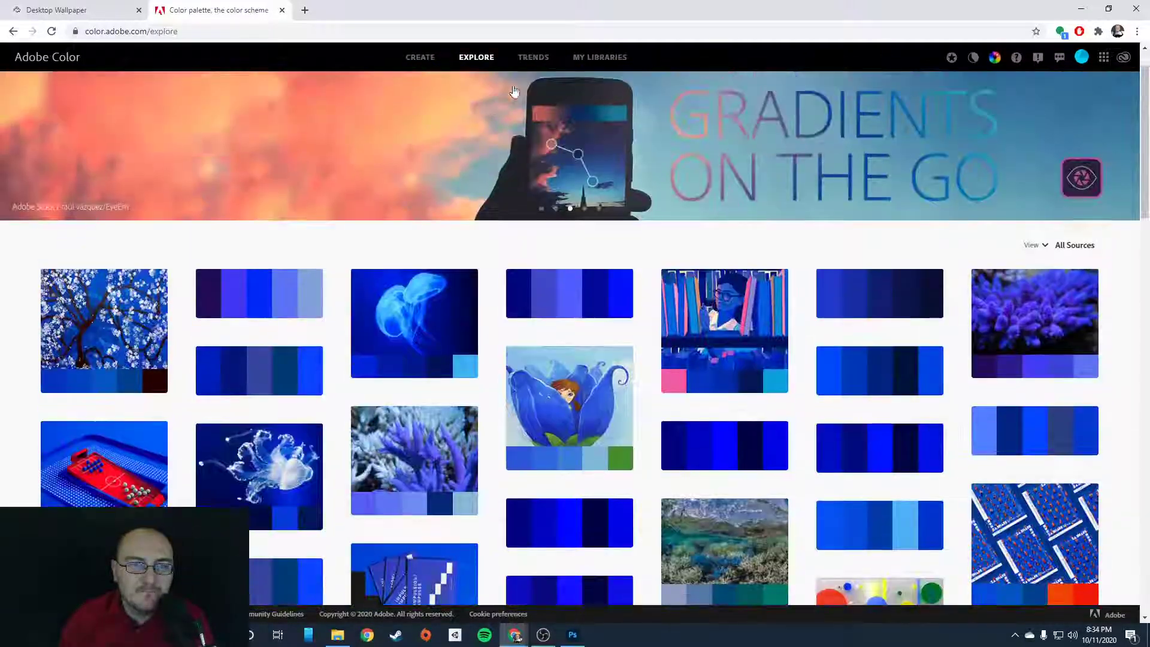
Browse Adobe Color's trend palettes for fashion, graphic design and illustration, and check the themes stored in My Library
left_click(534, 57)
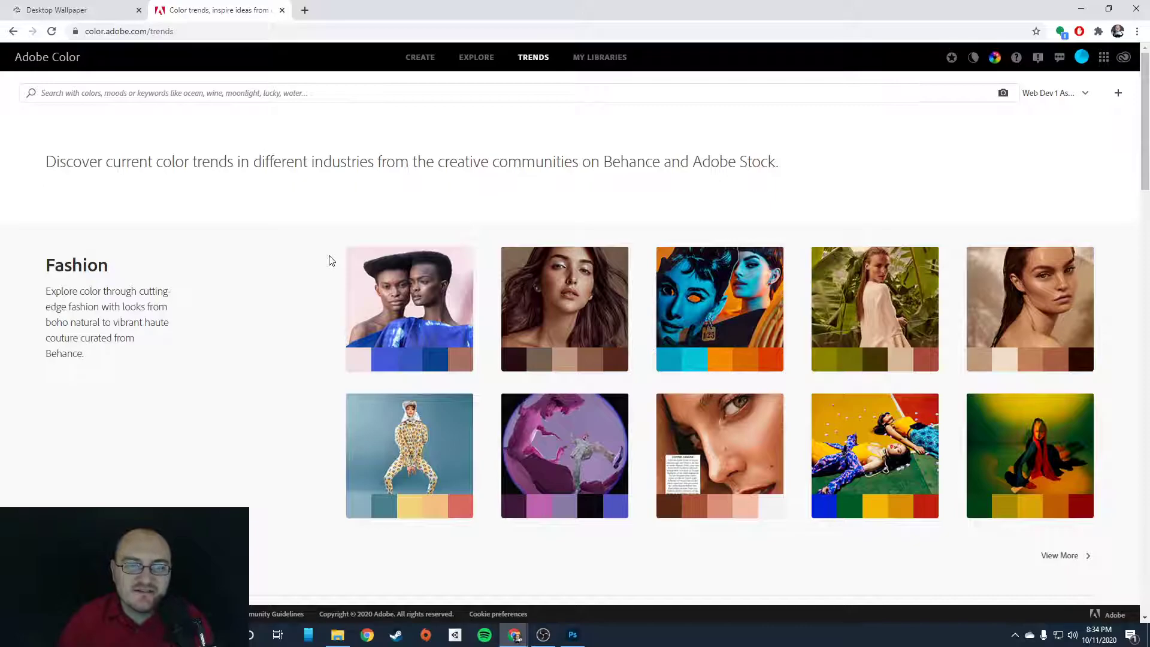
scroll(575, 375, "down", 4)
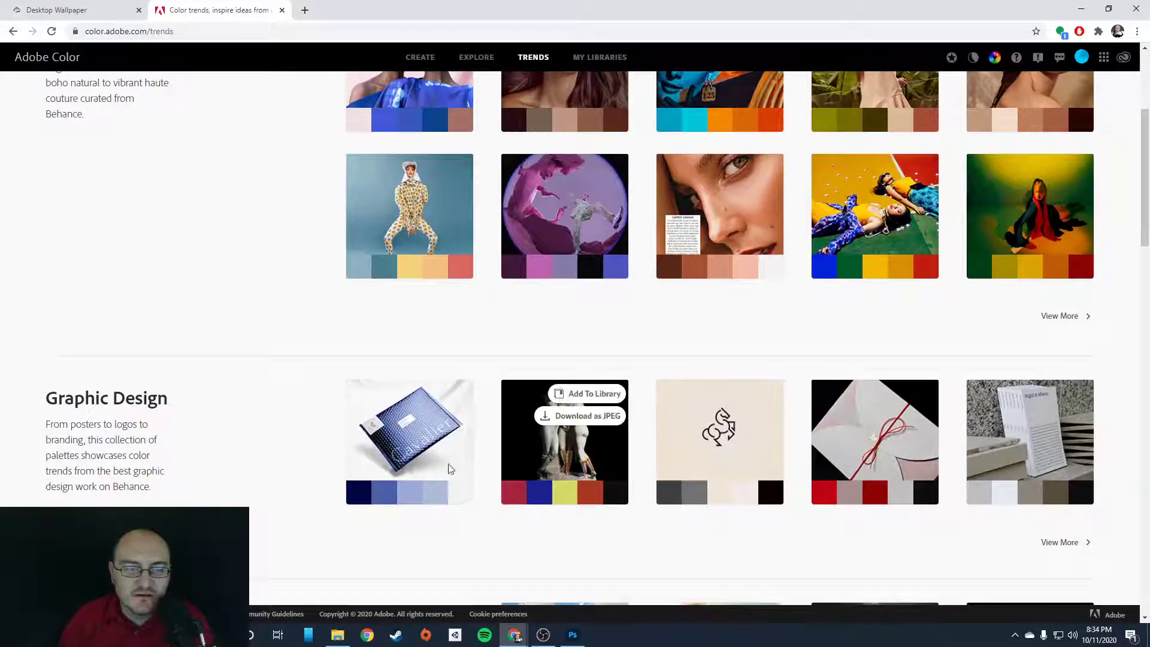
scroll(539, 389, "down", 3)
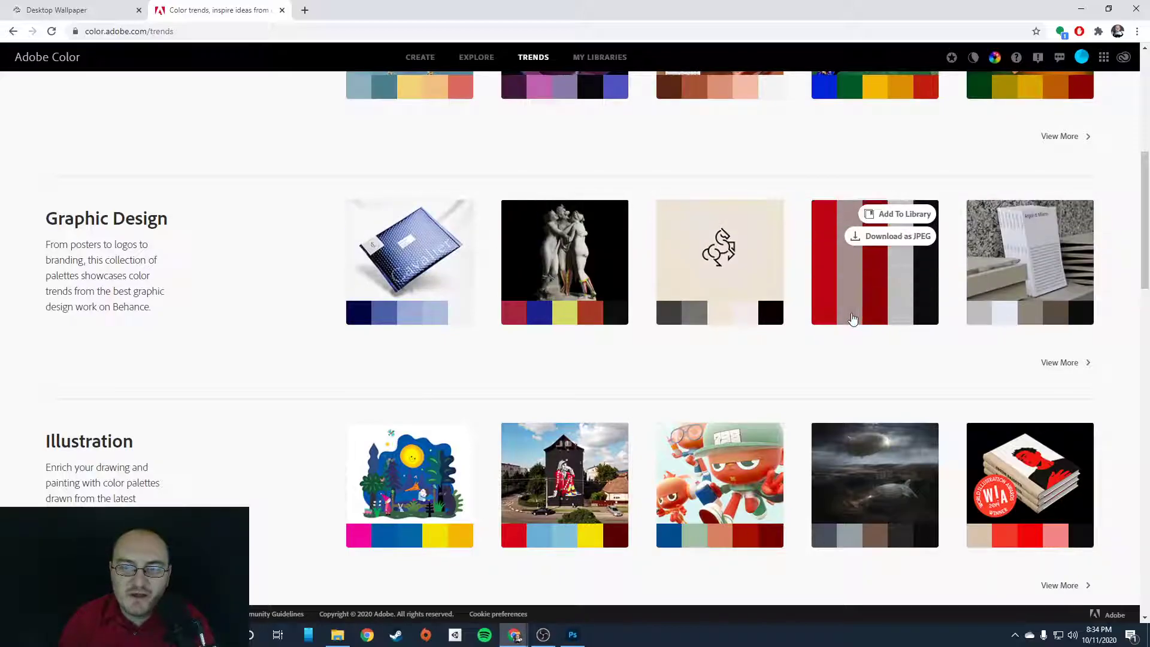
scroll(611, 350, "down", 4)
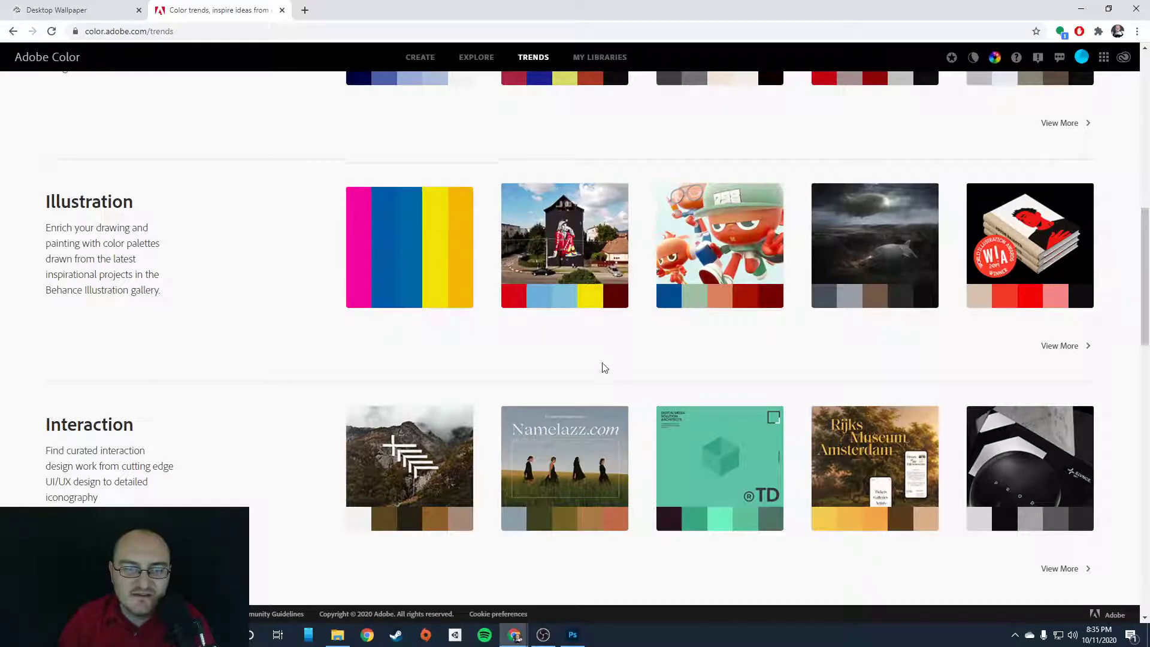
scroll(606, 375, "up", 15)
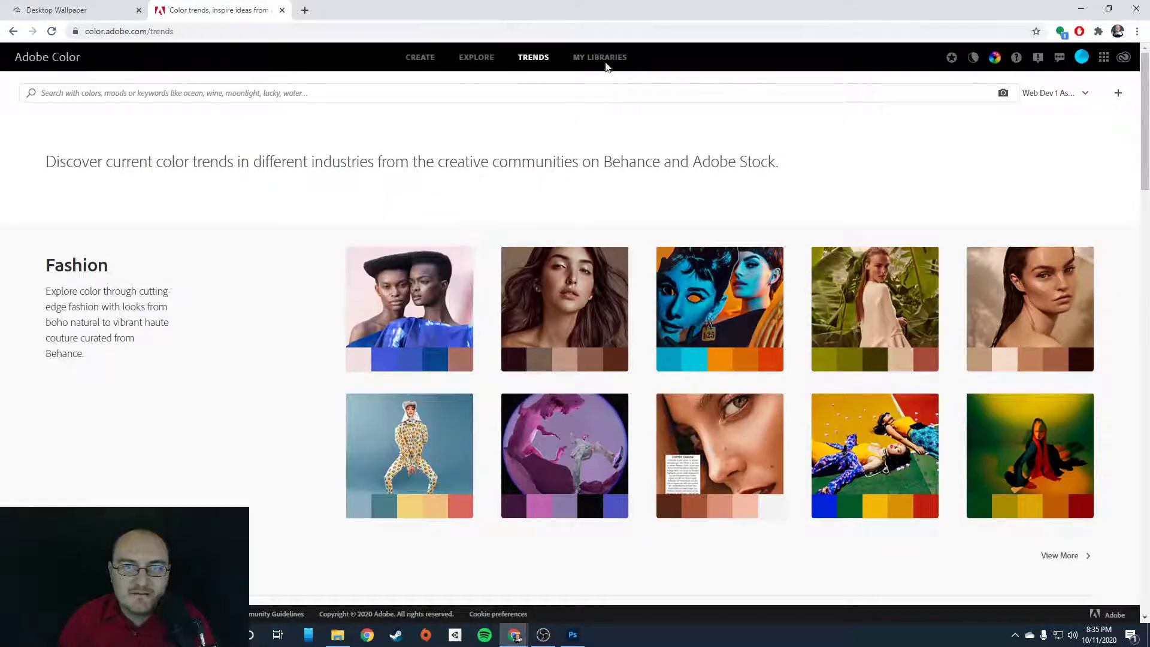
left_click(619, 57)
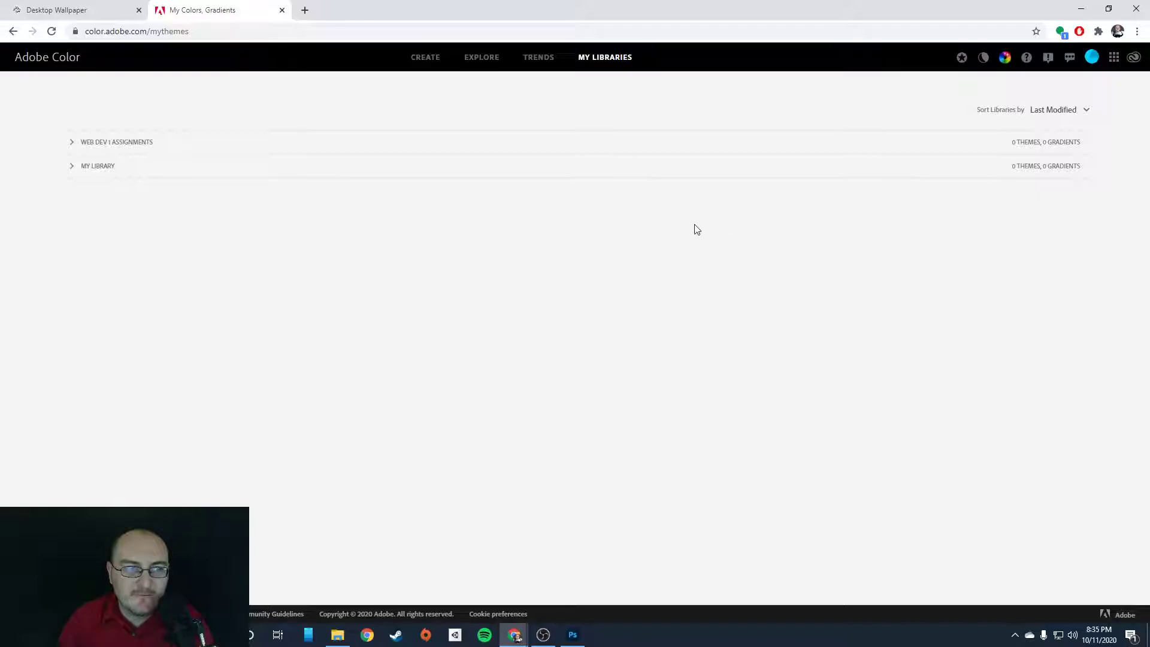
left_click(71, 171)
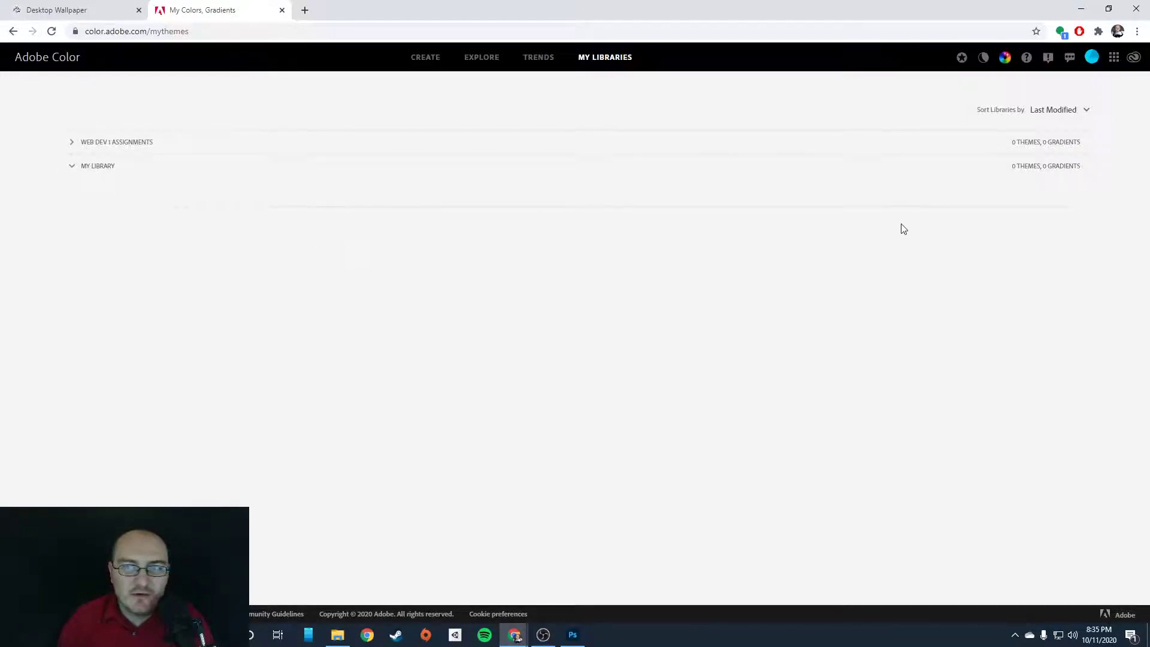
Return to the color wheel and create a Monochromatic palette around hot pink #FA028B
left_click(36, 57)
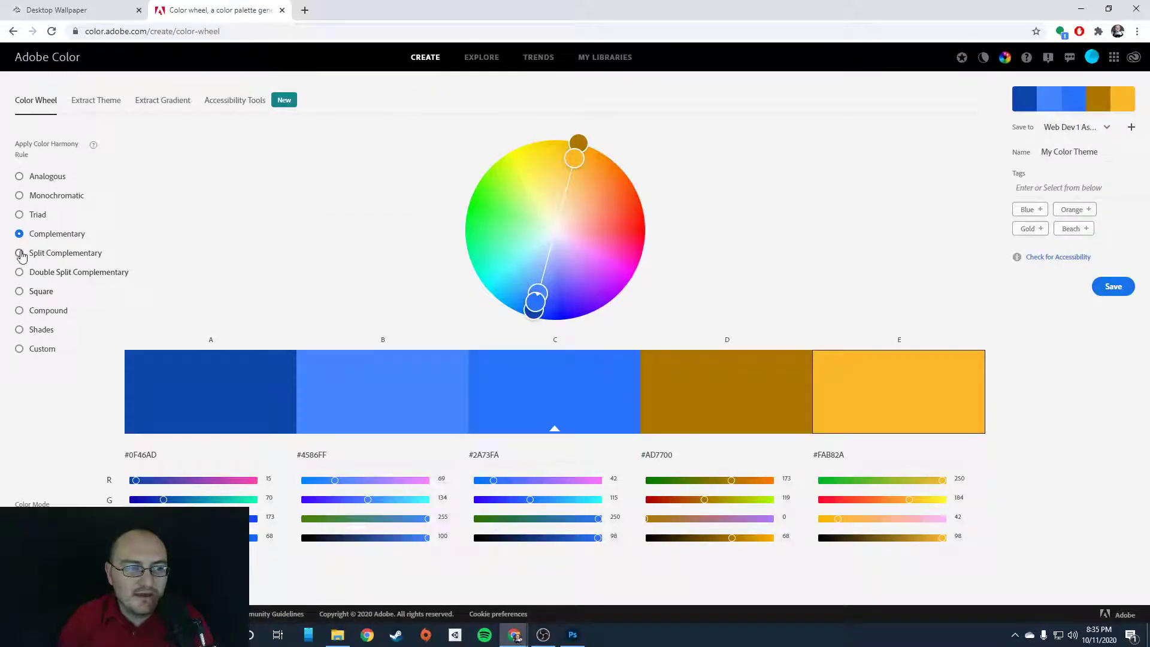
left_click(20, 216)
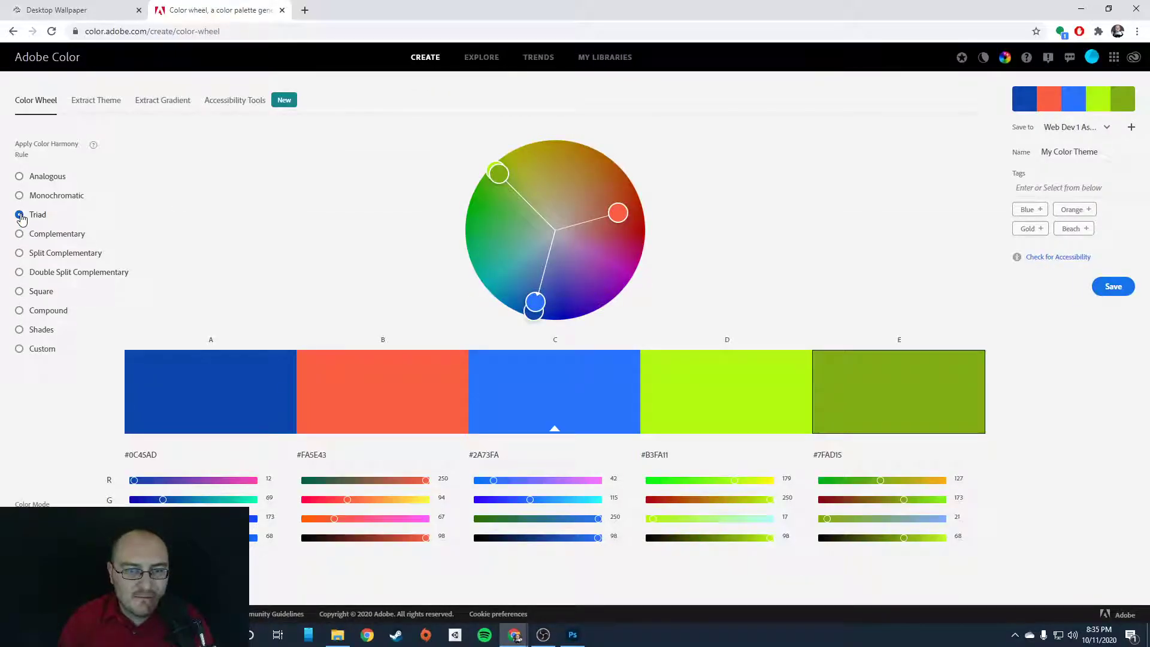
left_click(20, 196)
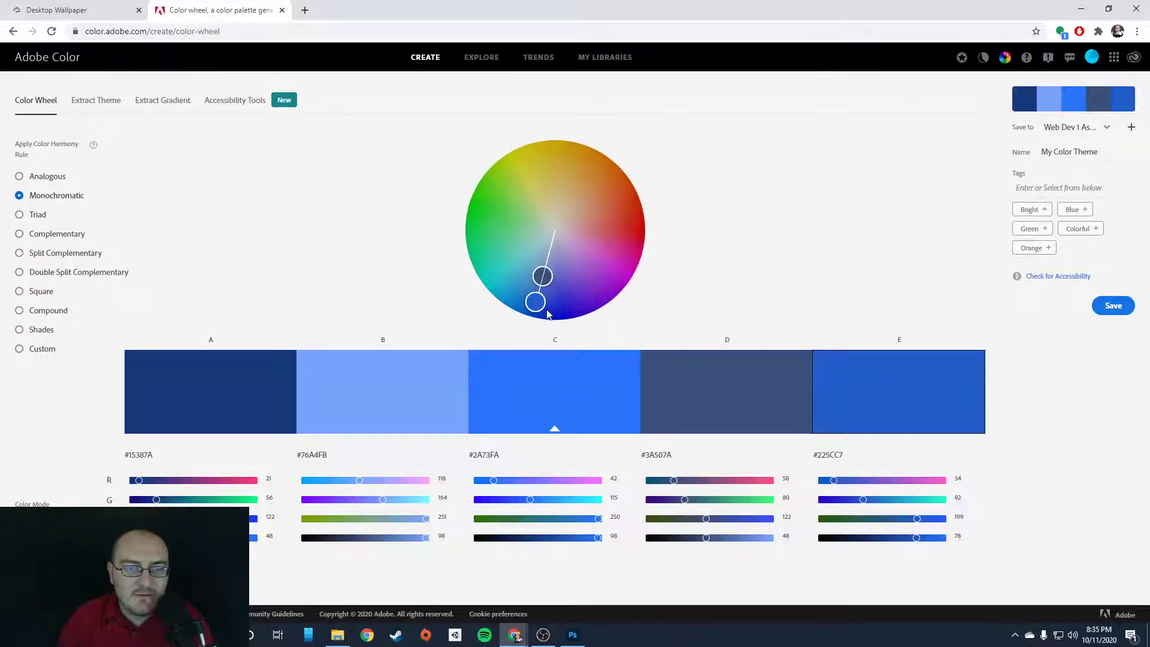
mouse_move(514, 299)
left_mouse_down()
mouse_move(460, 279)
mouse_move(507, 317)
mouse_move(585, 315)
mouse_move(618, 296)
mouse_move(639, 261)
mouse_move(663, 262)
left_mouse_up()
right_click(632, 287)
left_click(628, 281)
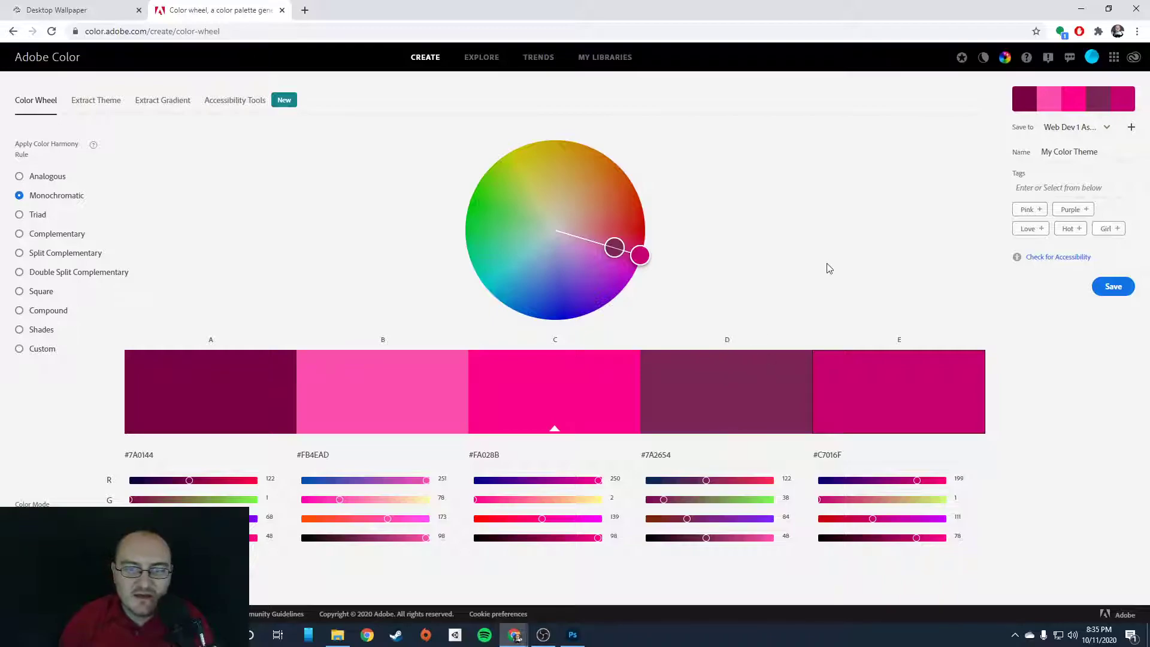
Save the palette to My Library as a color theme named "Desktop Wallpaper"
left_click(1108, 128)
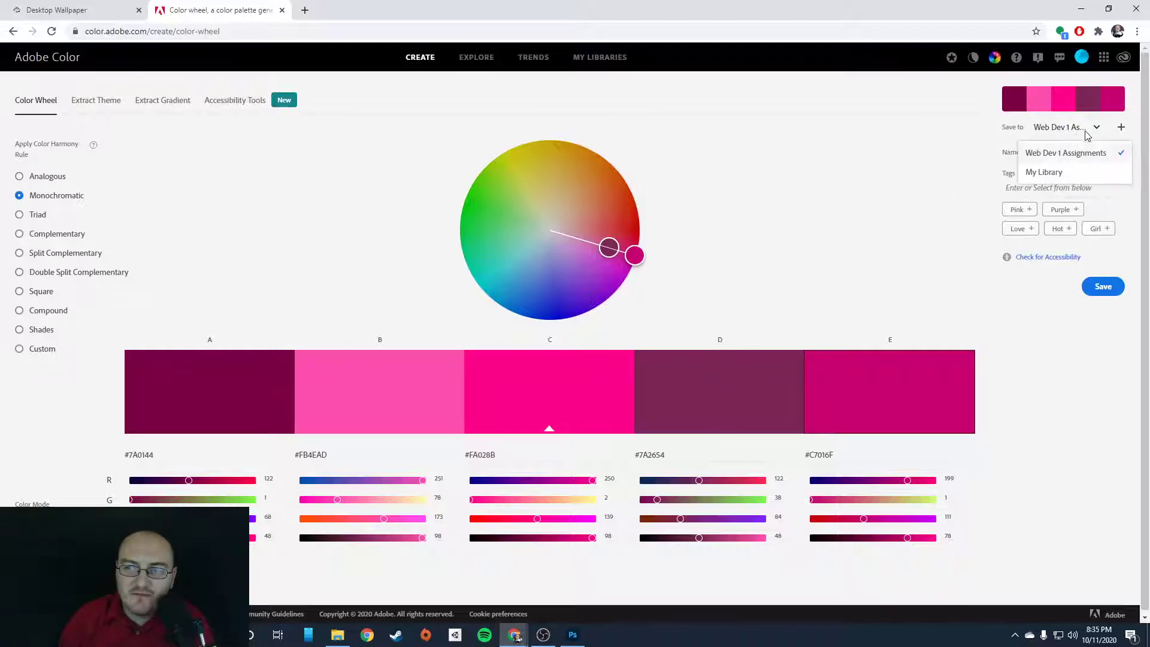
left_click(1044, 172)
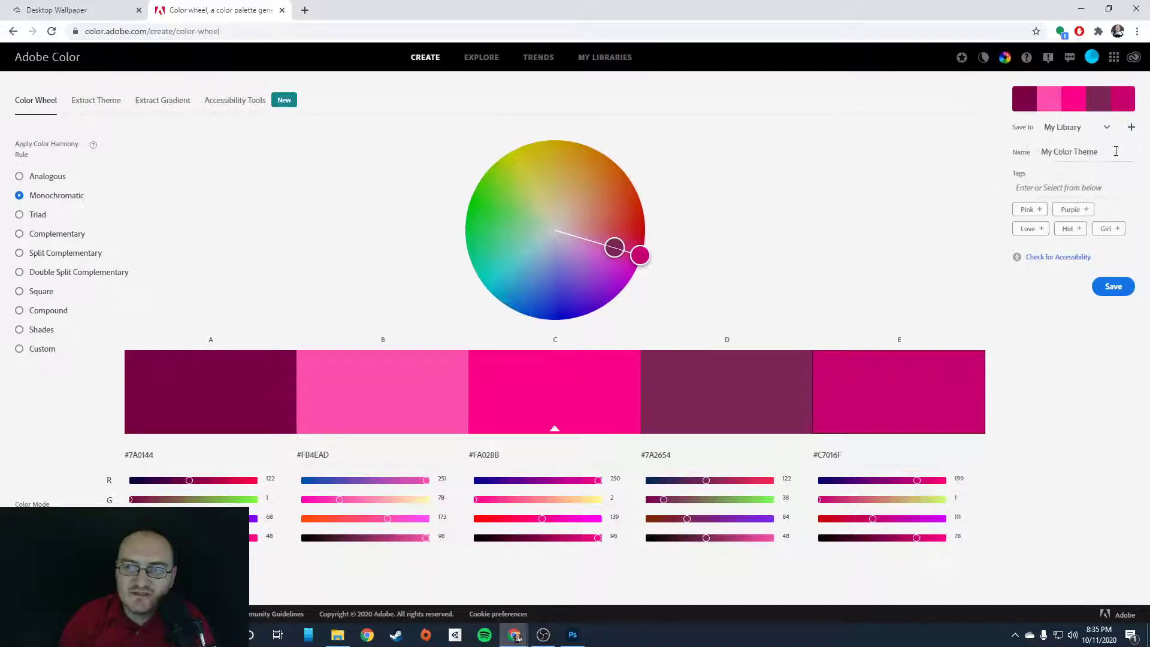
left_click(1085, 155)
left_click_drag(1100, 154, 961, 163)
type("Desktop Wallpaper")
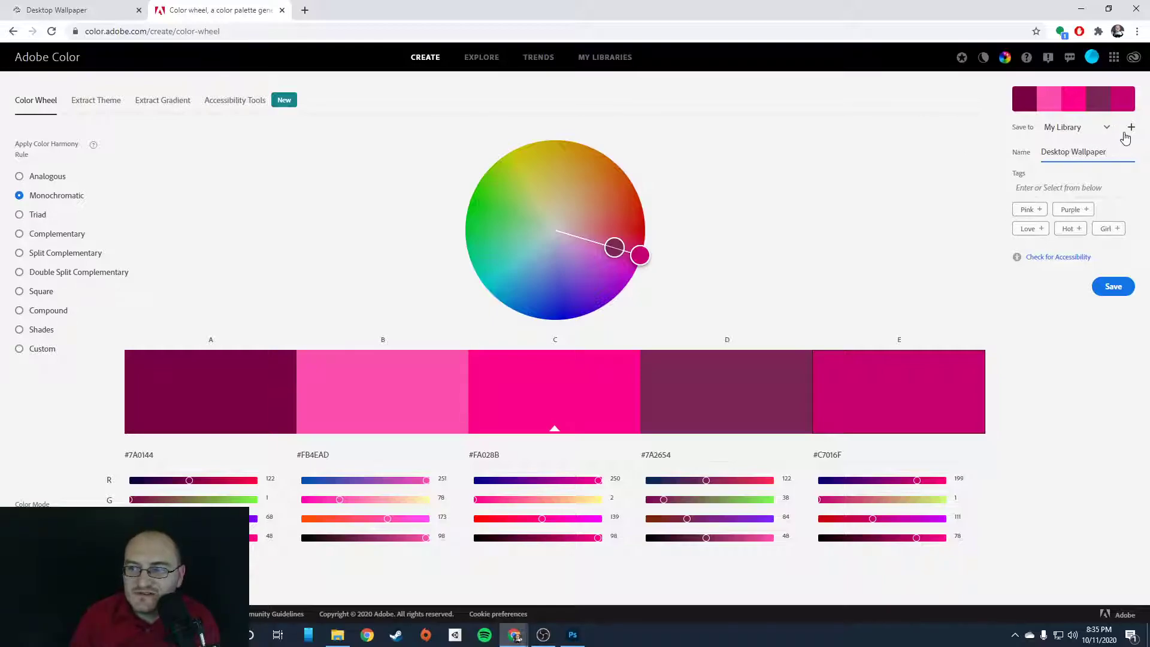
left_click(1108, 290)
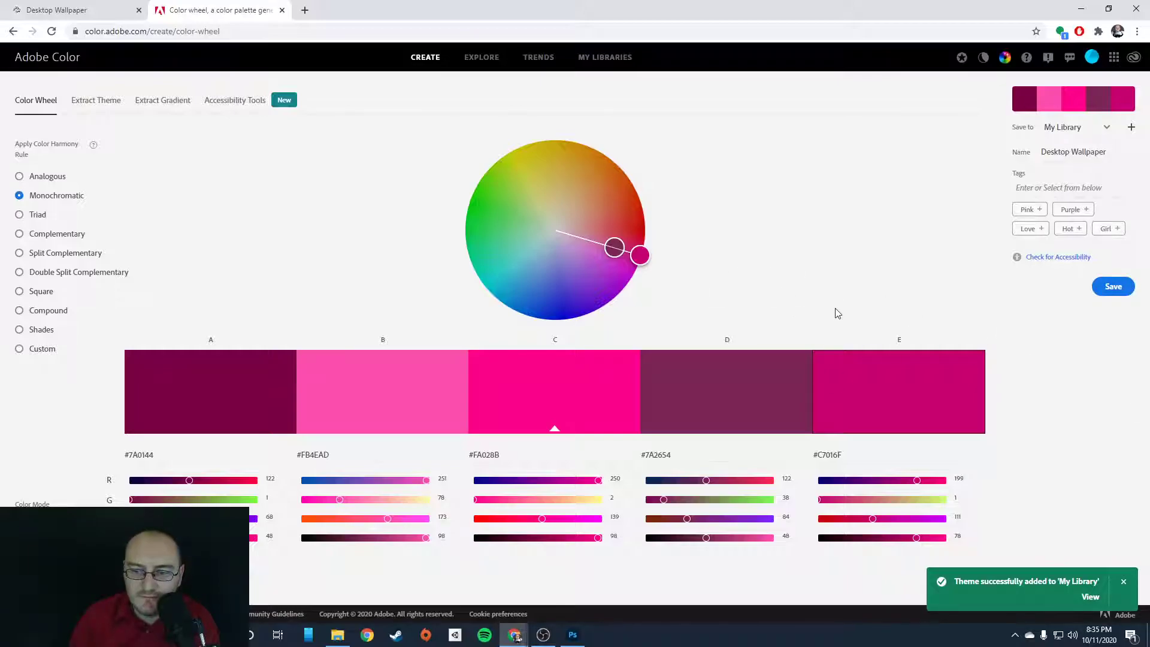
Switch to Photoshop and look through the color, swatch, gradient and pattern presets for the saved theme
left_click(573, 636)
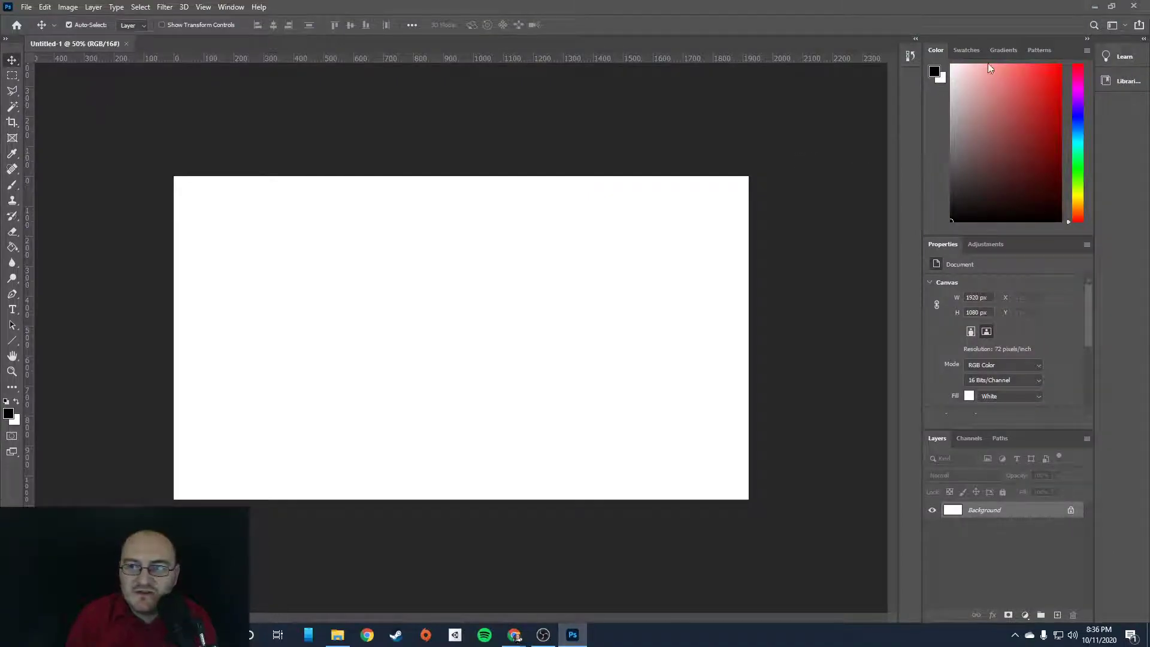
left_click(1040, 52)
left_click(1002, 49)
left_click(969, 50)
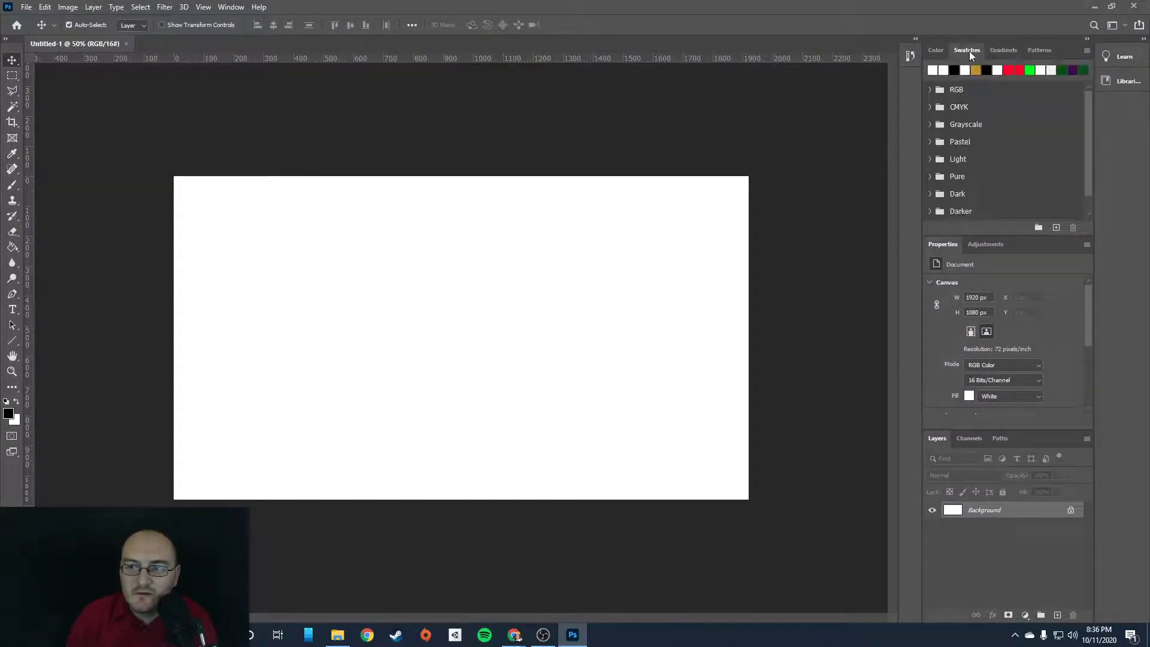
left_click(937, 53)
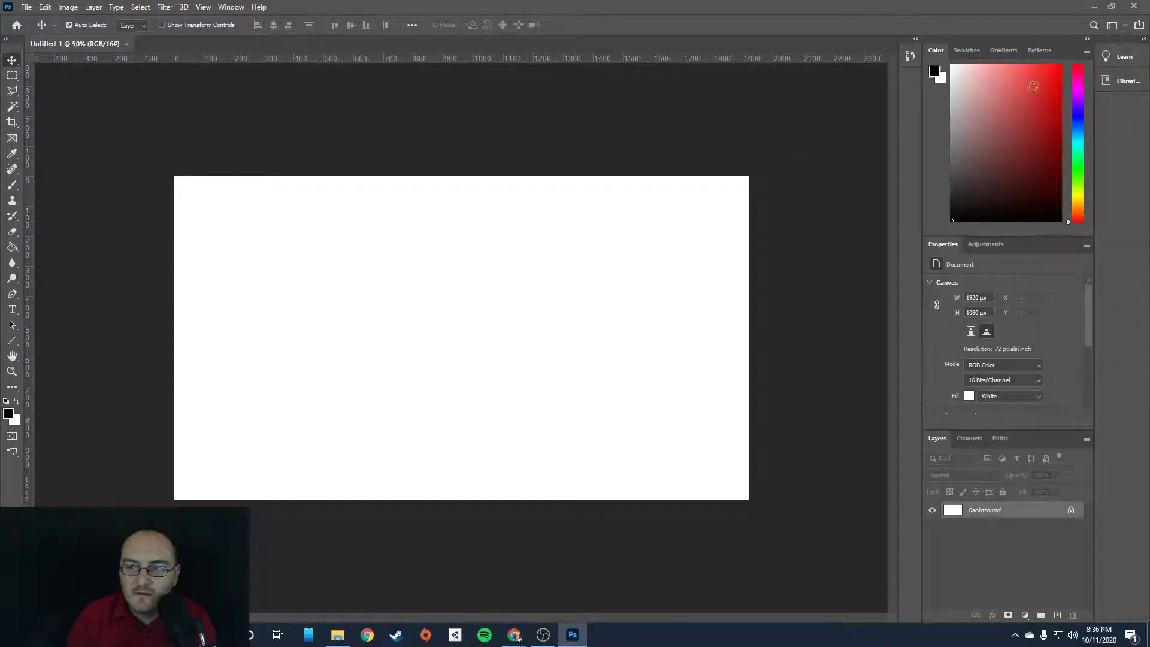
left_click(1125, 26)
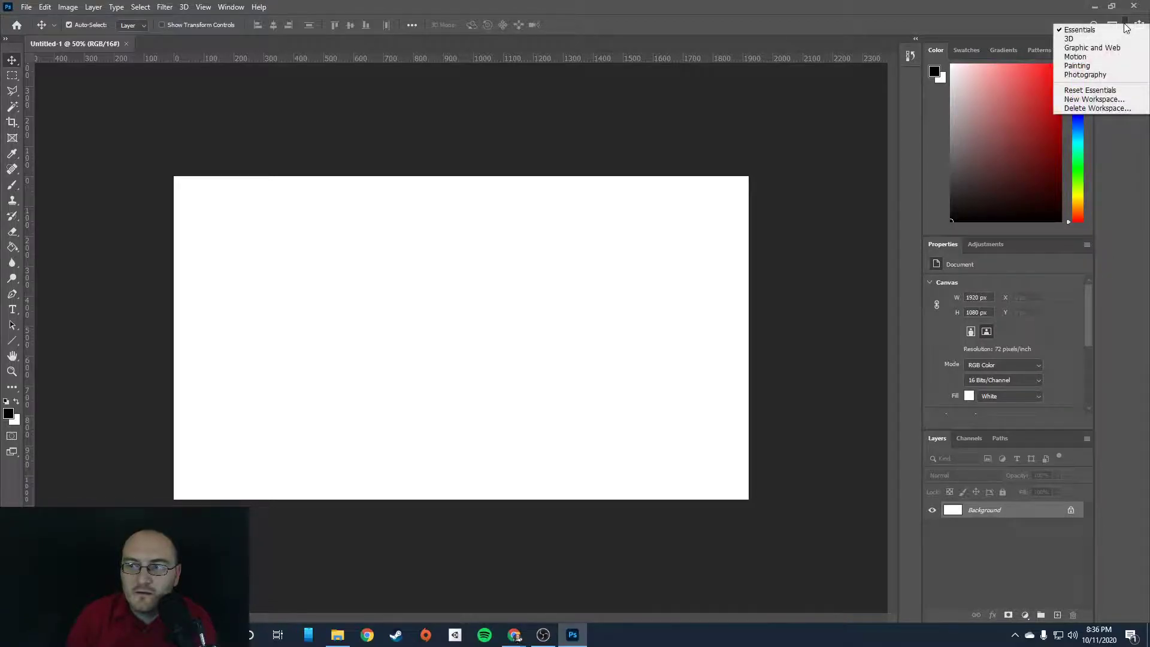
left_click(64, 46)
left_click(114, 8)
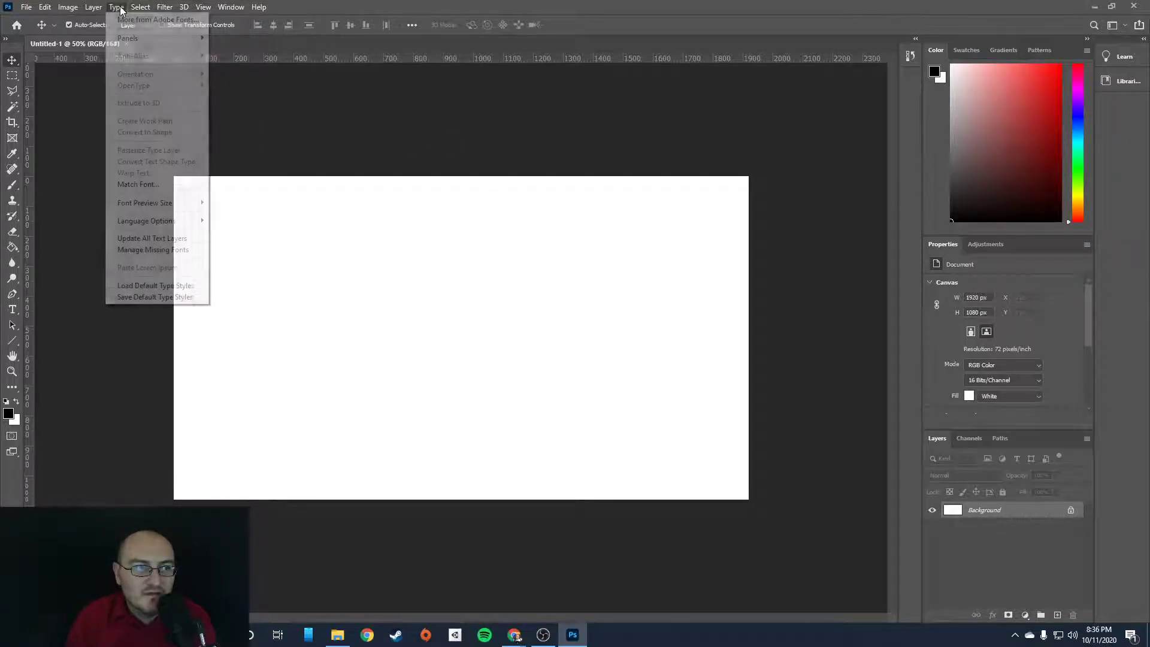
left_click(165, 8)
left_click(204, 8)
left_click(966, 49)
left_click(909, 58)
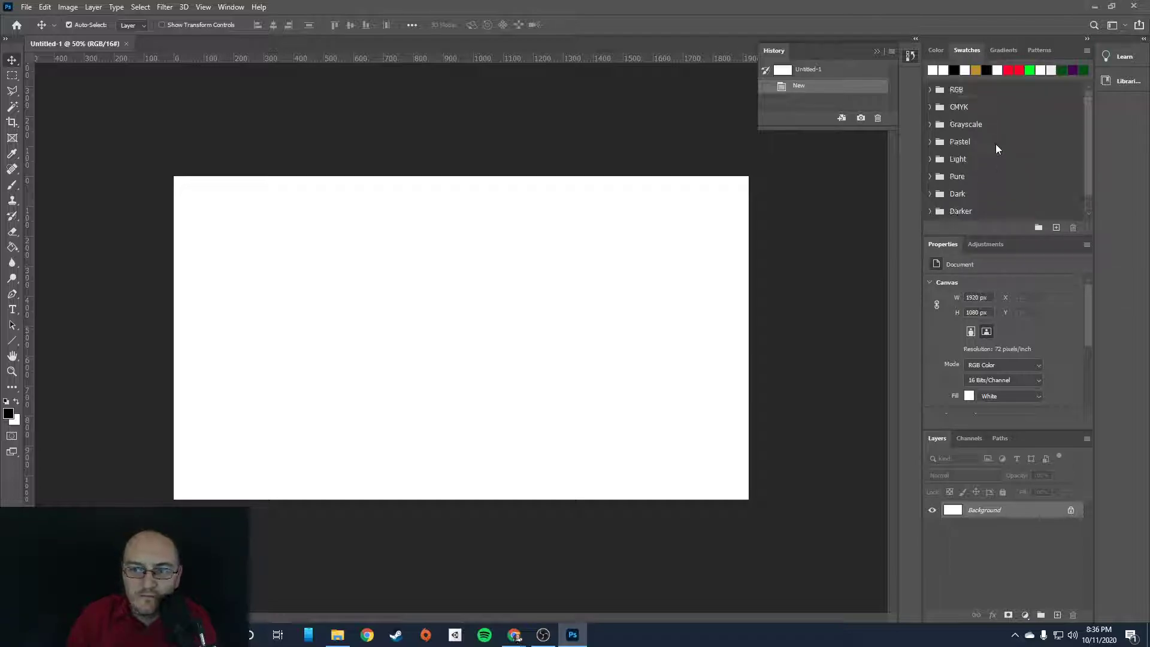
left_click(1004, 50)
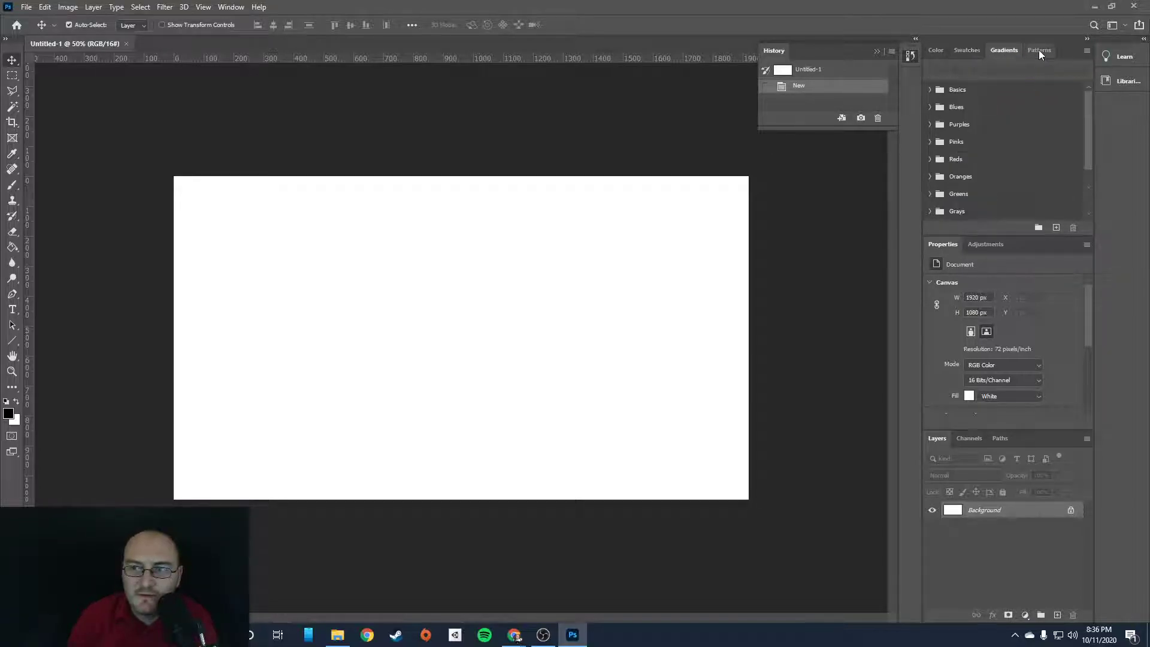
scroll(996, 140, "down", 2)
scroll(996, 140, "up", 2)
left_click(1041, 50)
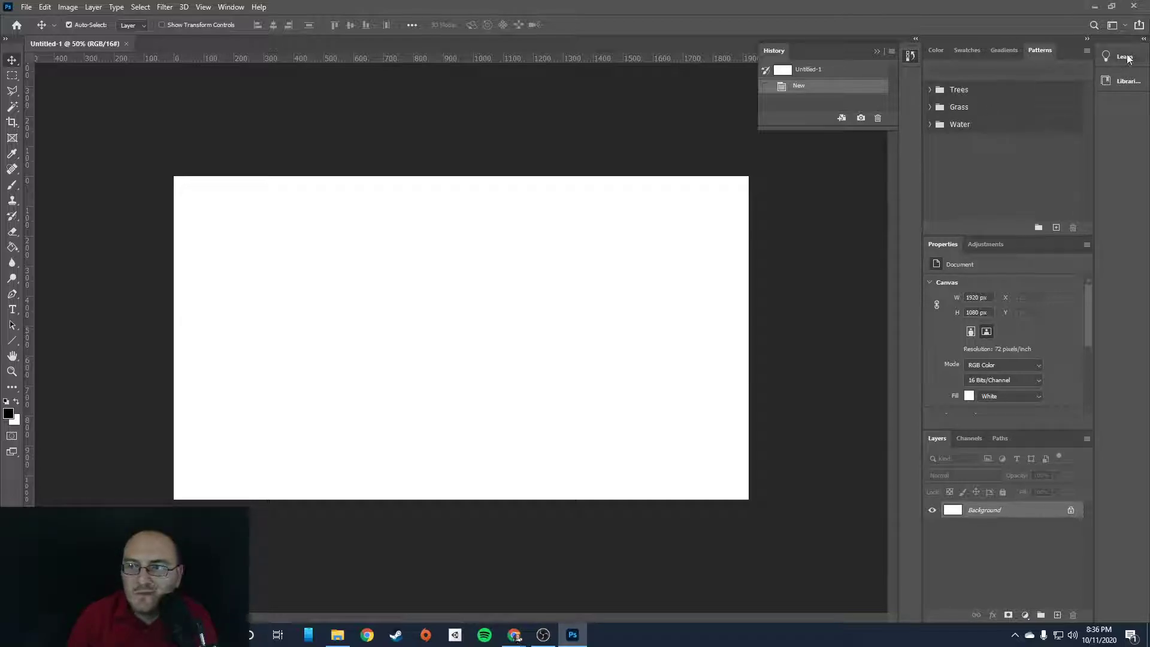
Open the Libraries panel and show My Library with its Desktop Wallpaper color theme
left_click(1121, 82)
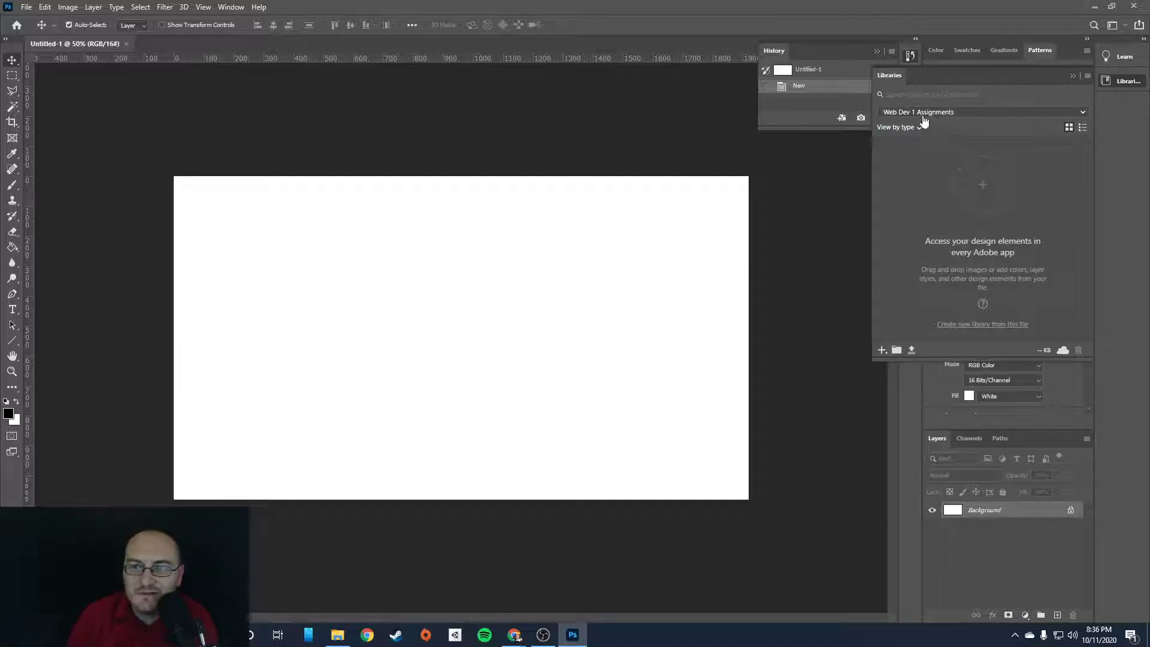
left_click(231, 7)
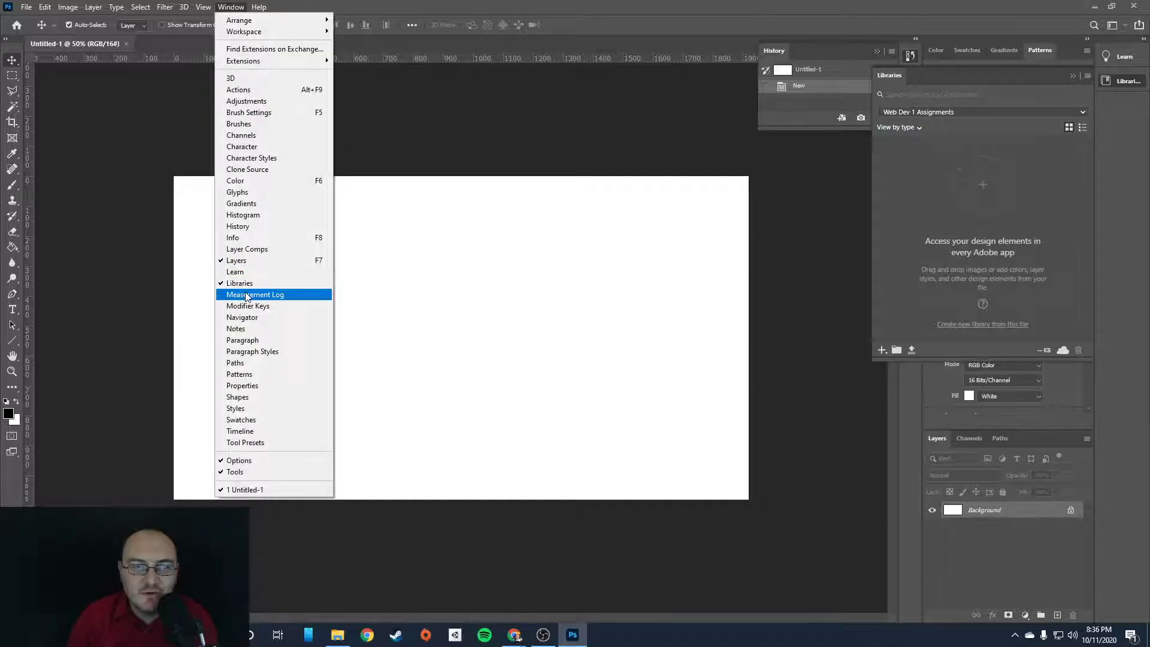
left_click(1075, 114)
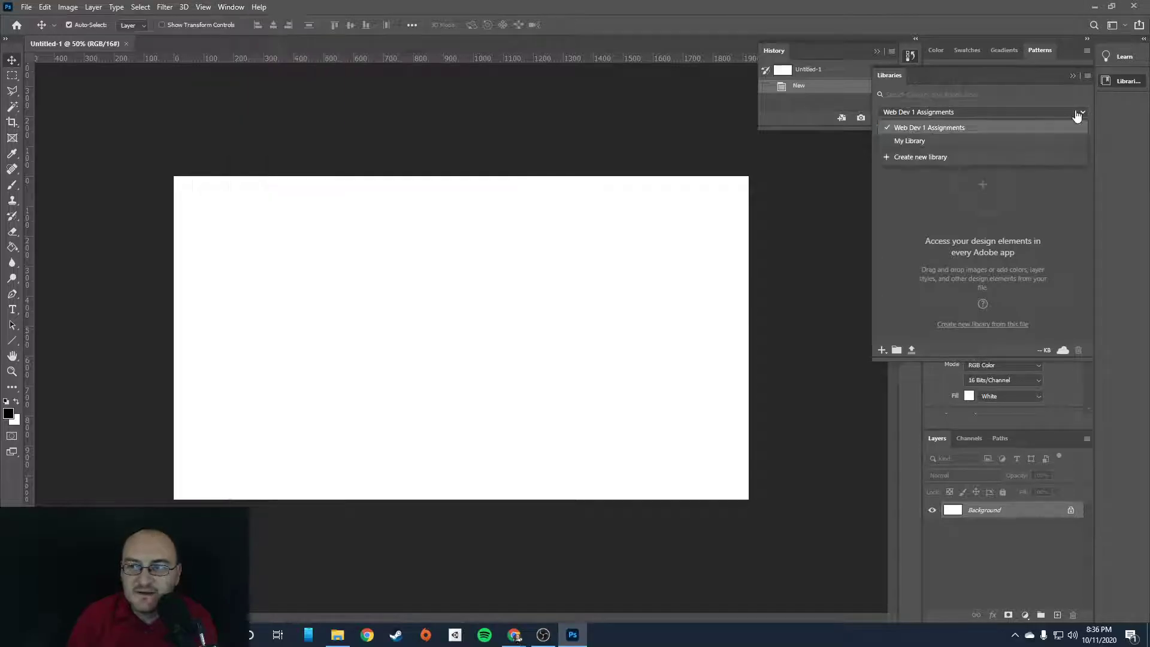
left_click(912, 138)
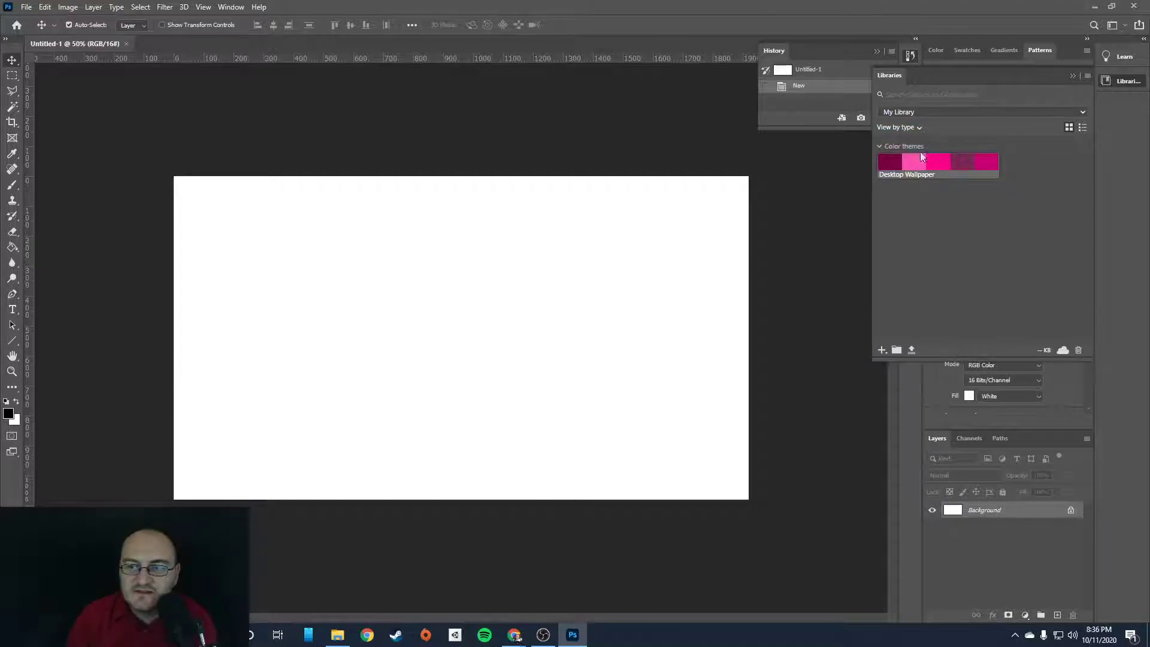
Add all available document elements, the foreground color and the background graphic, to My Library and collapse the Colors group
left_click(882, 349)
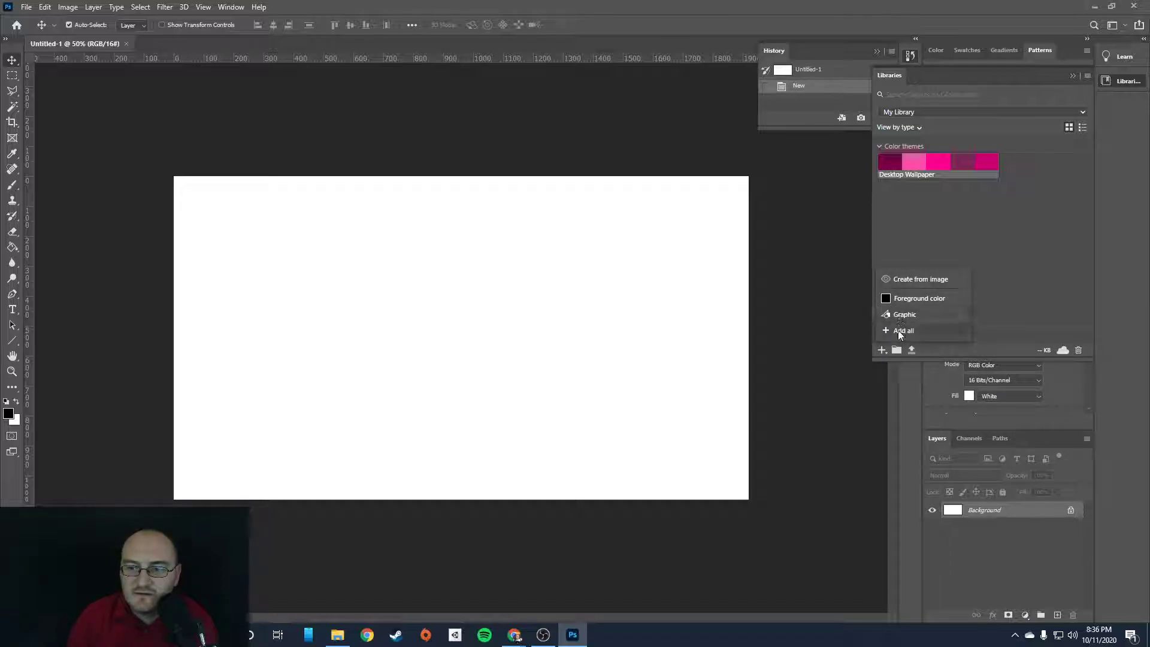
left_click(901, 331)
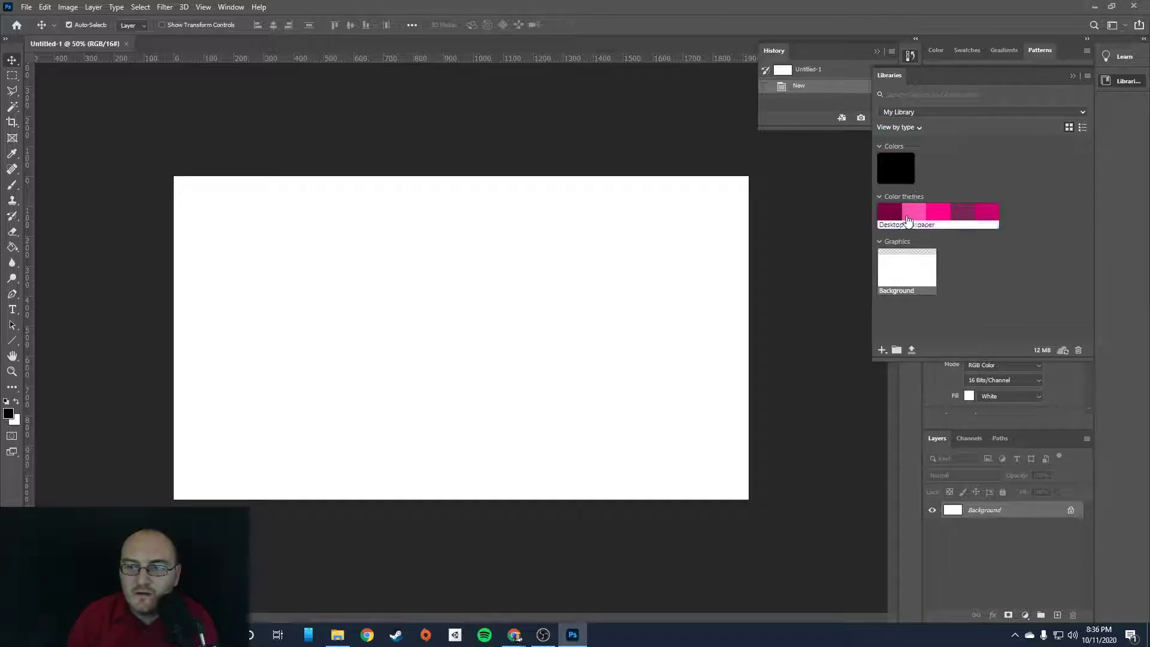
left_click(880, 147)
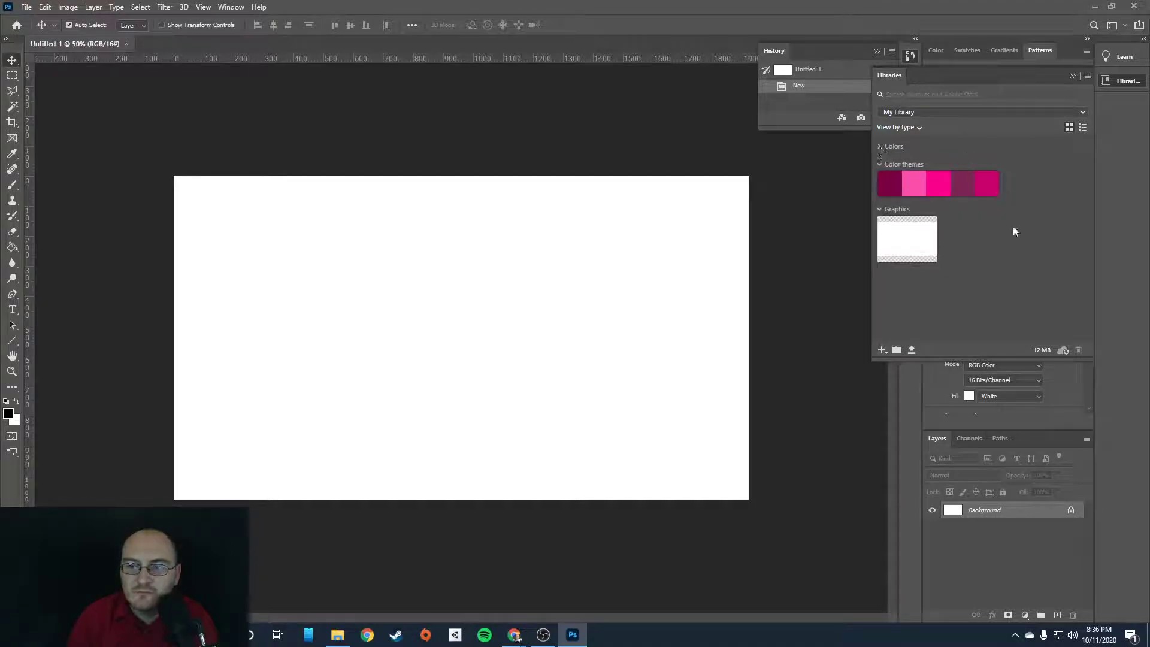
Try several colors of the Desktop Wallpaper theme and set the foreground color to its dark maroon
left_click(982, 178)
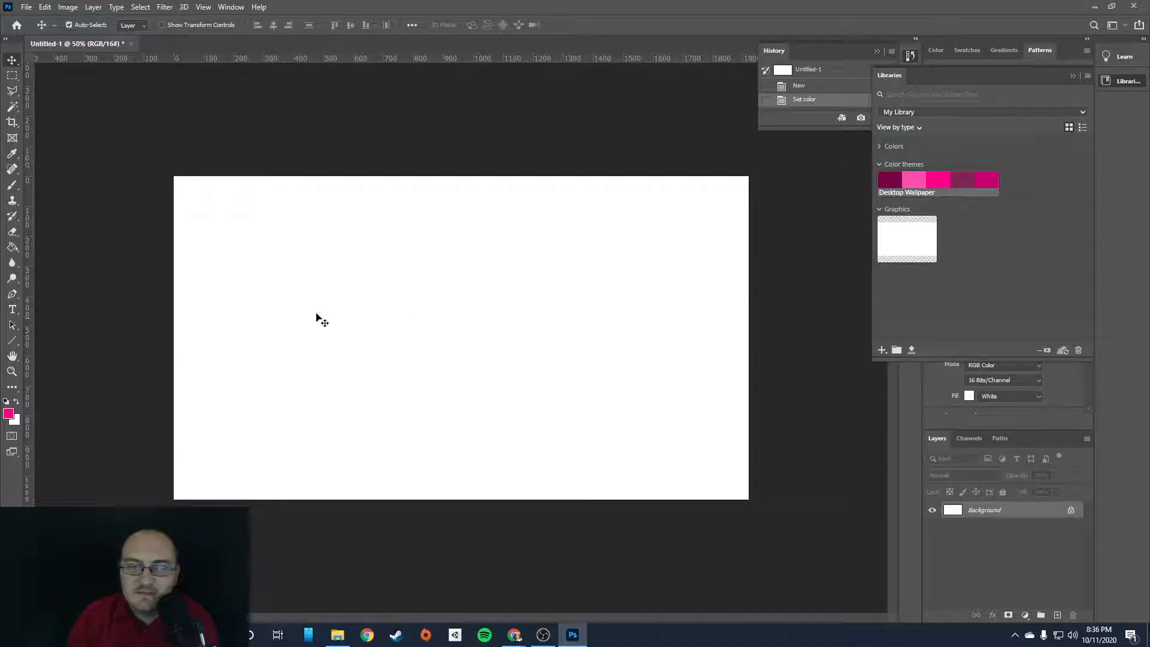
left_click(937, 182)
left_click(959, 183)
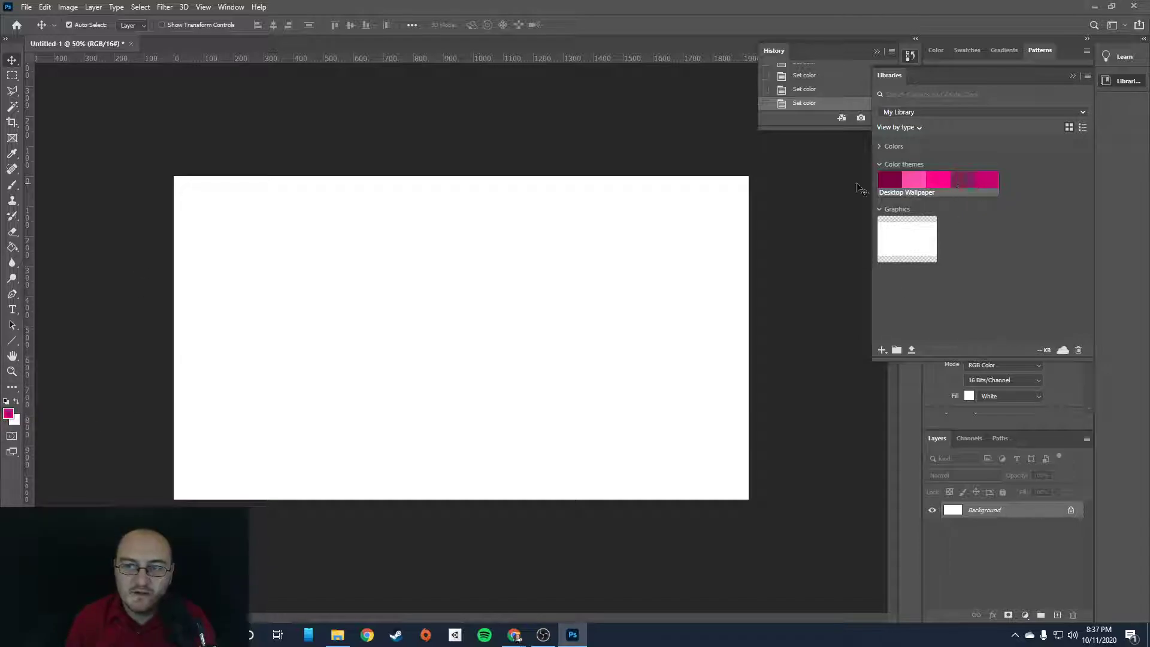
left_click(888, 181)
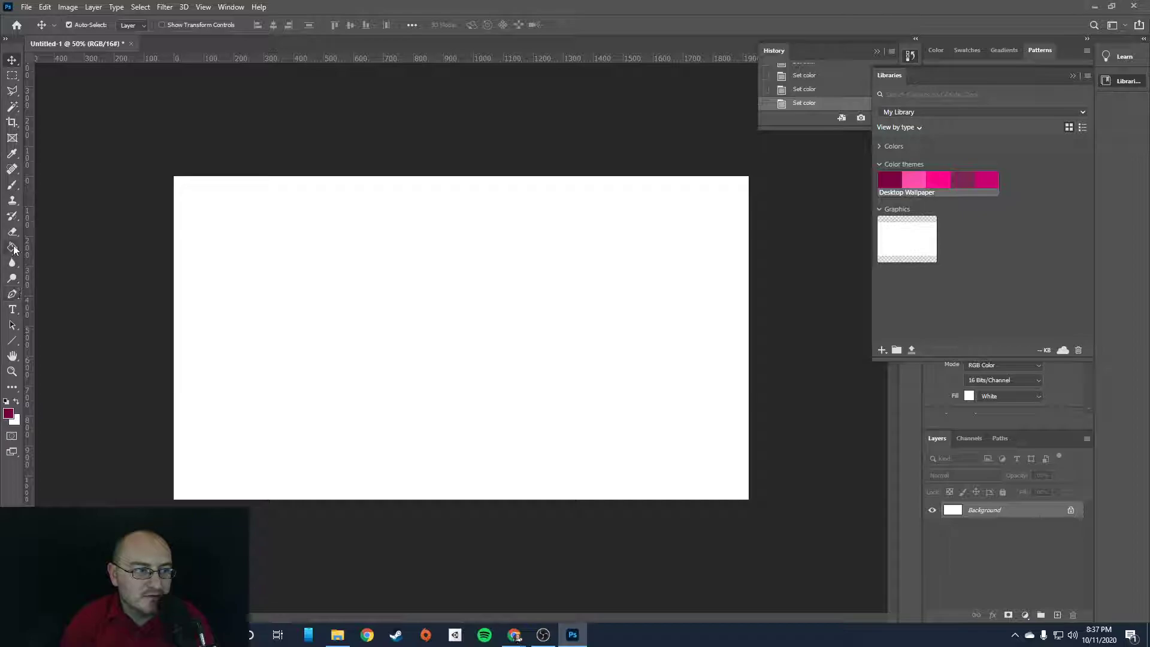
Choose the Gradient tool and set it to the linear gradient style
left_click(15, 343)
right_click(16, 340)
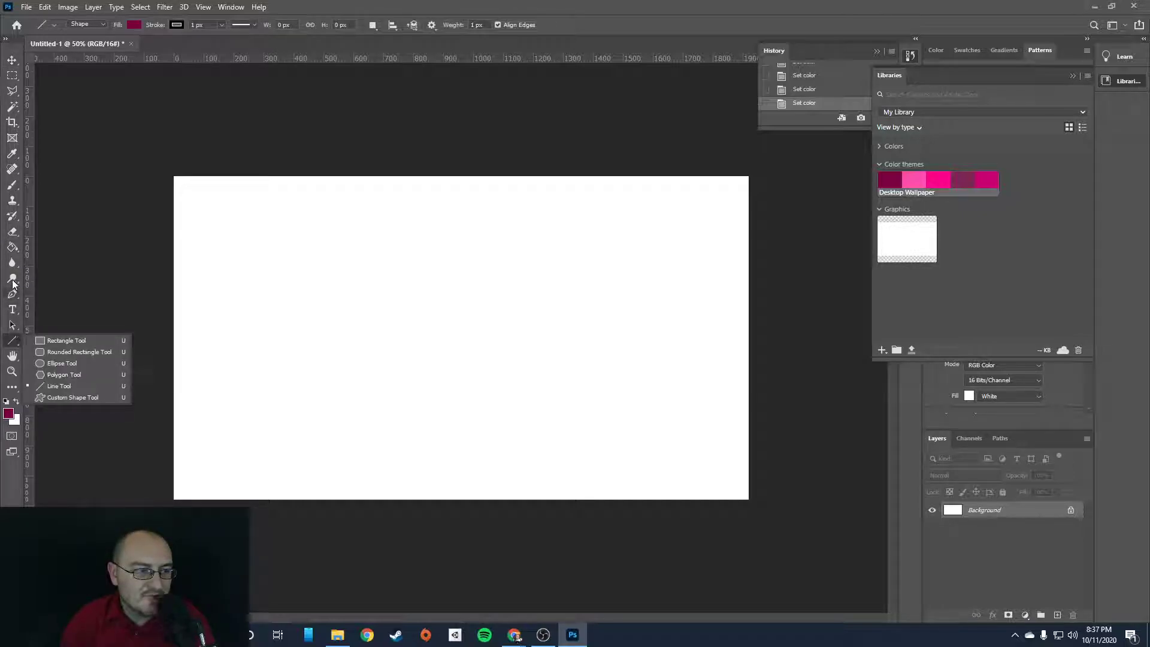
left_click(15, 251)
right_click(13, 248)
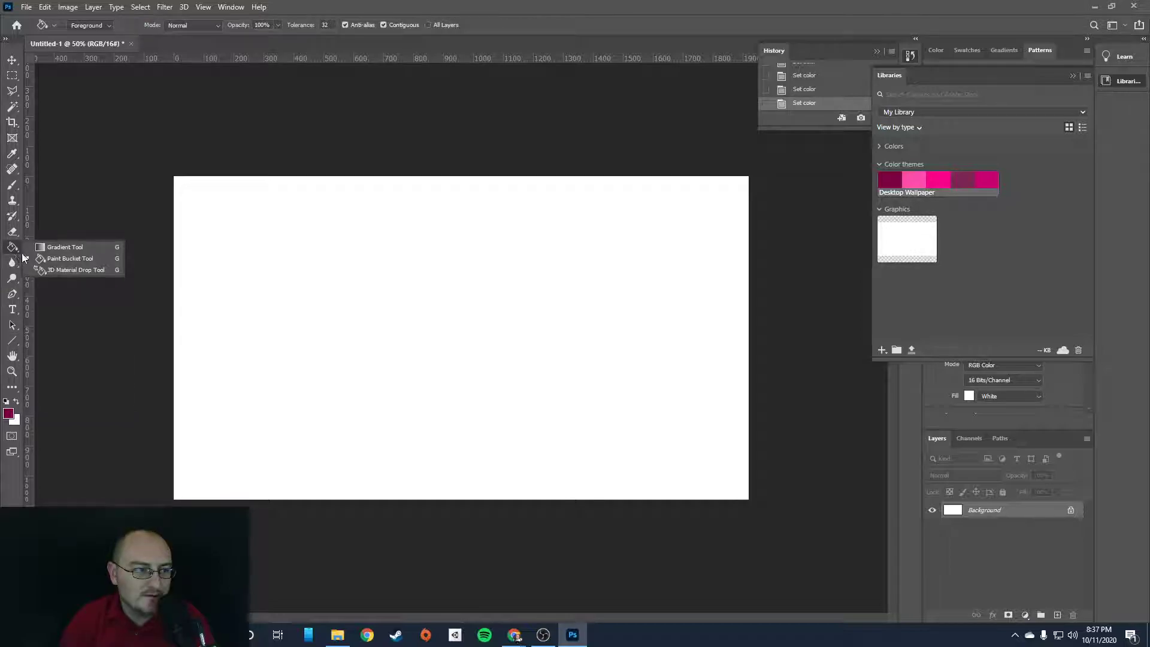
left_click(60, 245)
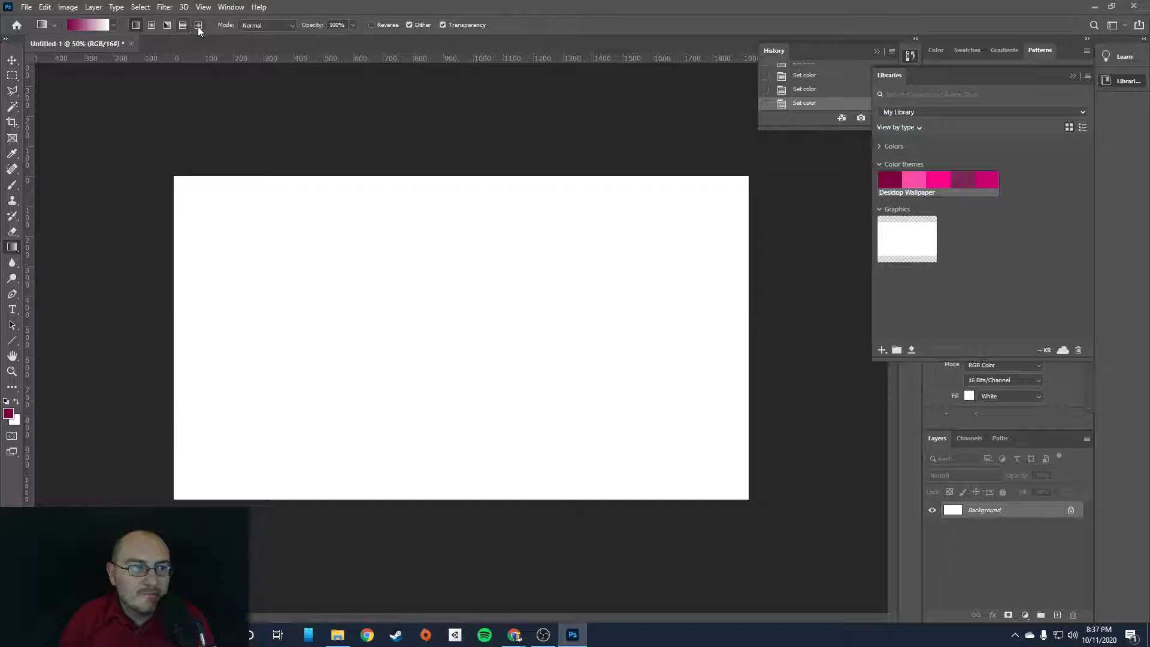
left_click(136, 25)
Move the end opacity stop of the Foreground to Background gradient inward, and fill the canvas diagonally from upper left to lower right
left_click(113, 25)
left_click(114, 26)
left_click(114, 28)
left_click(96, 26)
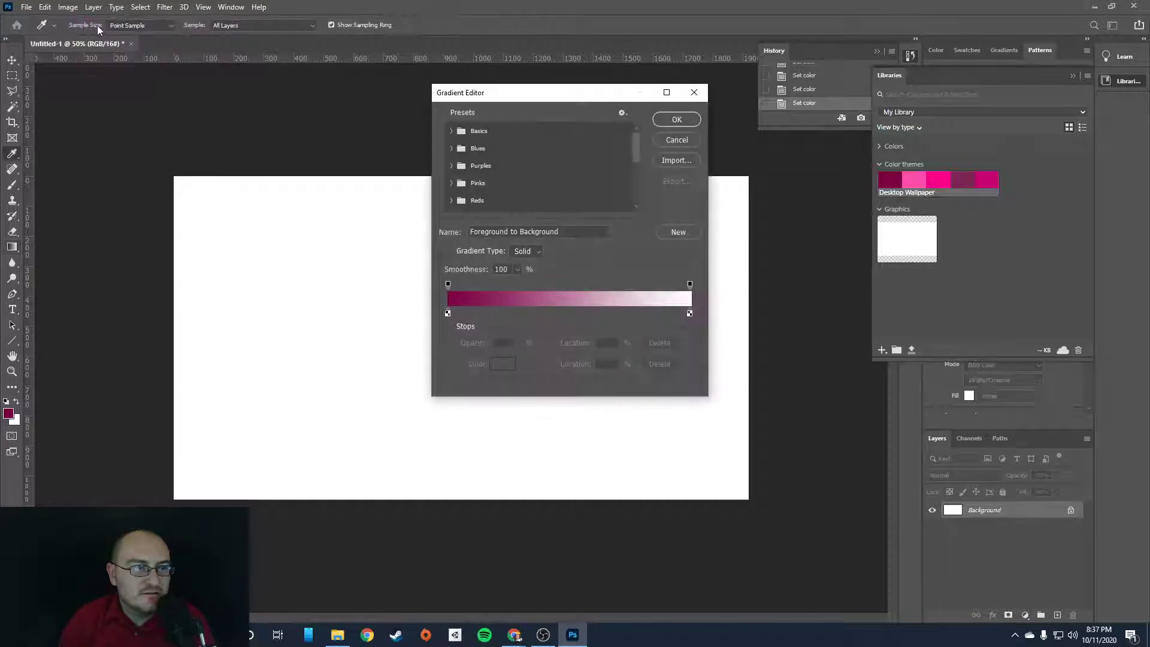
left_click_drag(540, 96, 444, 92)
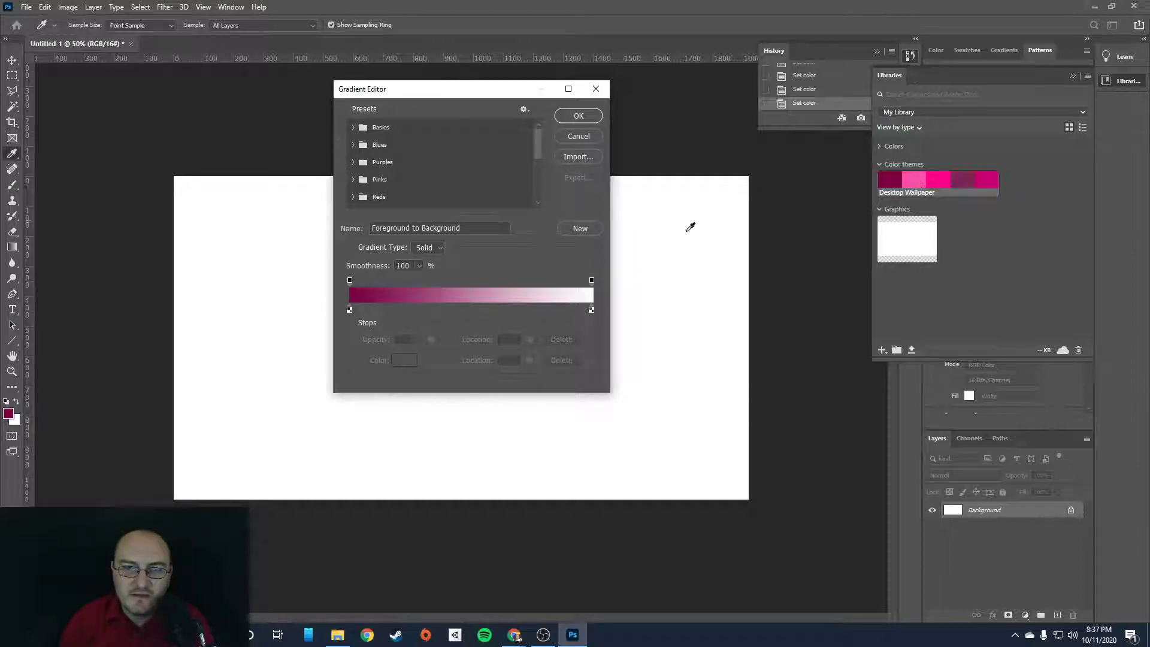
left_click(591, 284)
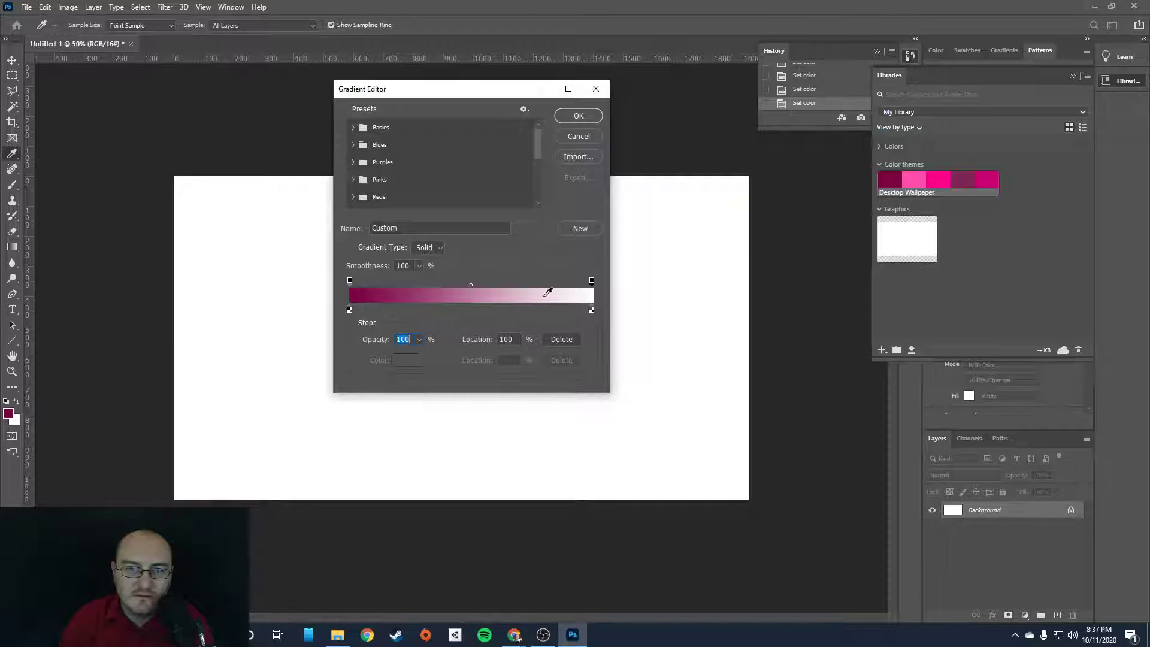
left_click_drag(592, 284, 441, 280)
left_click_drag(593, 310, 623, 312)
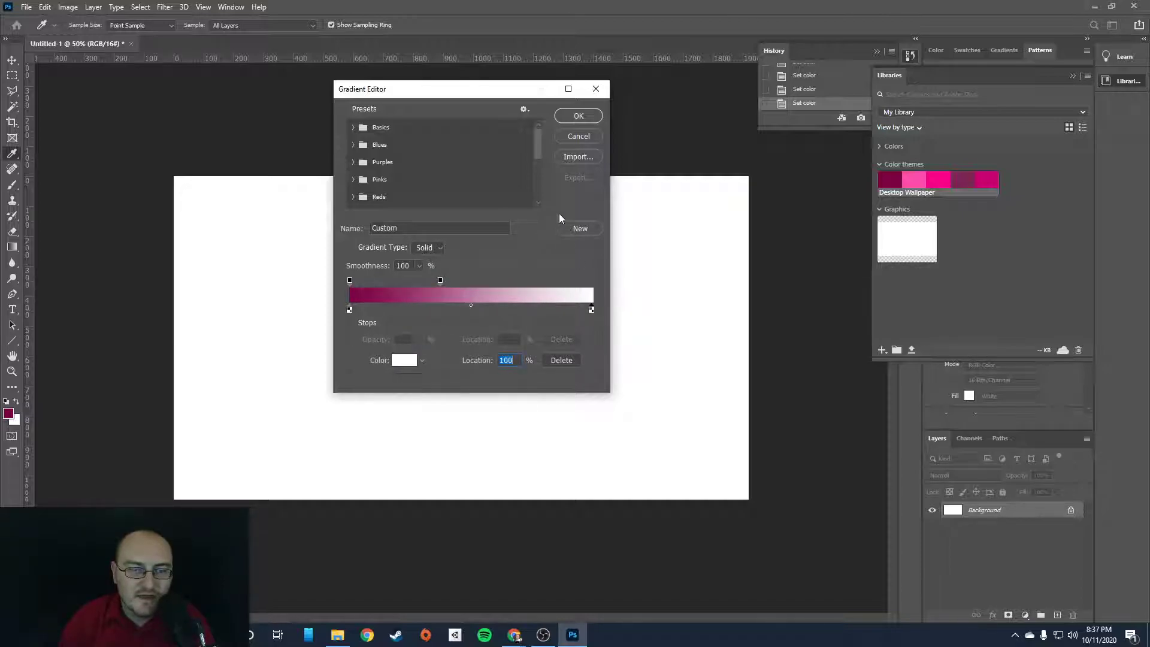
left_click(575, 116)
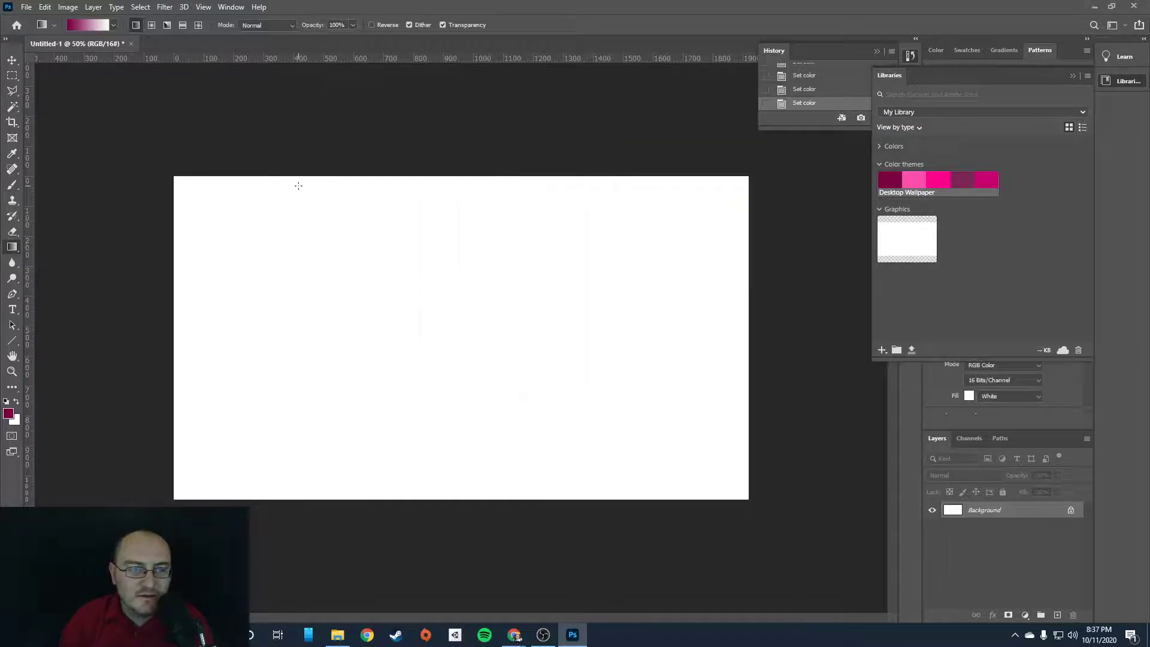
left_click_drag(180, 216, 743, 455)
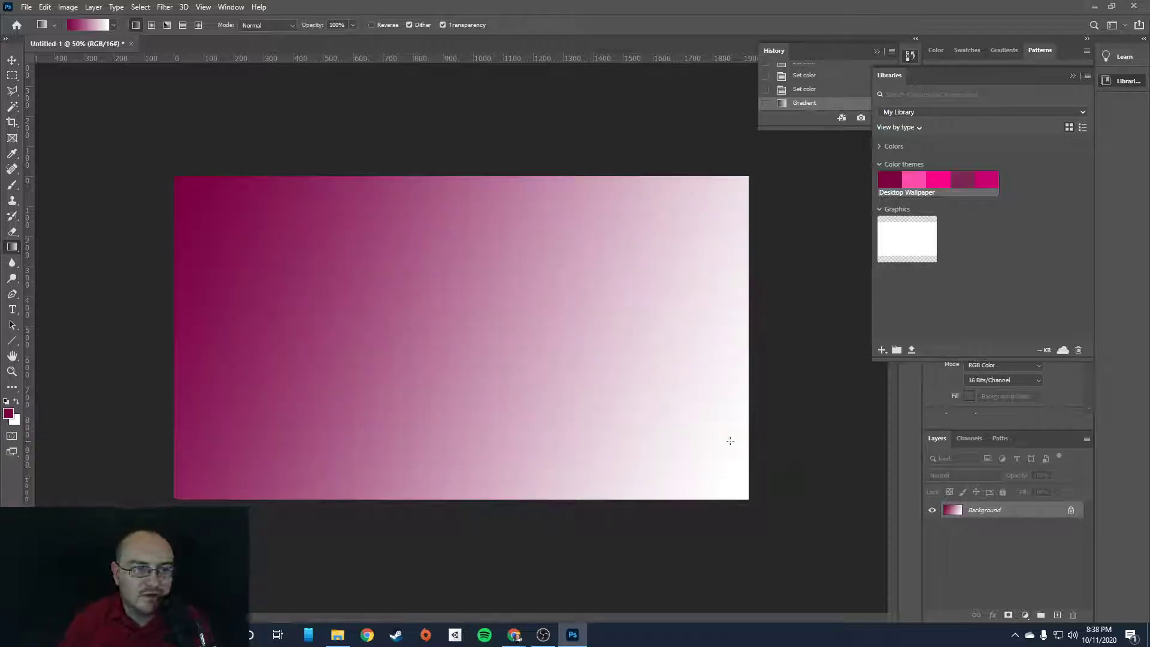
left_click(12, 60)
left_click_drag(371, 280, 528, 398)
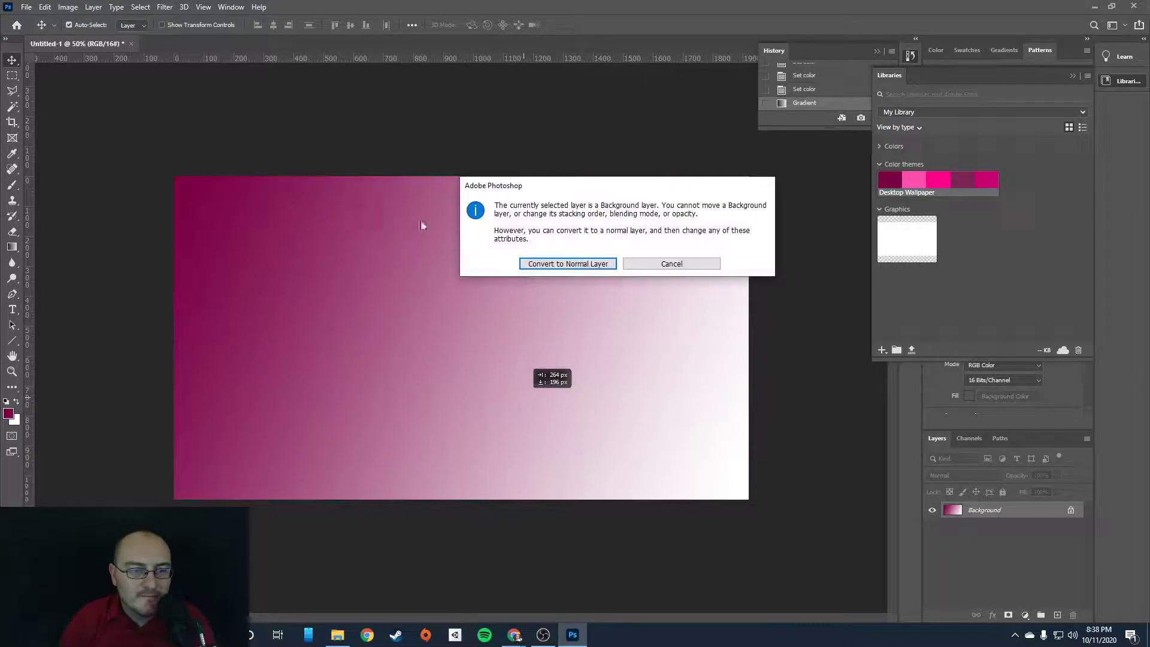
left_click(672, 264)
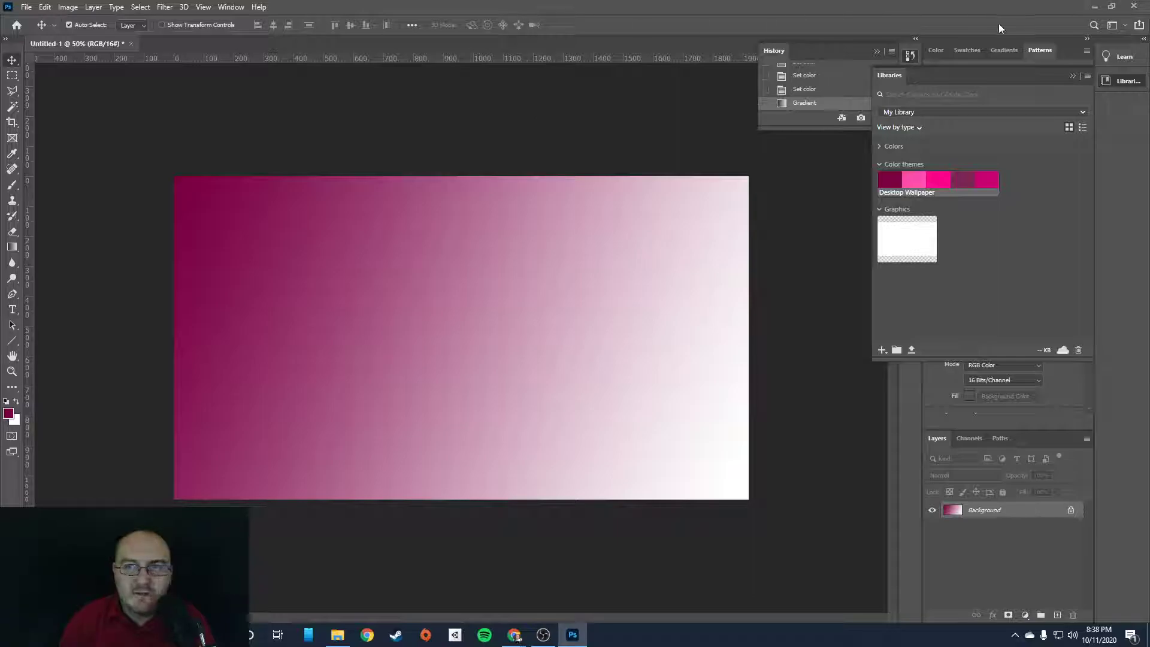
Switch to the browser and run a Google image search for "cool guy" in a new tab
left_click(1095, 6)
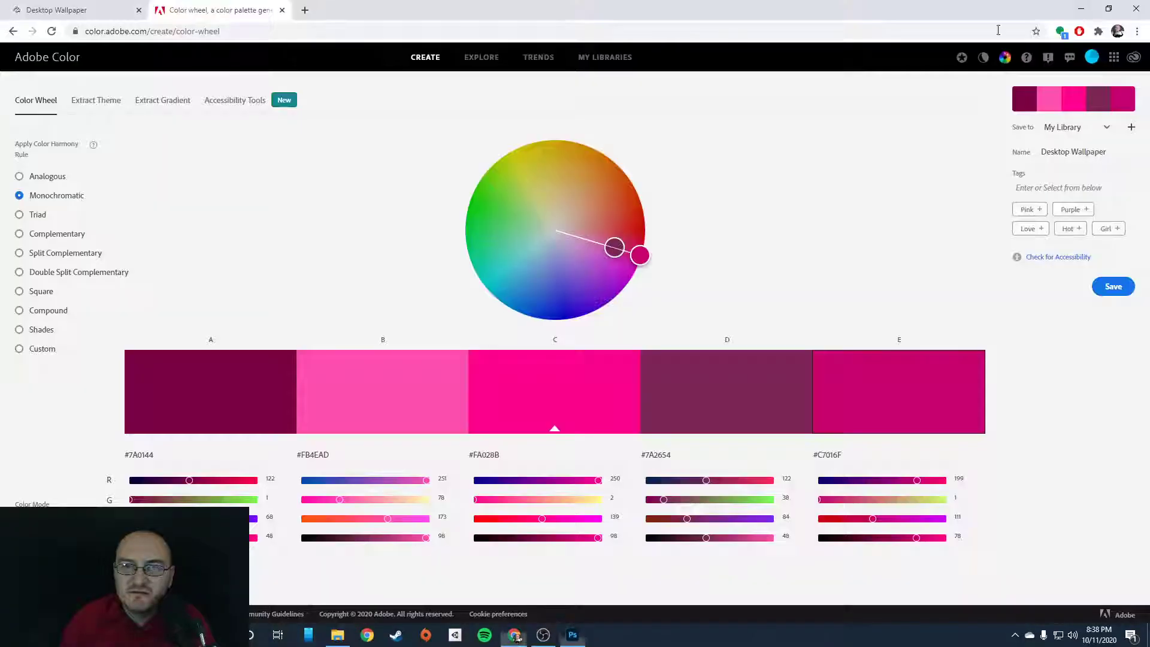
left_click(306, 11)
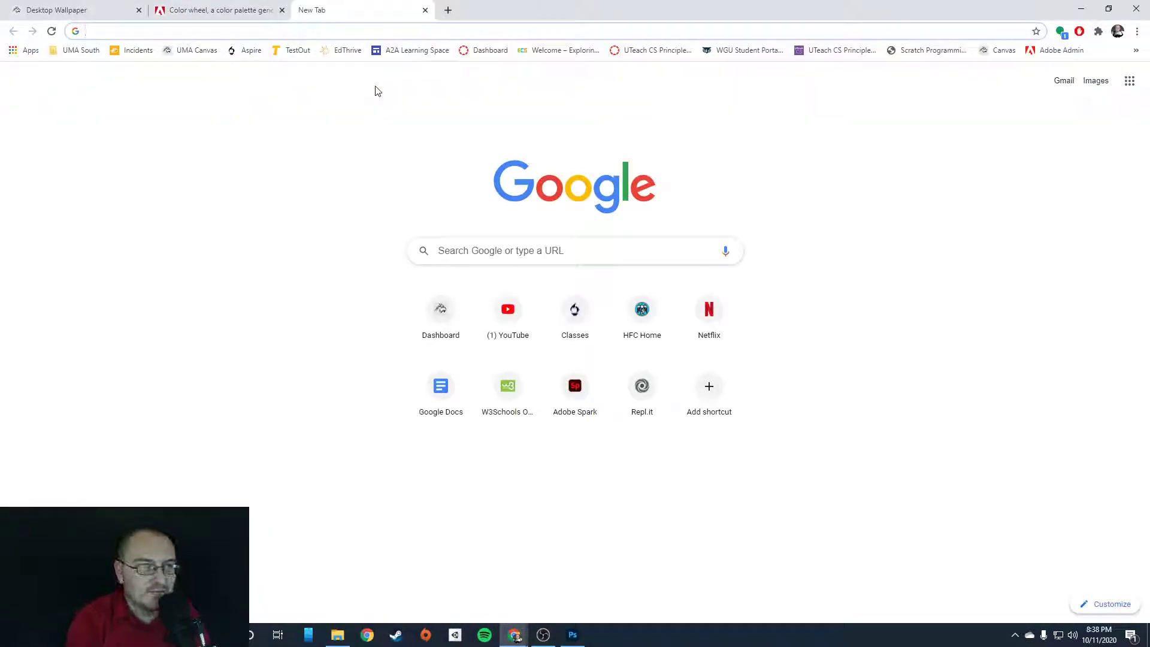
type("cool ")
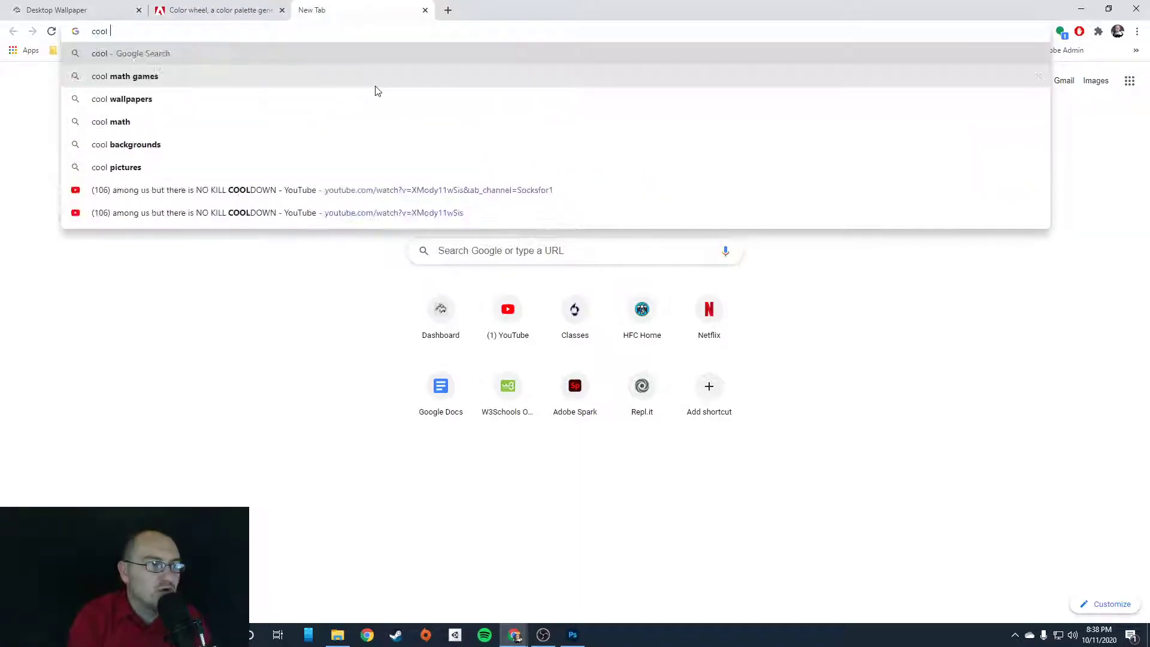
type("guy")
key("Return")
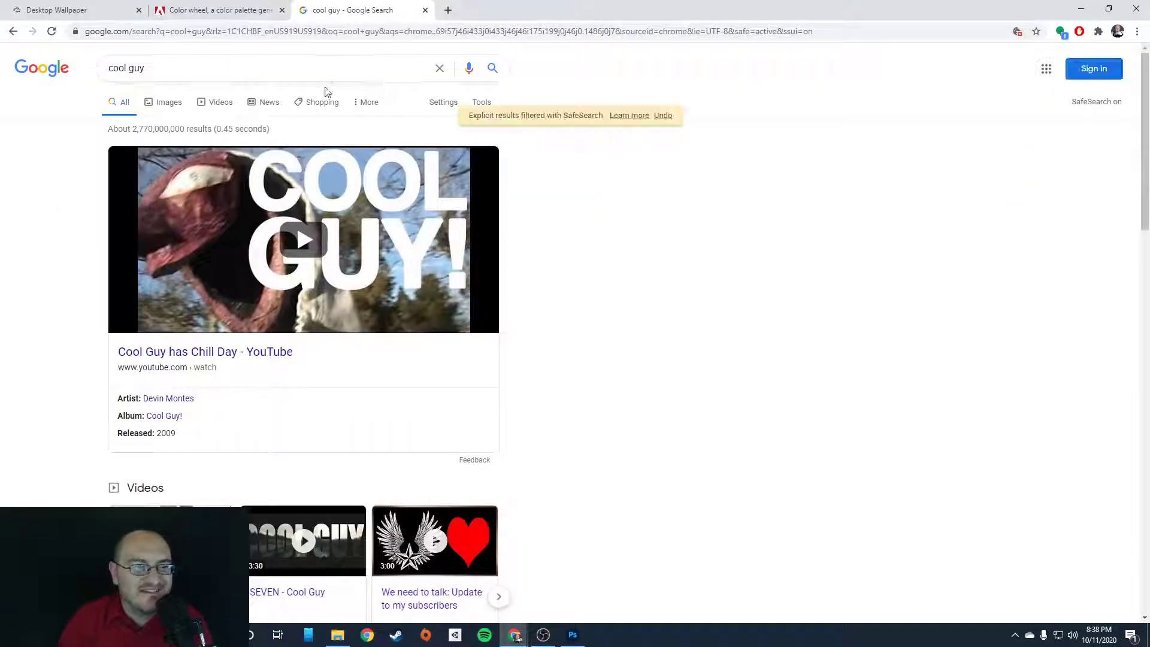
left_click(168, 104)
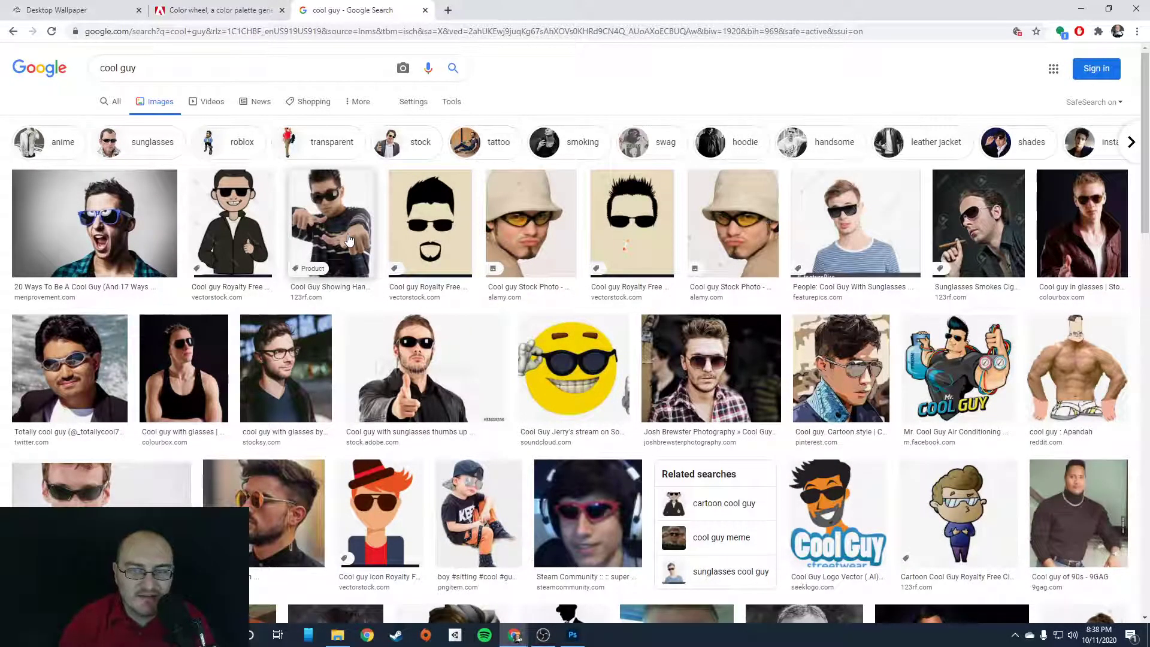
Browse the image results and related silhouettes, and open the WebStockReview silhouette of a standing man in a suit
scroll(350, 240, "down", 5)
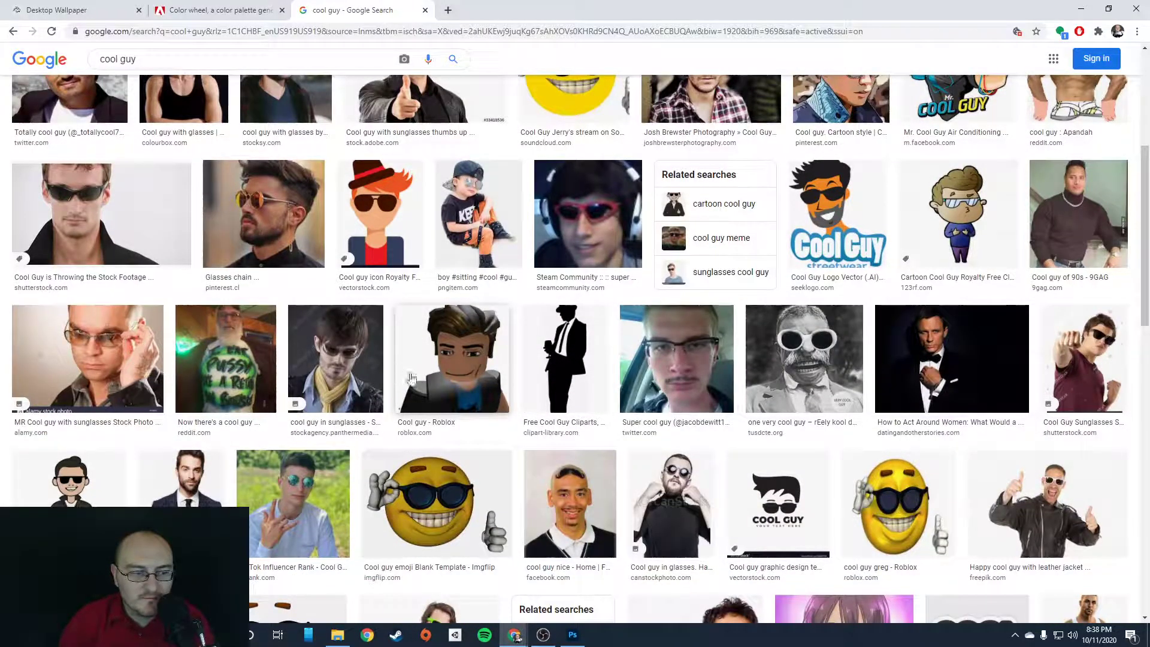
left_click(563, 359)
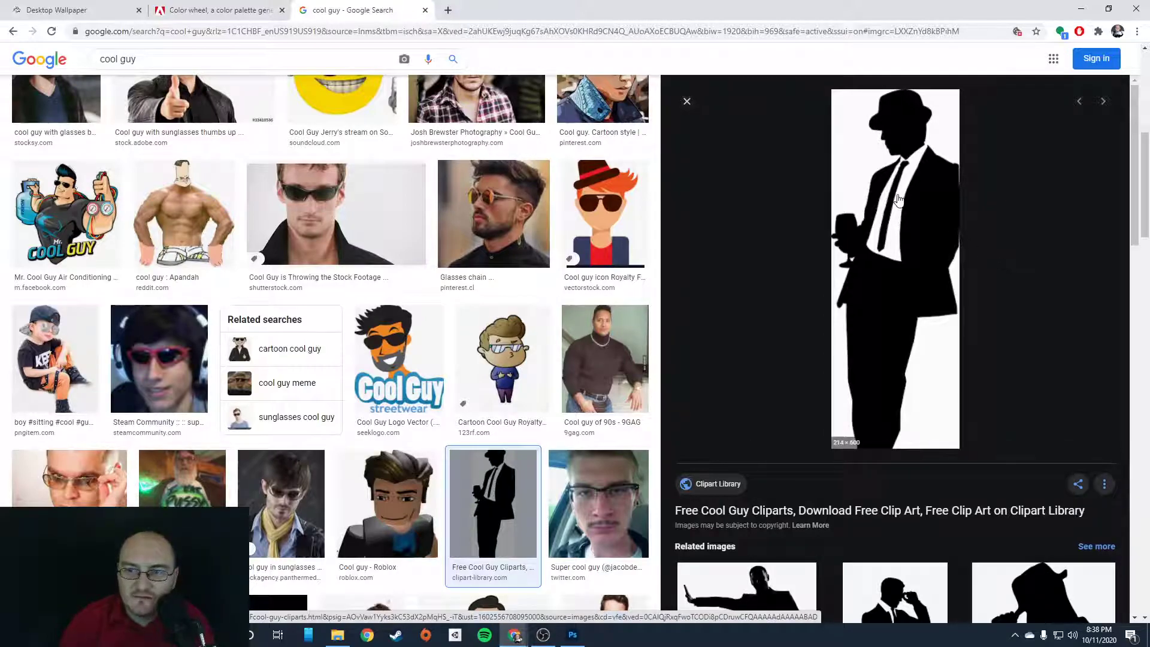
scroll(958, 312, "down", 6)
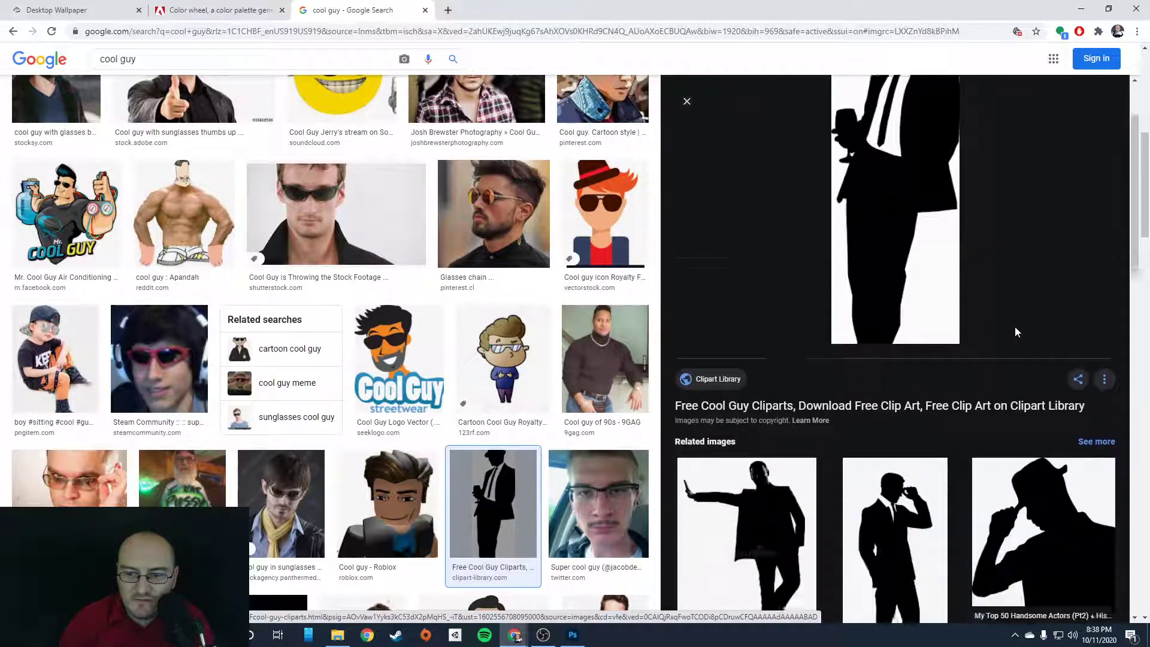
scroll(926, 346, "down", 5)
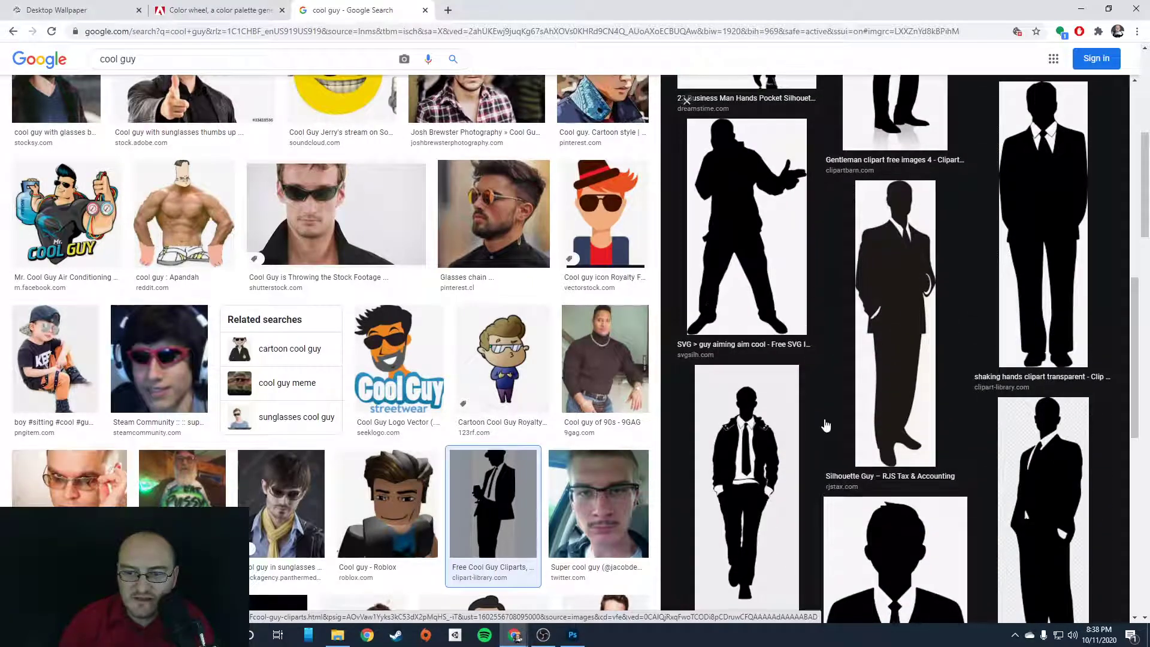
scroll(826, 426, "down", 4)
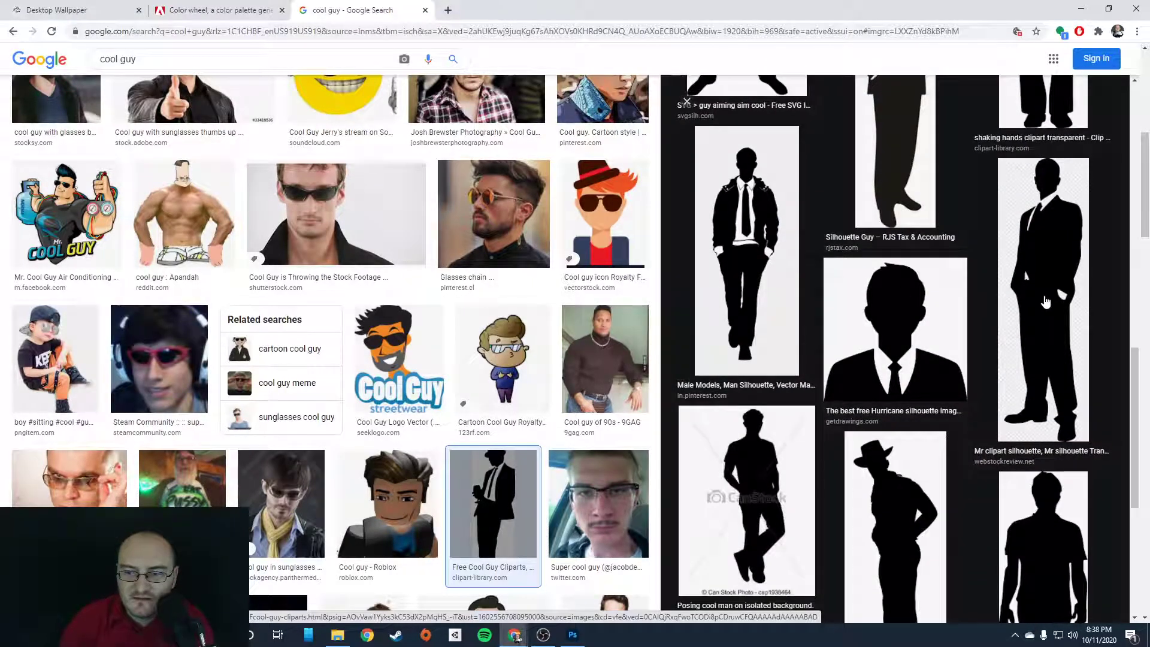
left_click(1072, 309)
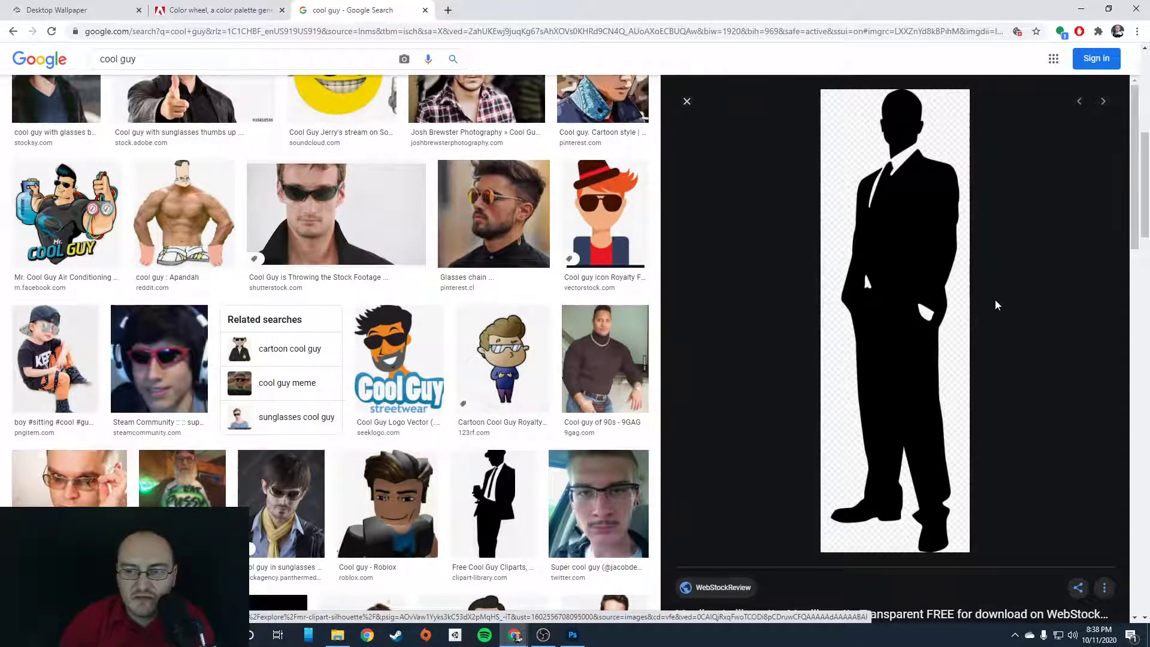
scroll(928, 310, "down", 7)
scroll(927, 309, "up", 5)
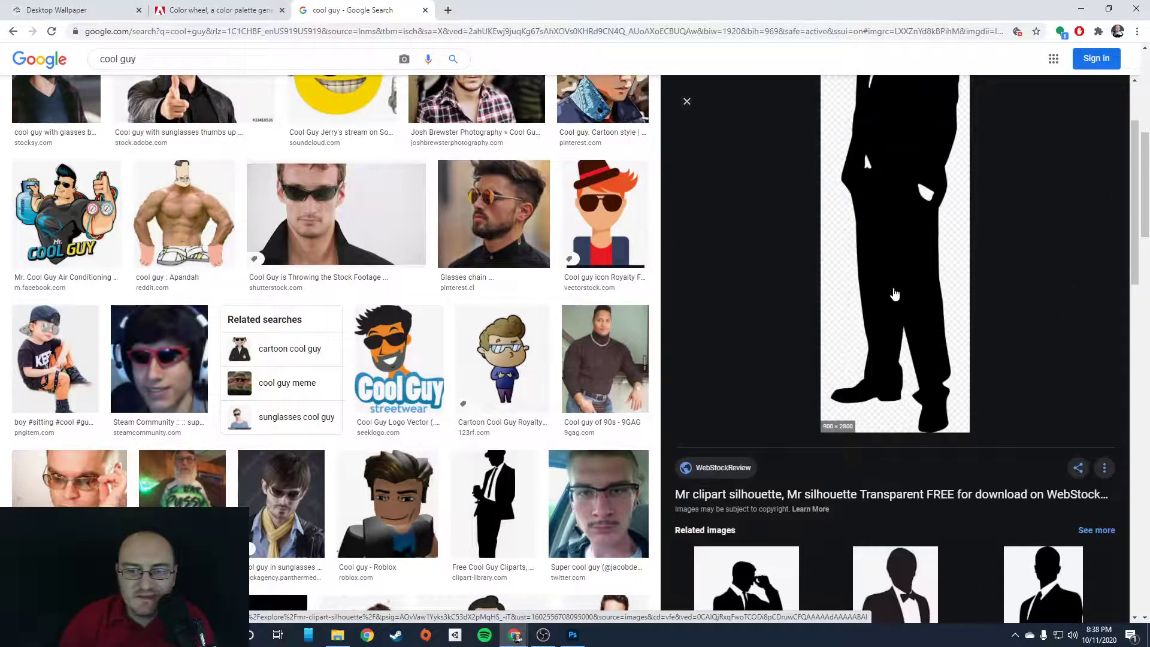
scroll(894, 298, "up", 2)
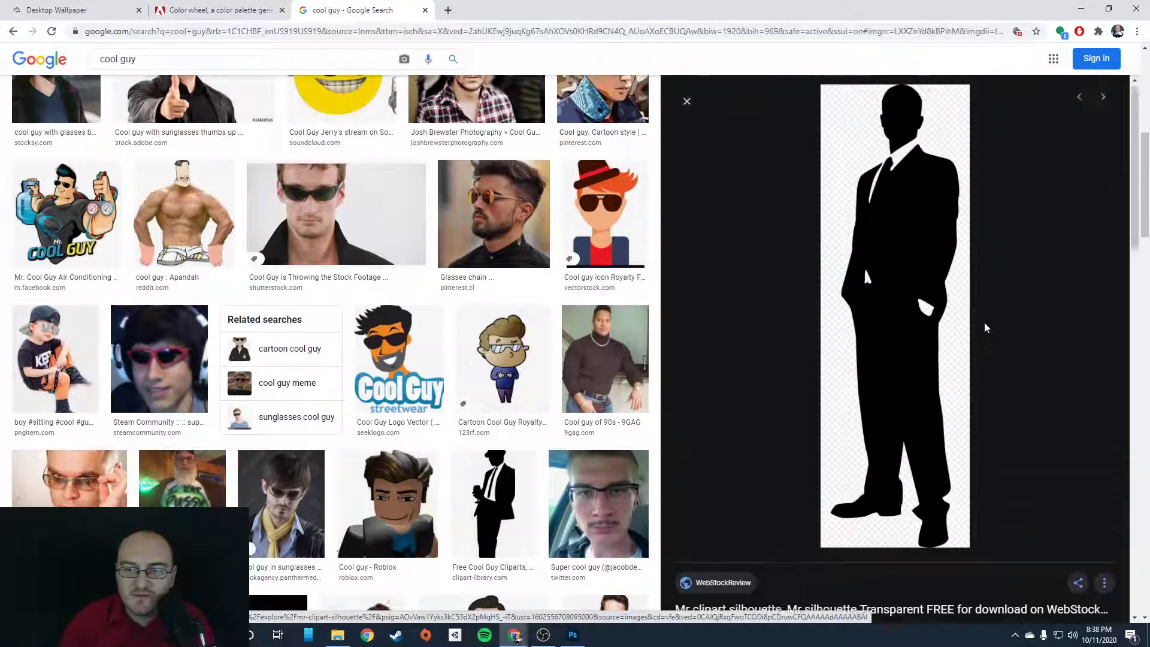
Save the suited man silhouette to the Desktop as the JPEG image mr-clipart-silhouette-4
right_click(903, 254)
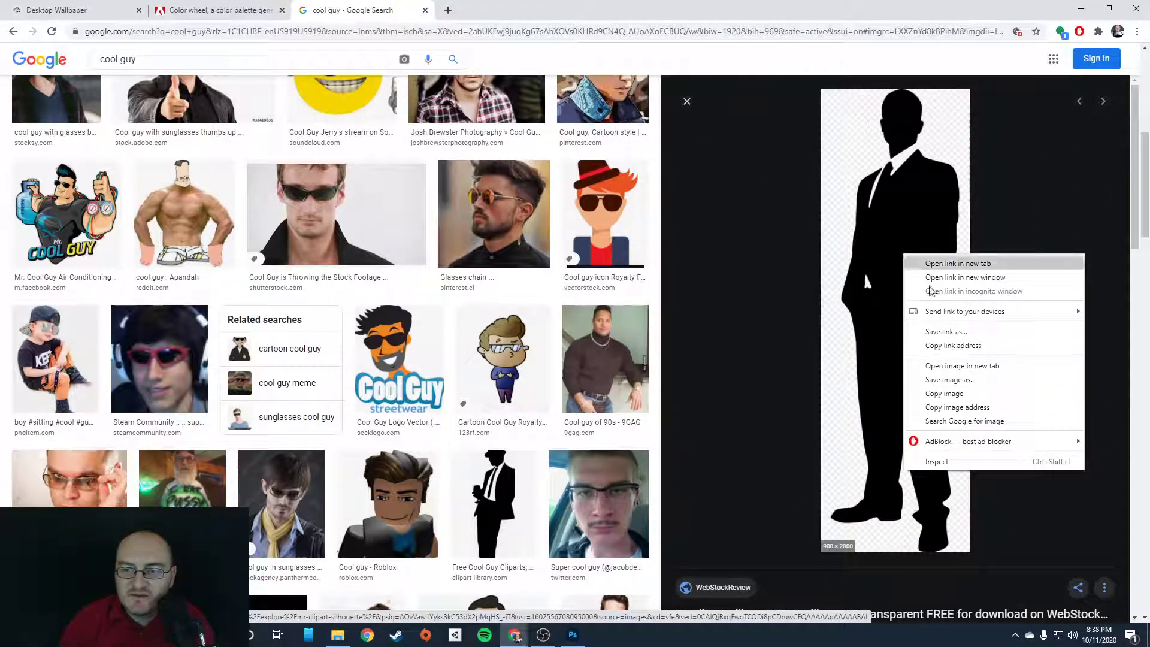
left_click(940, 380)
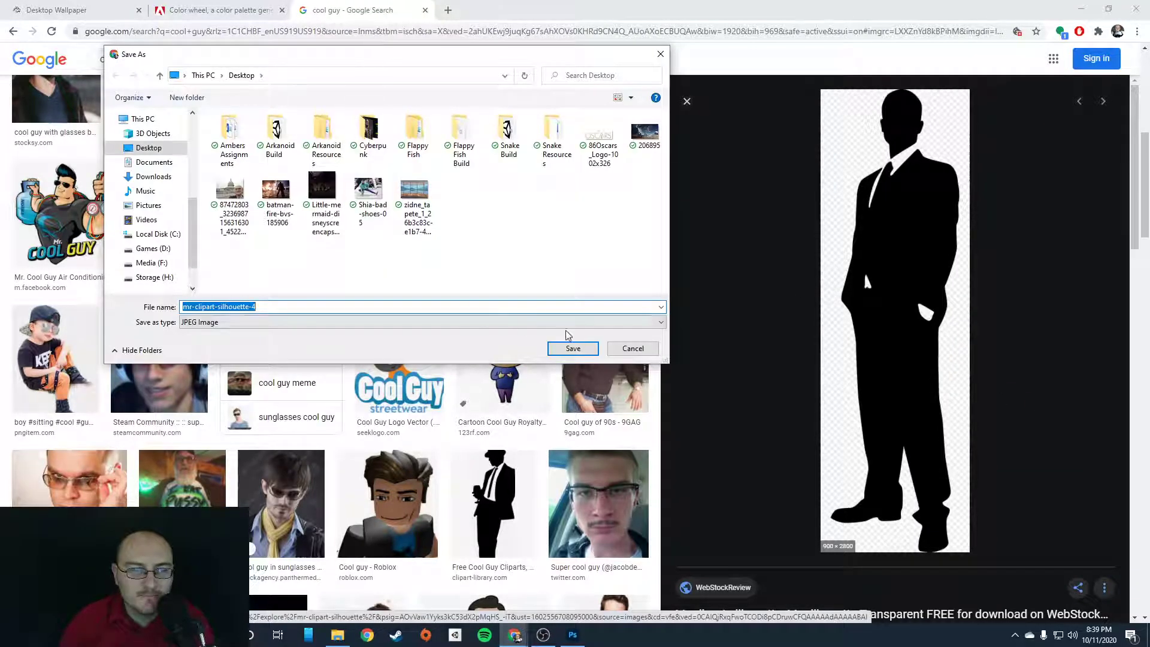
left_click(569, 347)
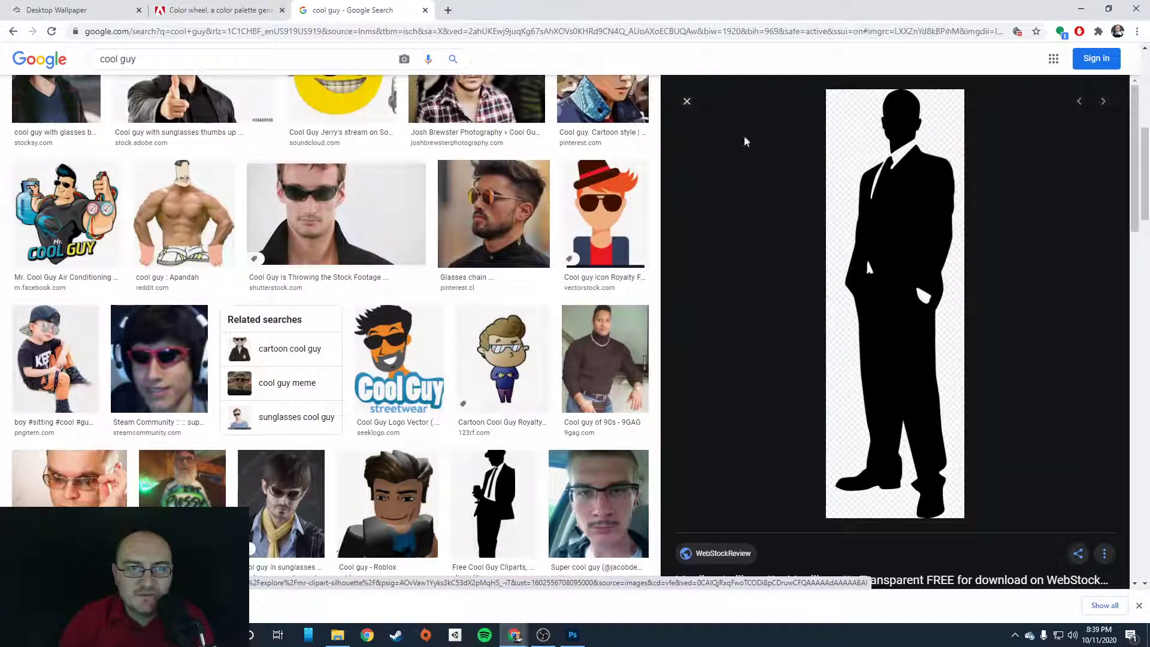
Switch to Photoshop, reduce its window to reach the desktop, place the mr-clipart-silhouette-4 file on the canvas, and maximize the window again
left_click(1081, 9)
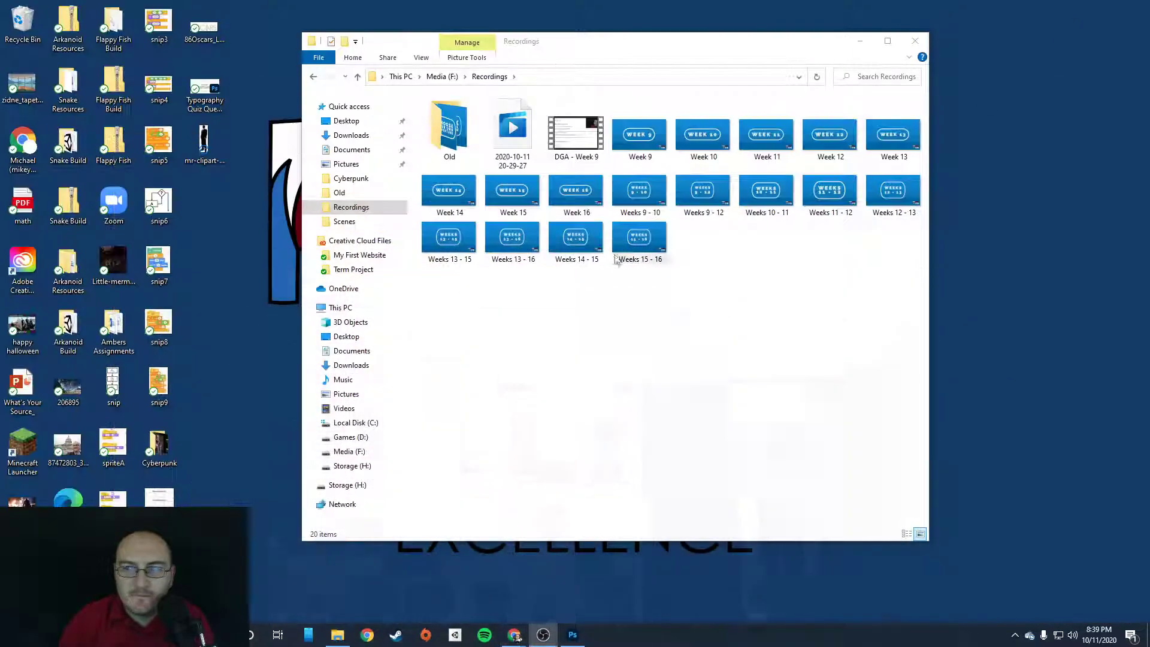
left_click(573, 635)
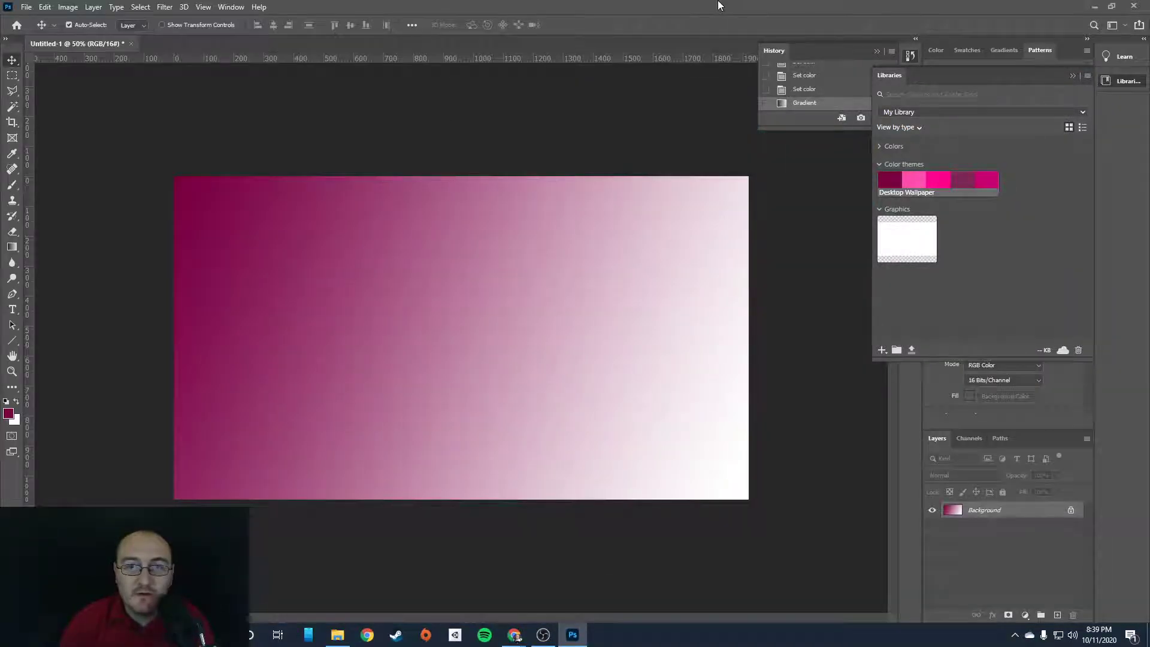
double_click(623, 7)
left_click_drag(205, 142, 680, 387)
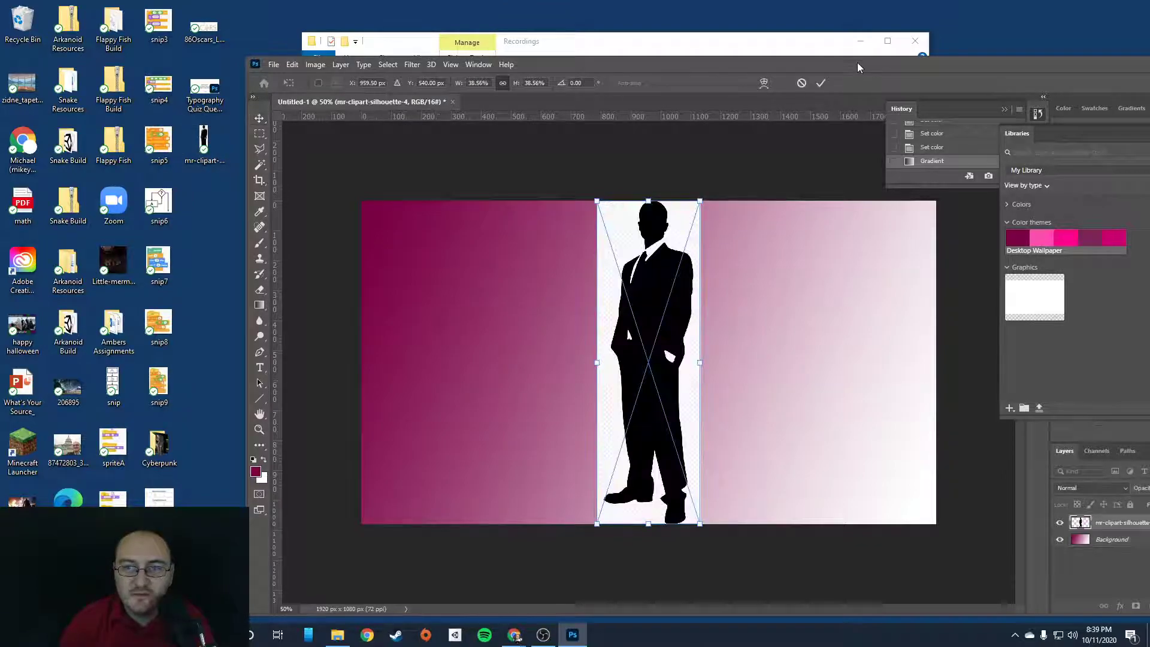
left_click_drag(857, 63, 623, 50)
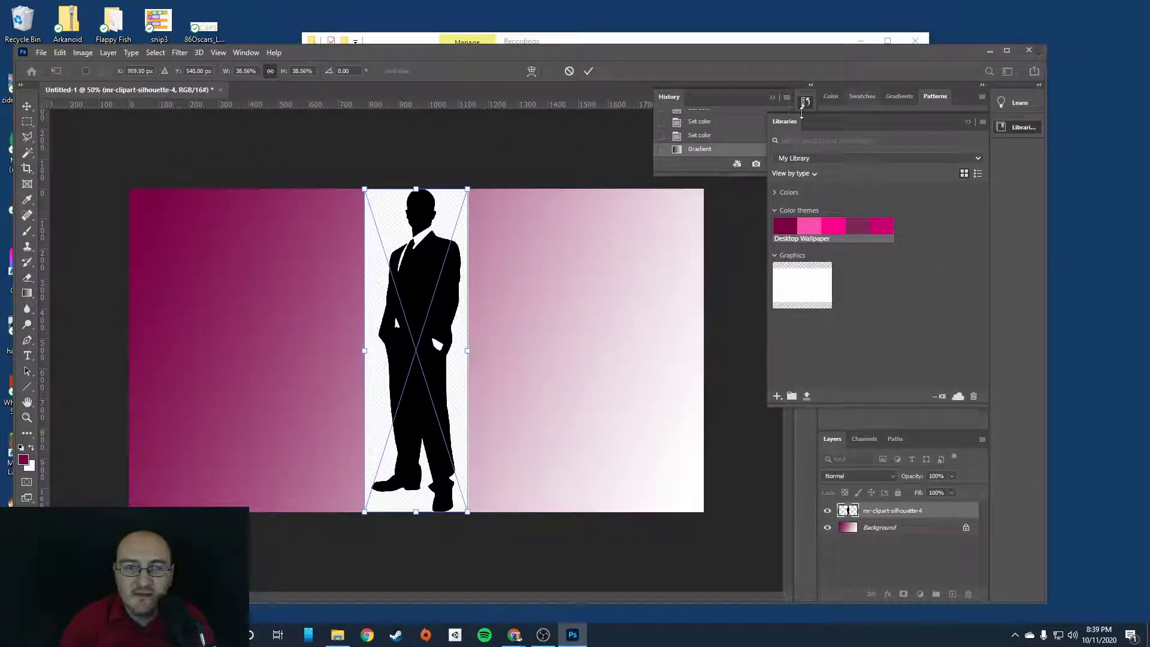
left_click_drag(594, 55, 641, 39)
left_click(1055, 34)
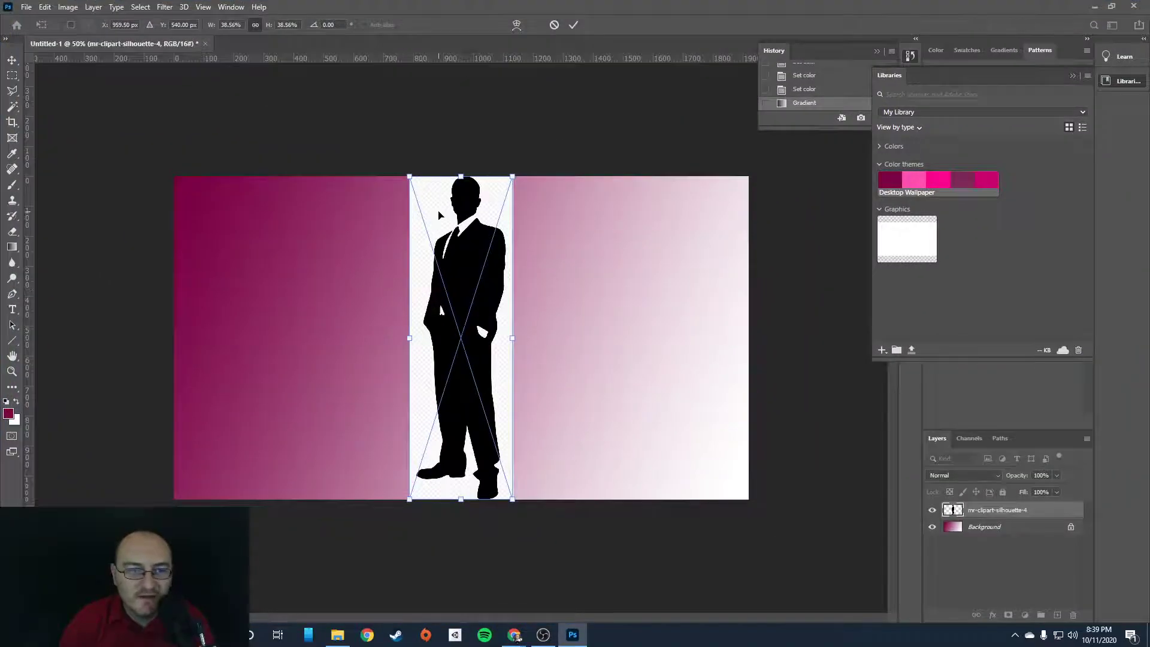
Move the placed silhouette slightly left of centre to about X 883.5 px, Y 540 px, and commit the placement
left_click_drag(469, 261, 440, 269)
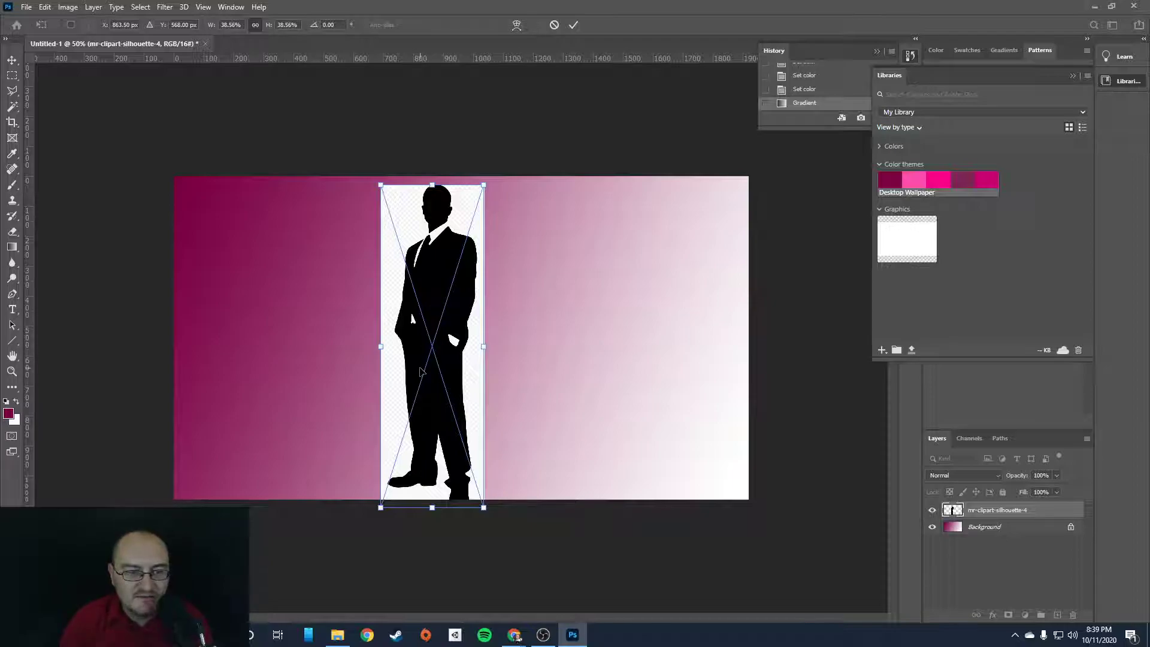
mouse_move(437, 303)
left_mouse_down()
mouse_move(442, 263)
mouse_move(444, 297)
left_mouse_up()
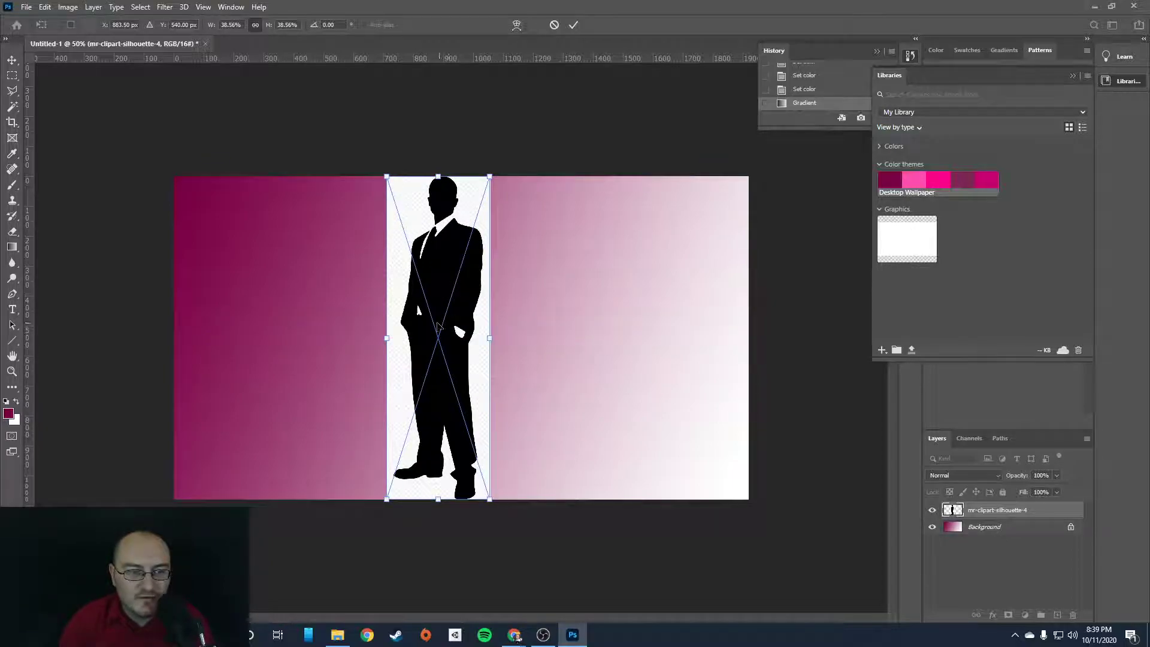
key("Return")
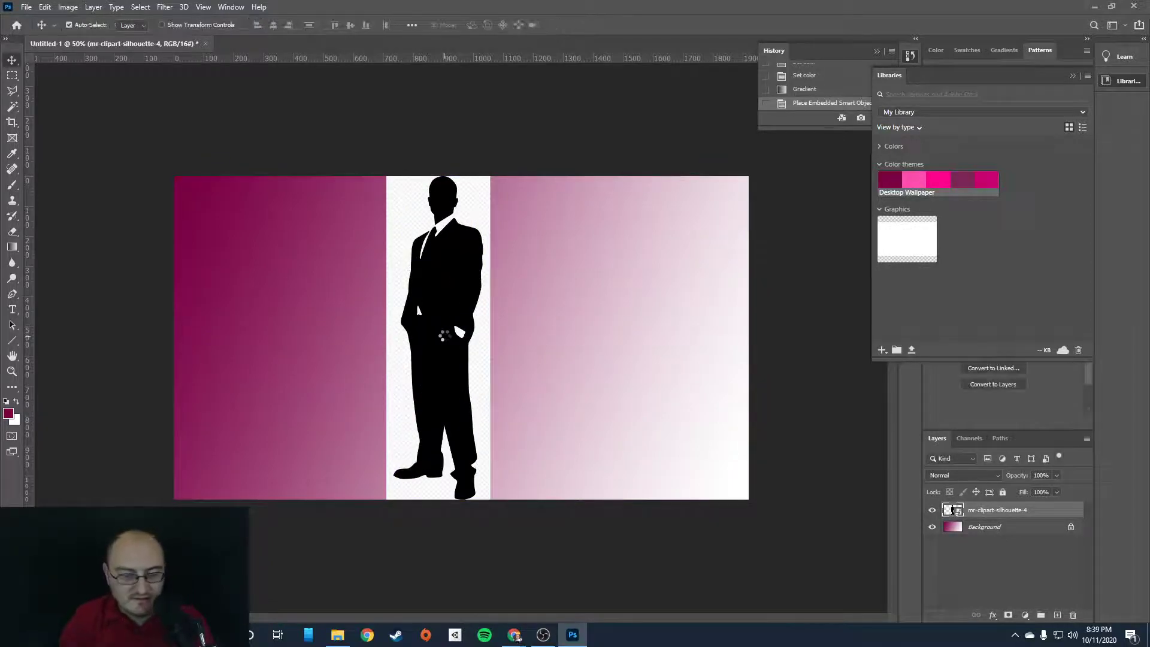
Select the checkered backdrop left of the silhouette's head and torso with the Quick Selection tool and try to delete it
scroll(420, 351, "up", 3)
scroll(419, 351, "up", 2)
scroll(393, 328, "up", 10)
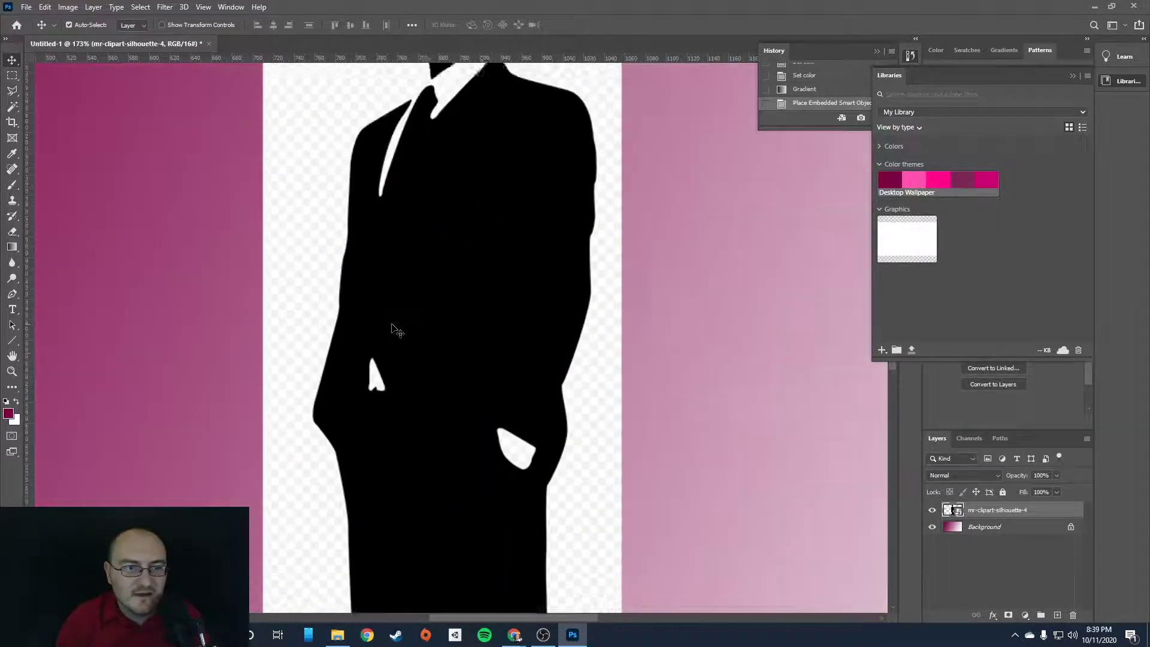
left_click(11, 110)
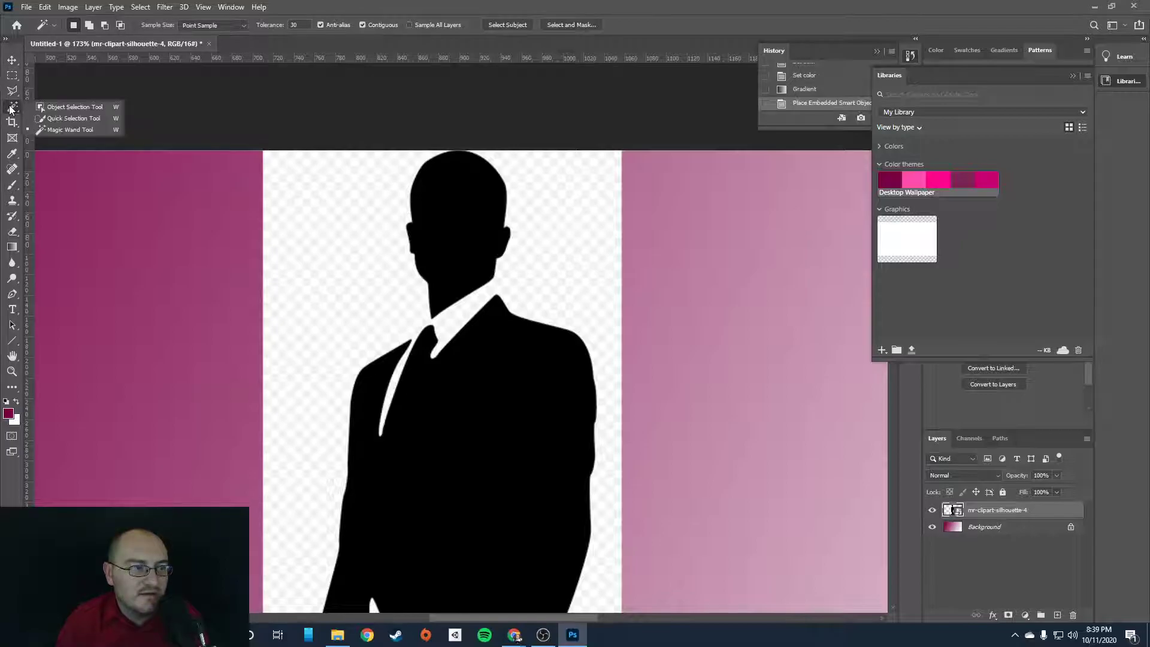
left_click(71, 118)
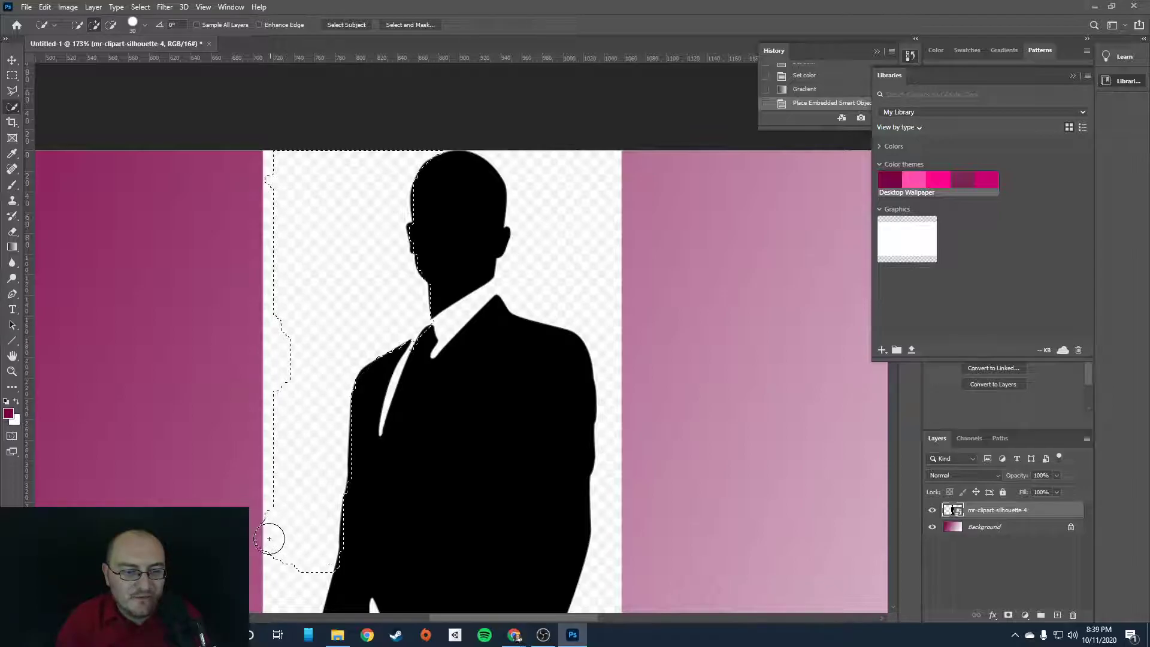
left_click_drag(266, 214, 267, 186)
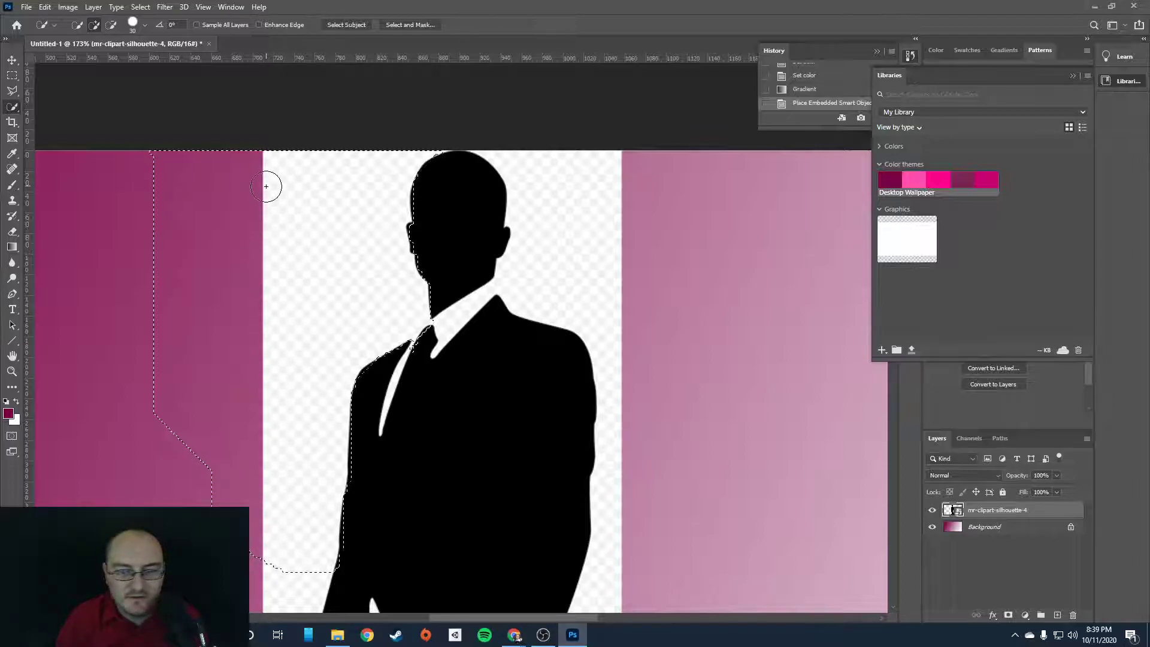
key("Delete")
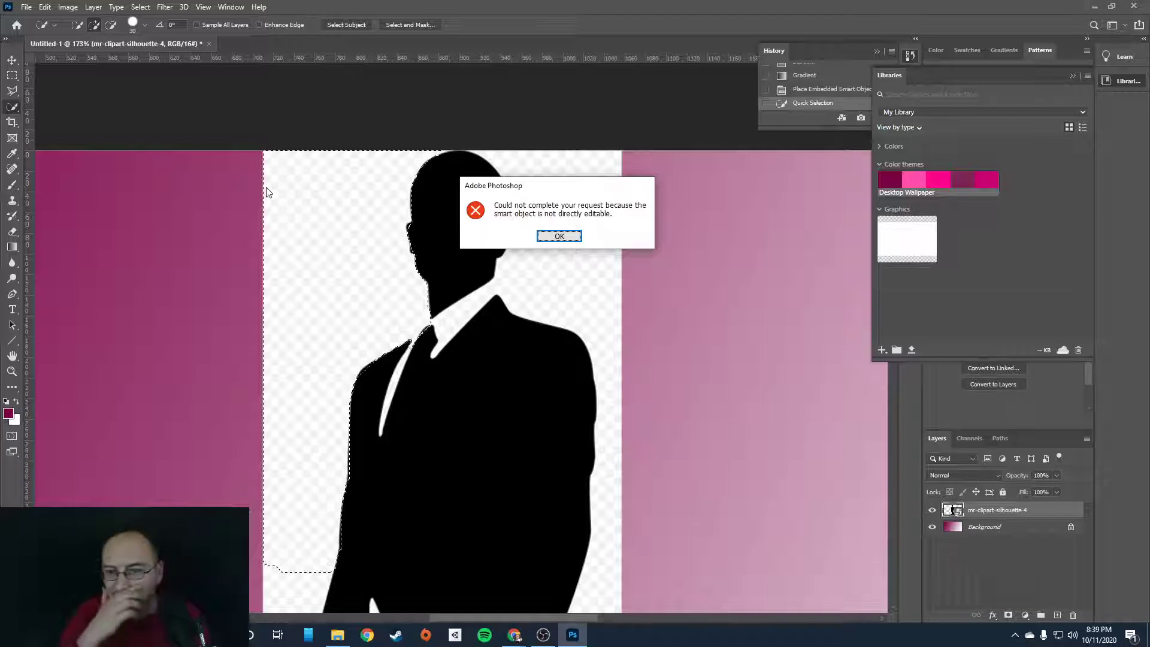
left_click(559, 236)
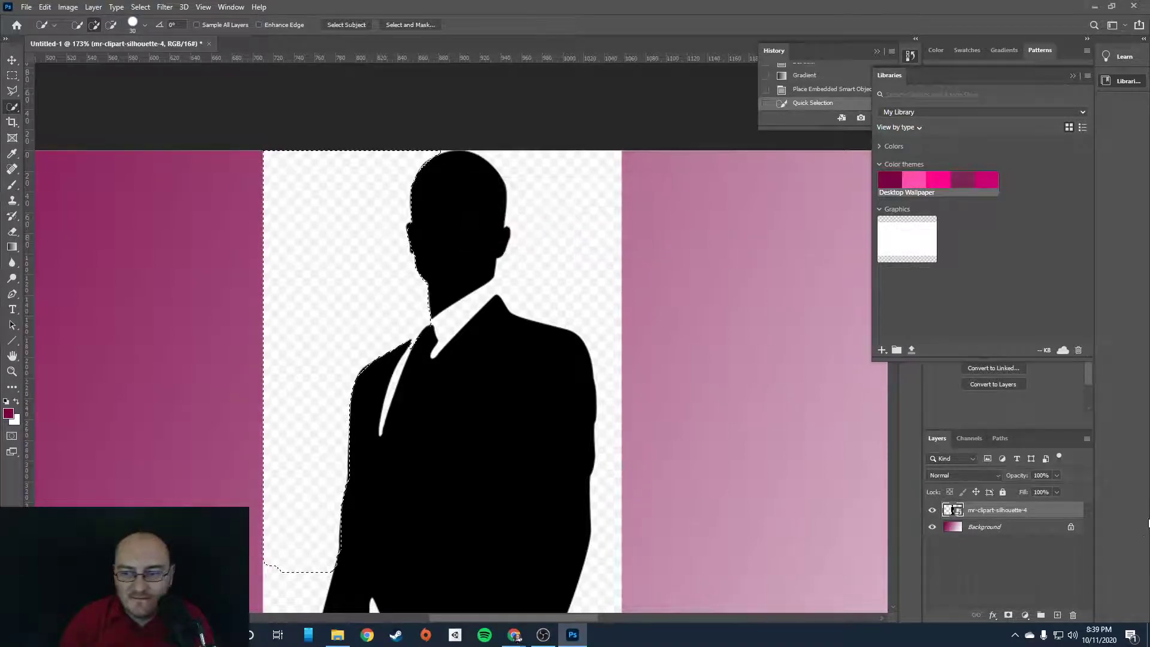
Rasterize the mr-clipart-silhouette-4 layer and delete the selected backdrop left of the head and torso
right_click(992, 510)
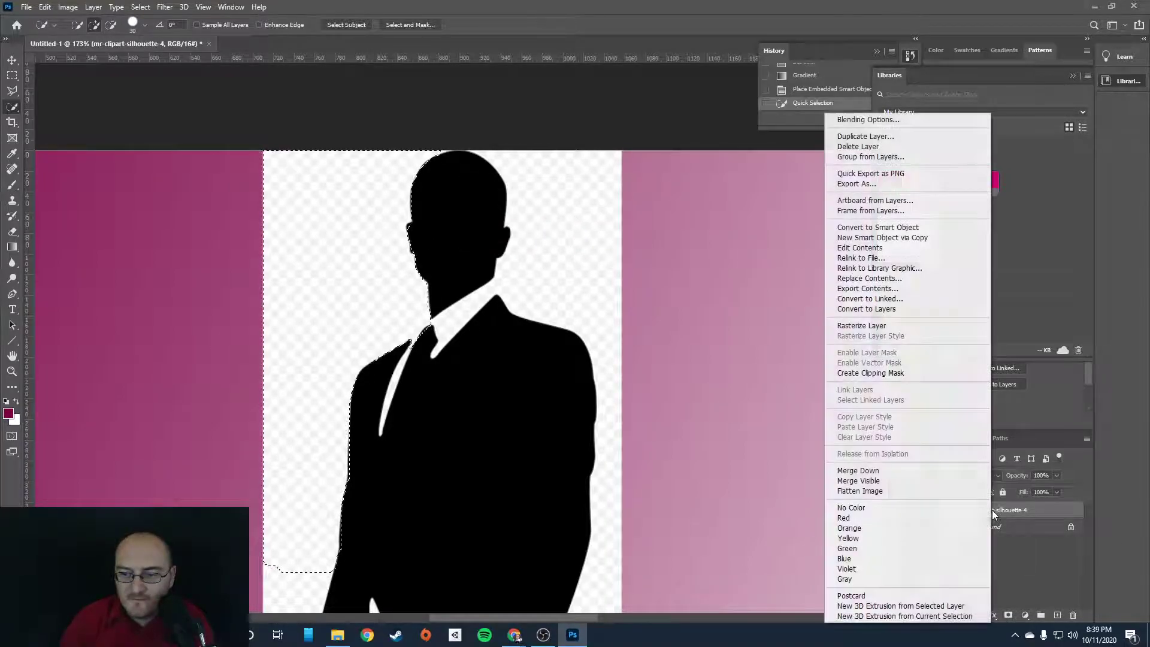
left_click(862, 326)
key("Delete")
Quick-select and delete the checkered backdrop left of the silhouette's hip and thigh, including the remnant strip beside the hand
scroll(429, 315, "down", 10)
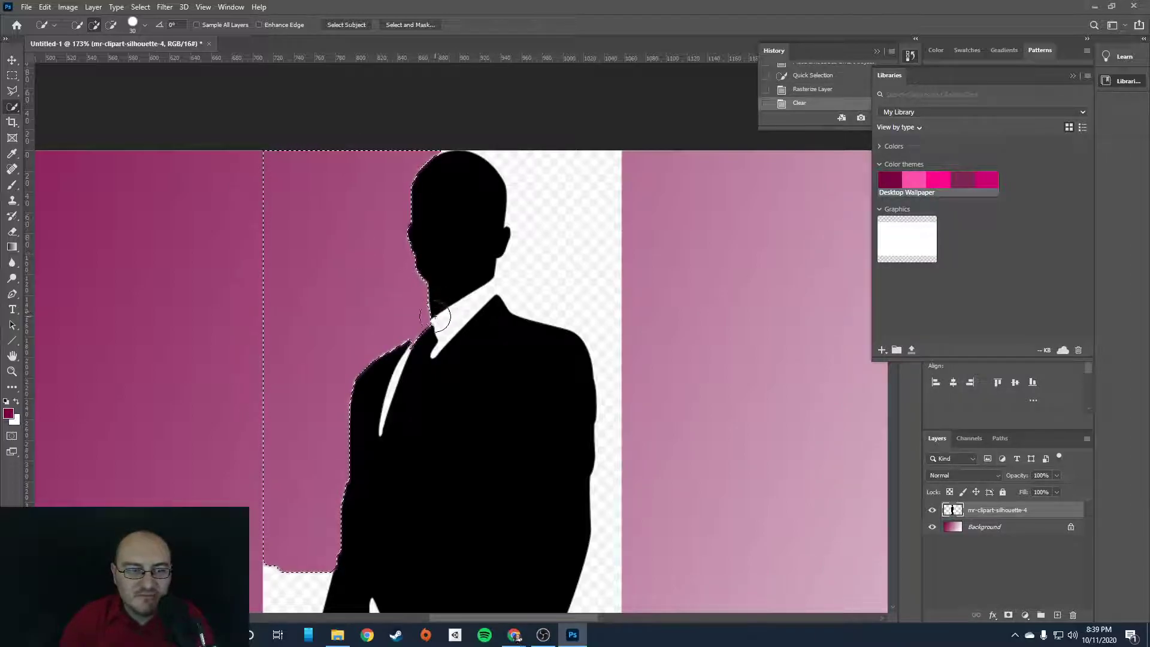
scroll(280, 165, "up", 2)
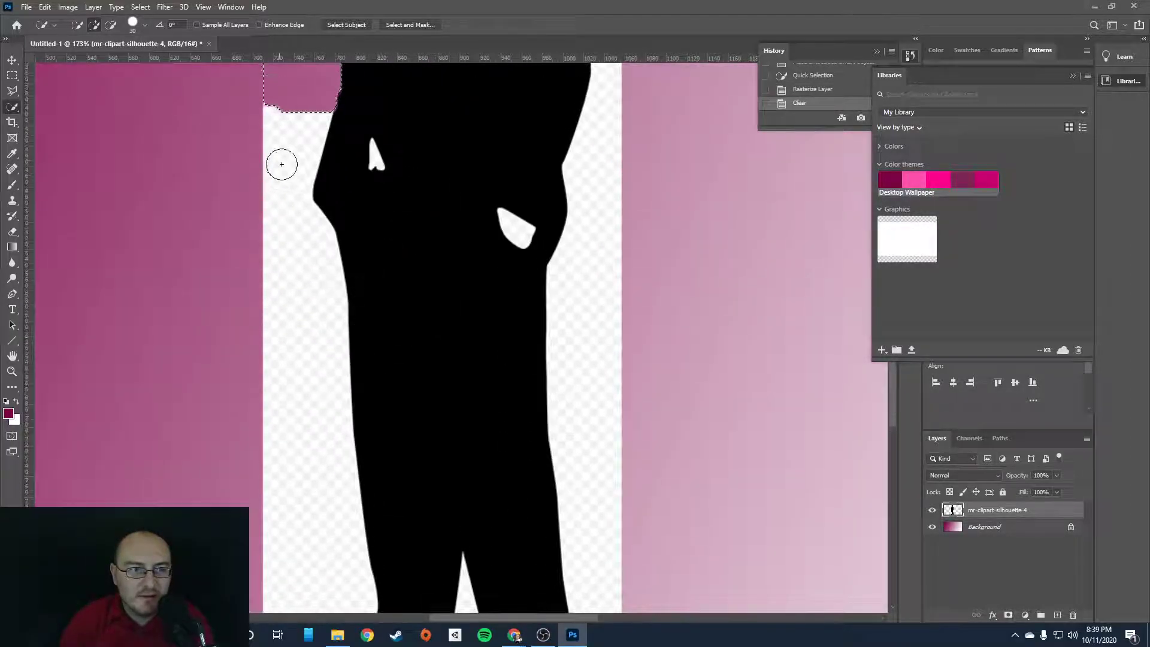
left_click_drag(284, 498, 303, 462)
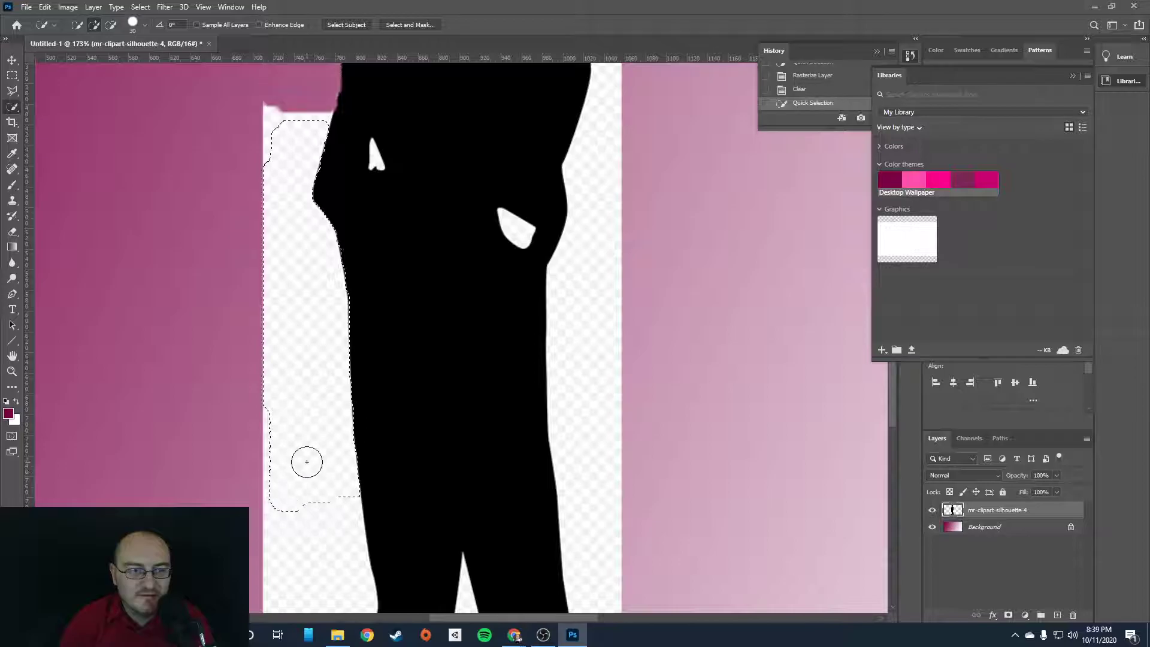
key("Delete")
left_click_drag(295, 112, 264, 150)
key("Delete")
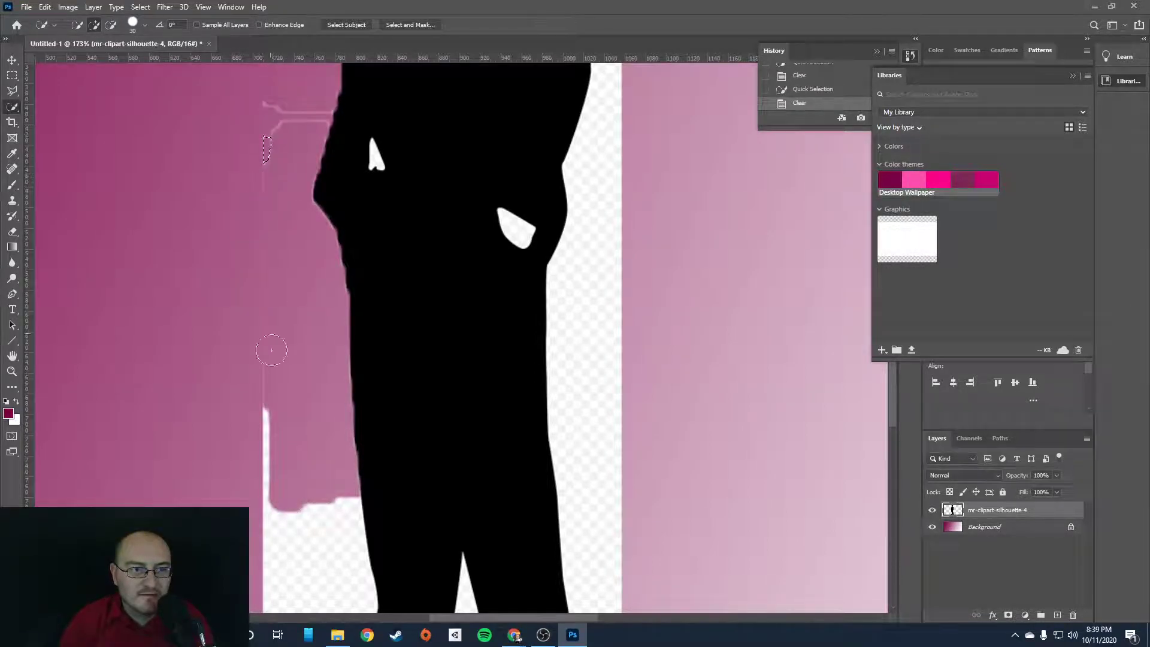
Quick-select and delete the backdrop around the left lower leg and shoe and in the gap between the legs
scroll(270, 321, "down", 5)
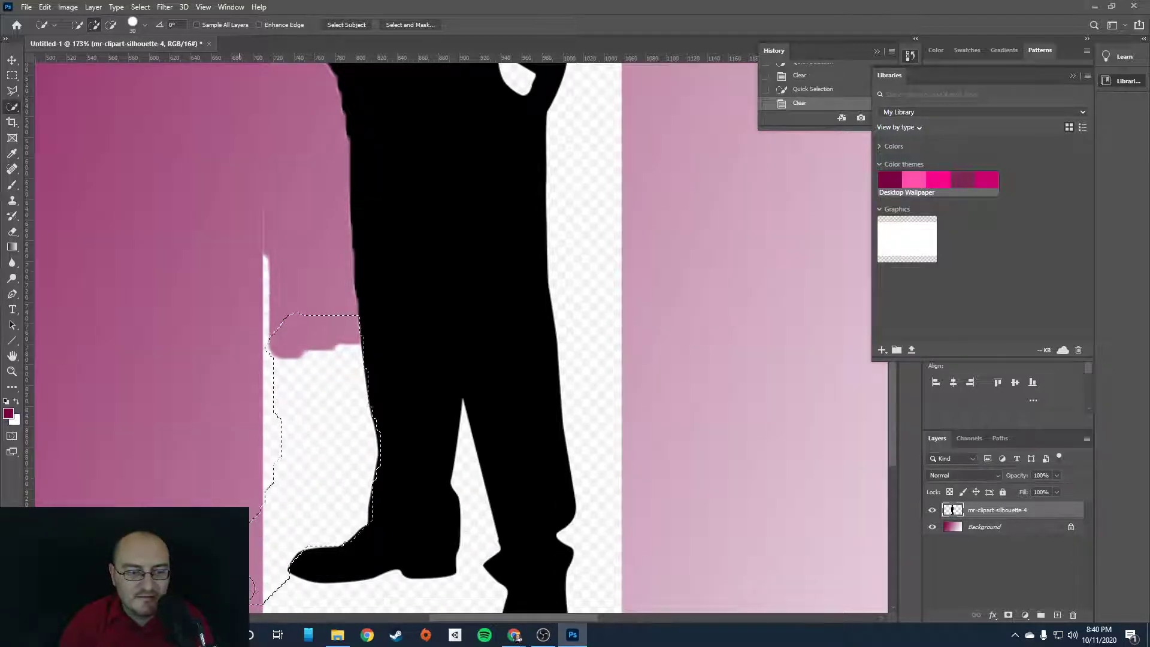
left_click(328, 607)
key("Delete")
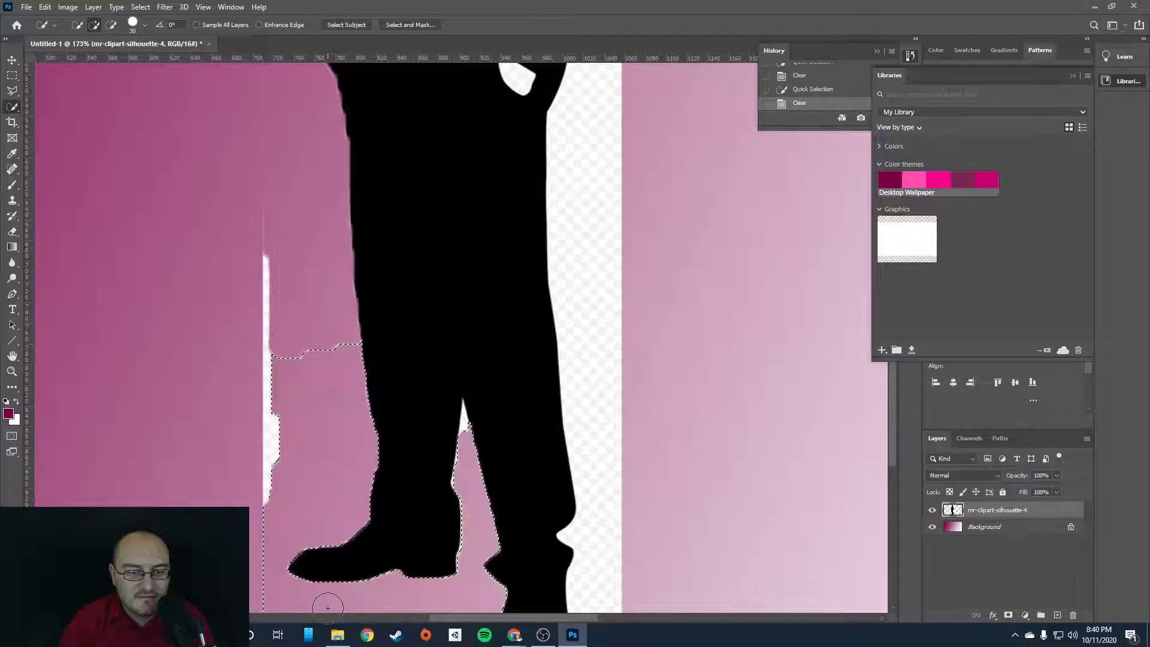
Quick-select and delete the backdrop right of the silhouette from the foot up to the hip, including the strip beside the thigh
scroll(603, 494, "down", 4)
mouse_move(603, 477)
left_mouse_down()
mouse_move(585, 517)
mouse_move(611, 448)
mouse_move(578, 77)
left_mouse_up()
key("Delete")
scroll(654, 278, "up", 7)
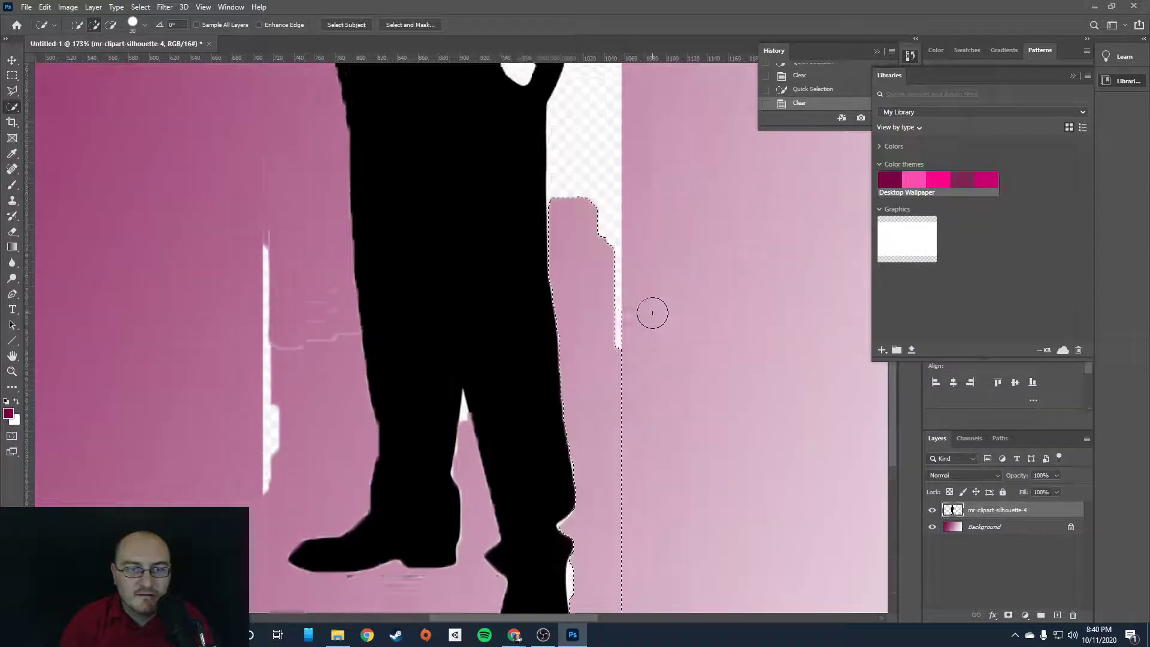
mouse_move(586, 288)
left_mouse_down()
mouse_move(616, 137)
mouse_move(641, 79)
left_mouse_up()
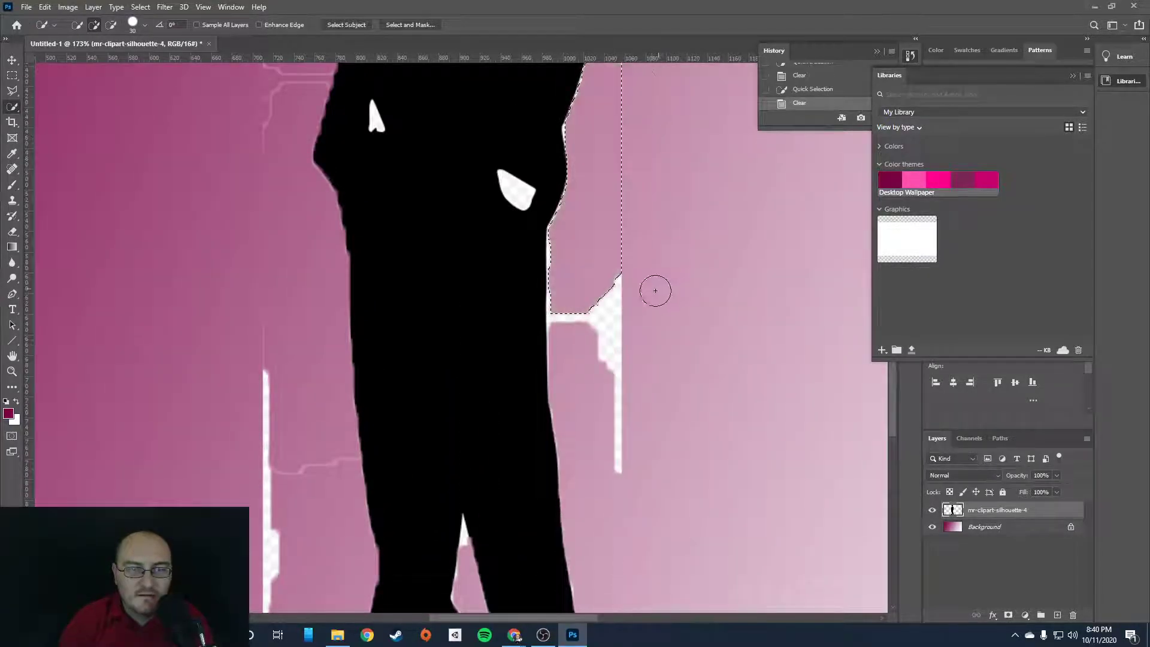
scroll(657, 285, "up", 2)
left_click_drag(612, 390, 620, 506)
key("Delete")
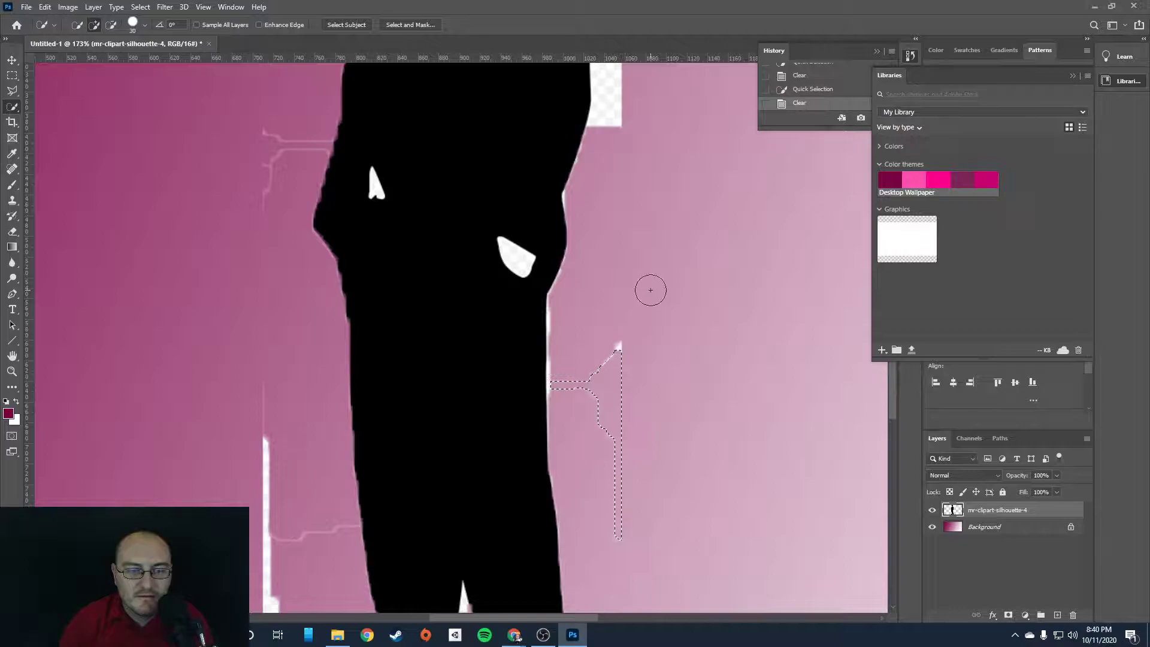
Quick-select and delete the checkered backdrop along the outside of the silhouette's right arm up to the shoulder
scroll(646, 329, "up", 2)
scroll(645, 329, "up", 3)
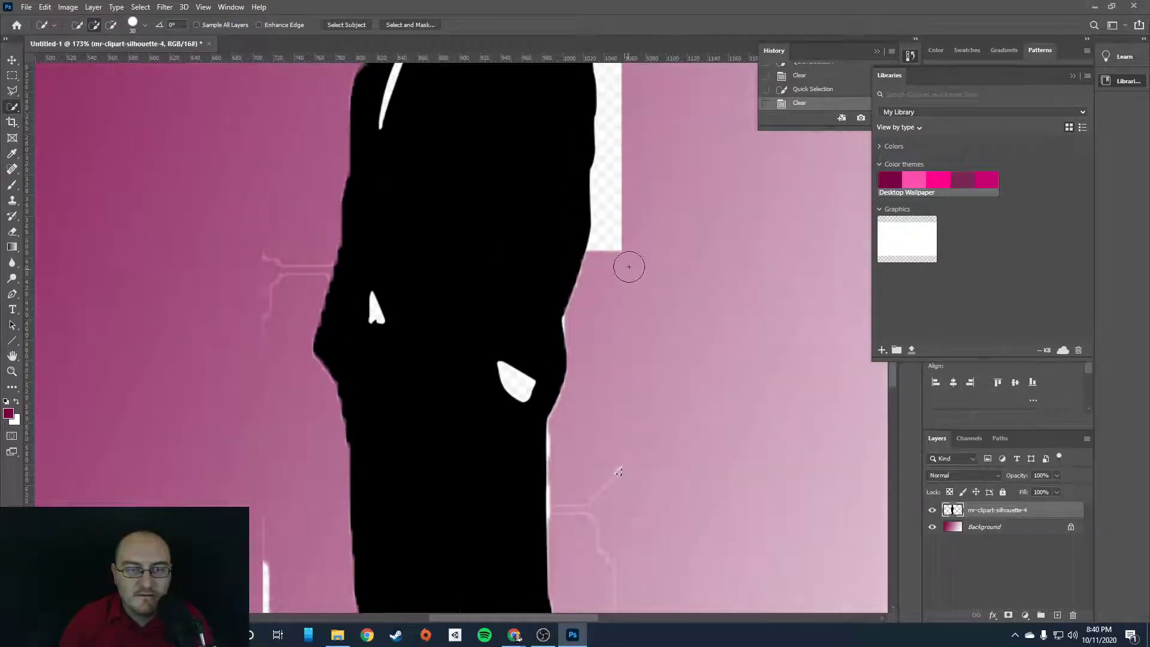
left_click_drag(623, 247, 624, 102)
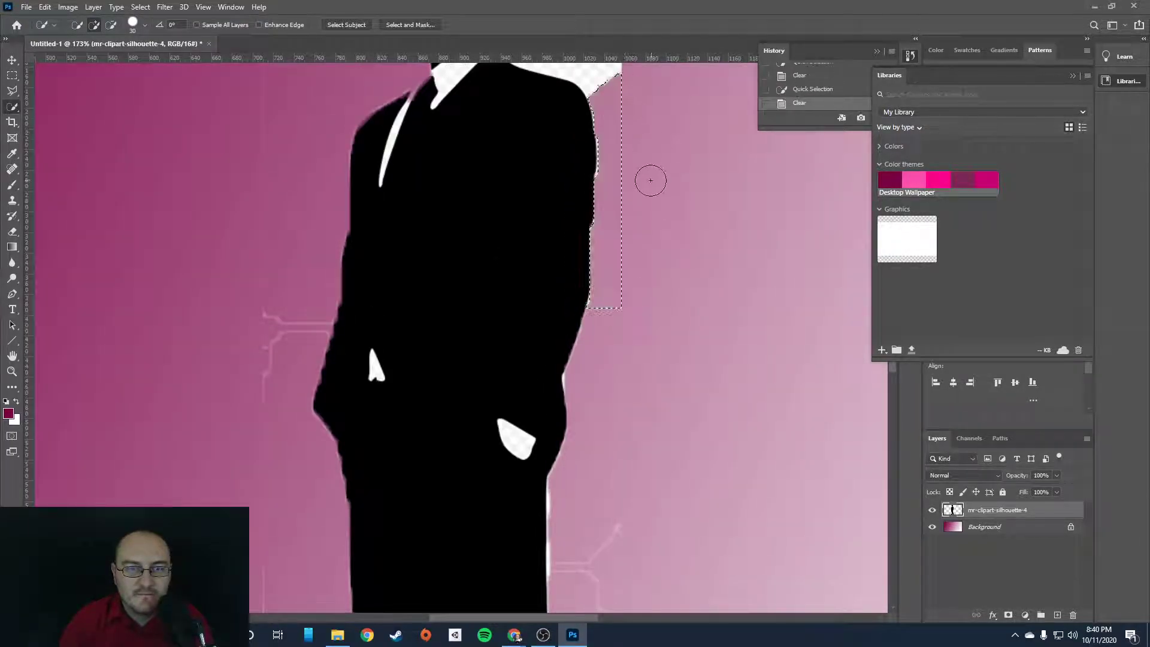
Try removing the backdrop right of the head together with the collar, undo the removal, and clear the selection
scroll(623, 236, "up", 3)
mouse_move(595, 217)
left_mouse_down()
mouse_move(542, 175)
mouse_move(541, 107)
mouse_move(529, 94)
mouse_move(609, 84)
left_mouse_up()
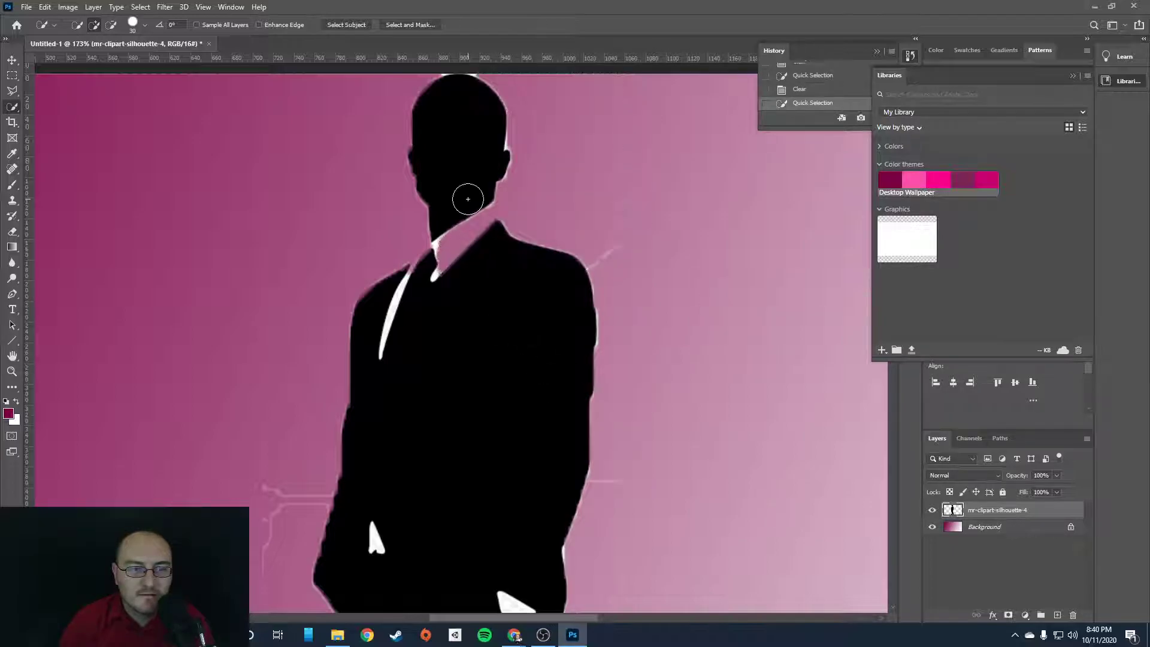
key("ctrl+z")
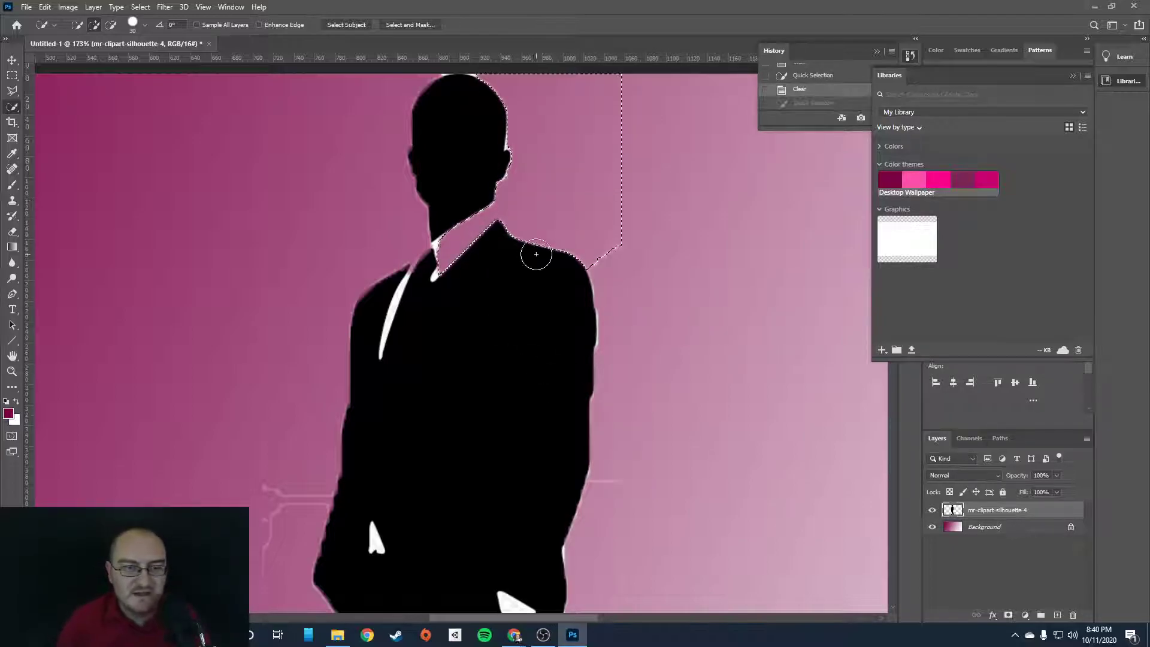
key("ctrl+x")
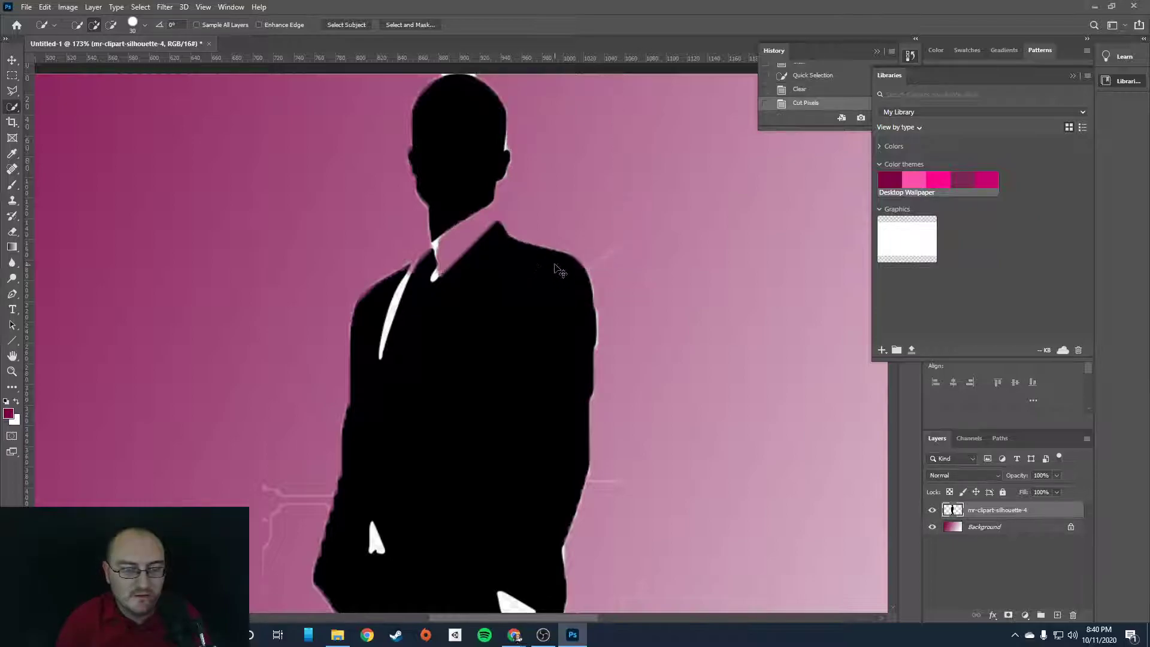
key("ctrl+z")
key("ctrl+z")
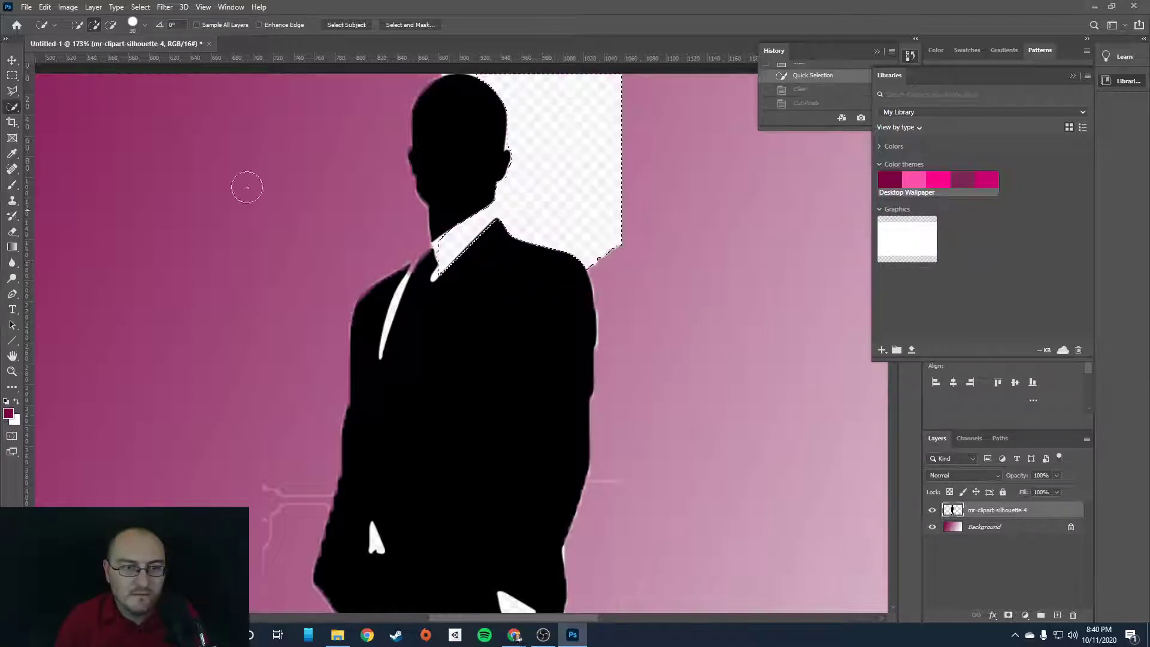
key("ctrl+d")
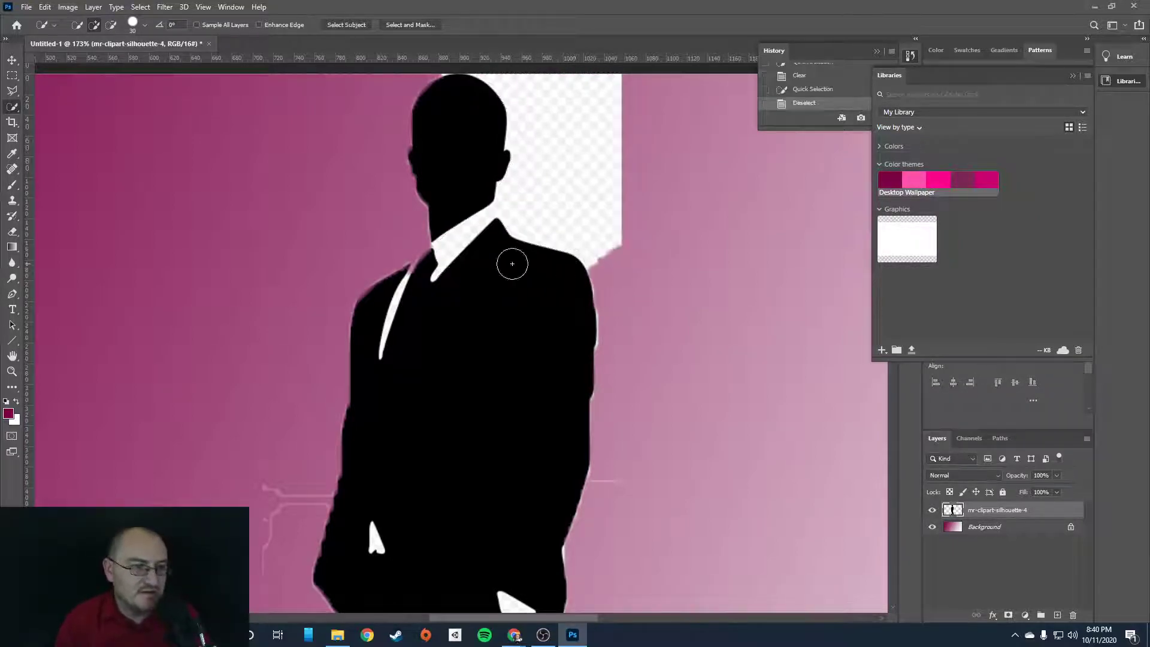
Lasso the backdrop between the head and right shoulder, leaving the white collar out, and delete it
right_click(17, 92)
left_click(45, 95)
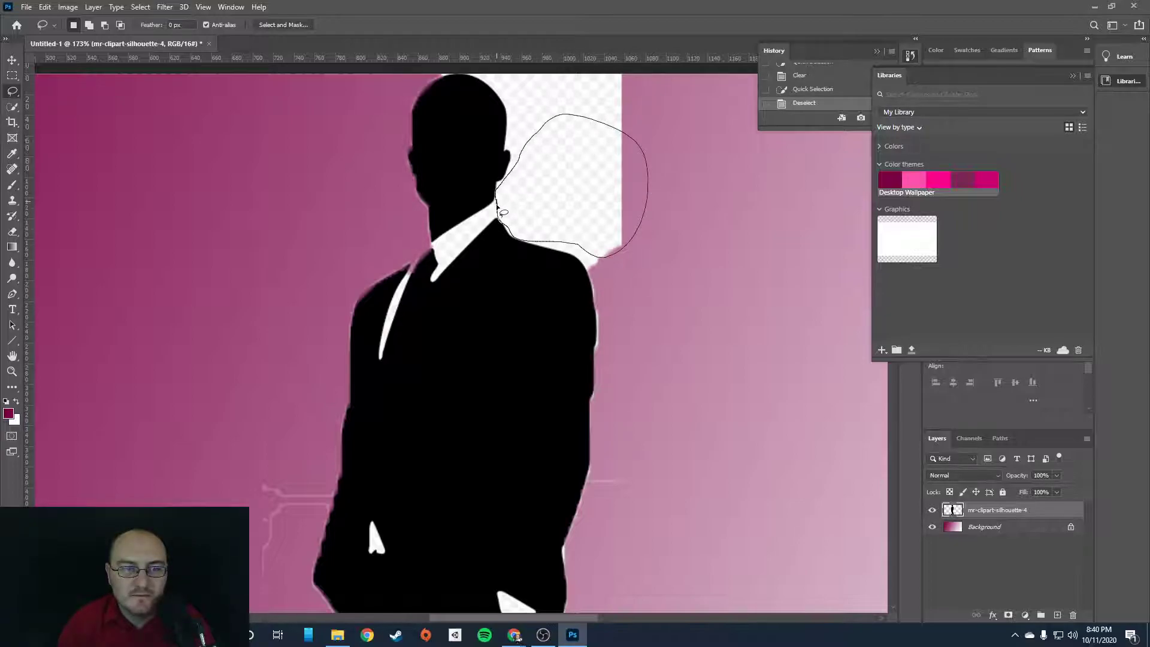
left_click_drag(498, 207, 498, 203)
key("Delete")
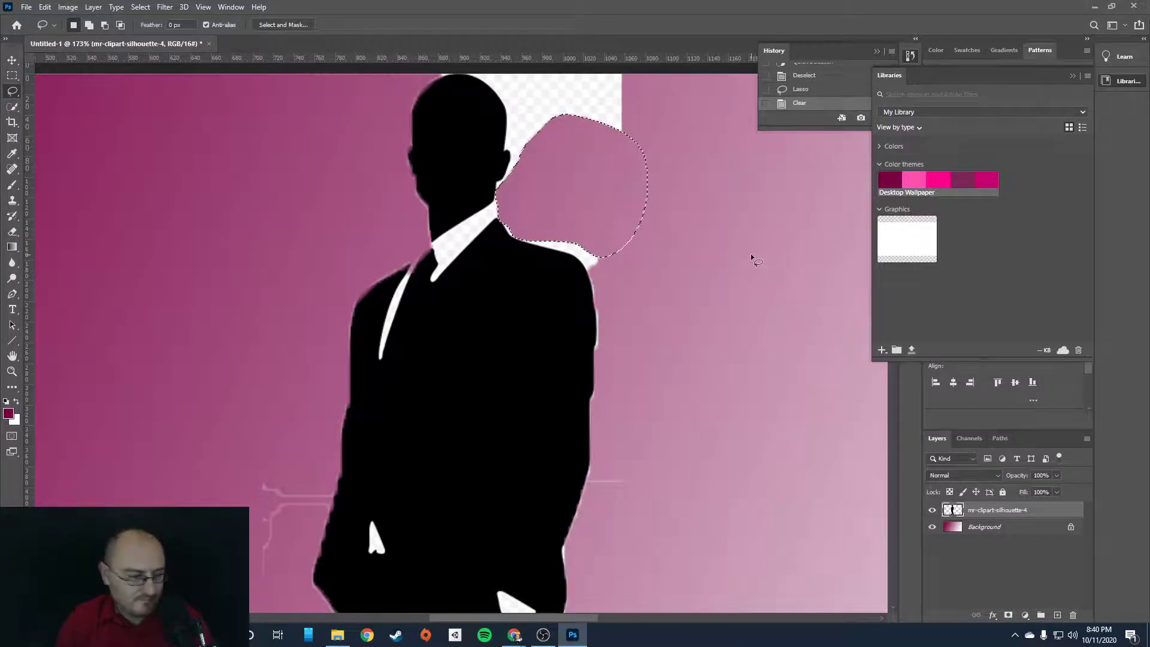
Quick-select and delete the remaining backdrop right of the head and the white sliver above the right shoulder
left_click(12, 106)
mouse_move(510, 117)
left_mouse_down()
mouse_move(598, 99)
mouse_move(557, 113)
mouse_move(514, 175)
mouse_move(522, 162)
mouse_move(523, 180)
mouse_move(525, 165)
left_mouse_up()
key("Delete")
key("ctrl+d")
left_click_drag(604, 264, 532, 225)
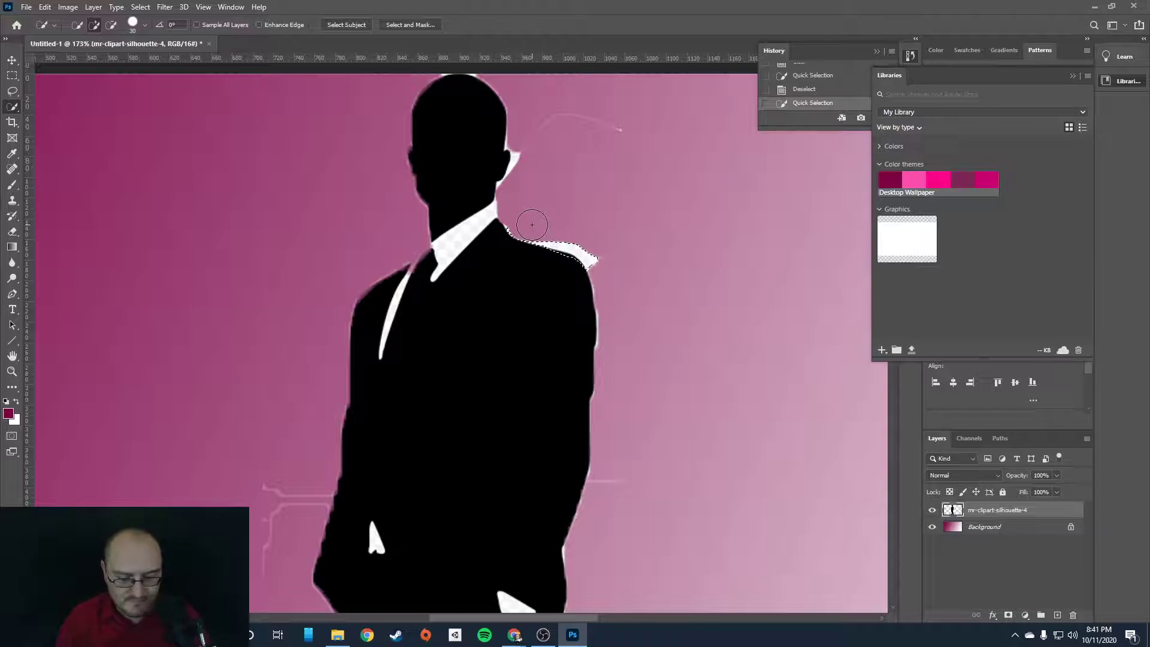
key("Delete")
mouse_move(527, 180)
left_mouse_down()
mouse_move(516, 171)
mouse_move(527, 146)
left_mouse_up()
left_click(523, 172)
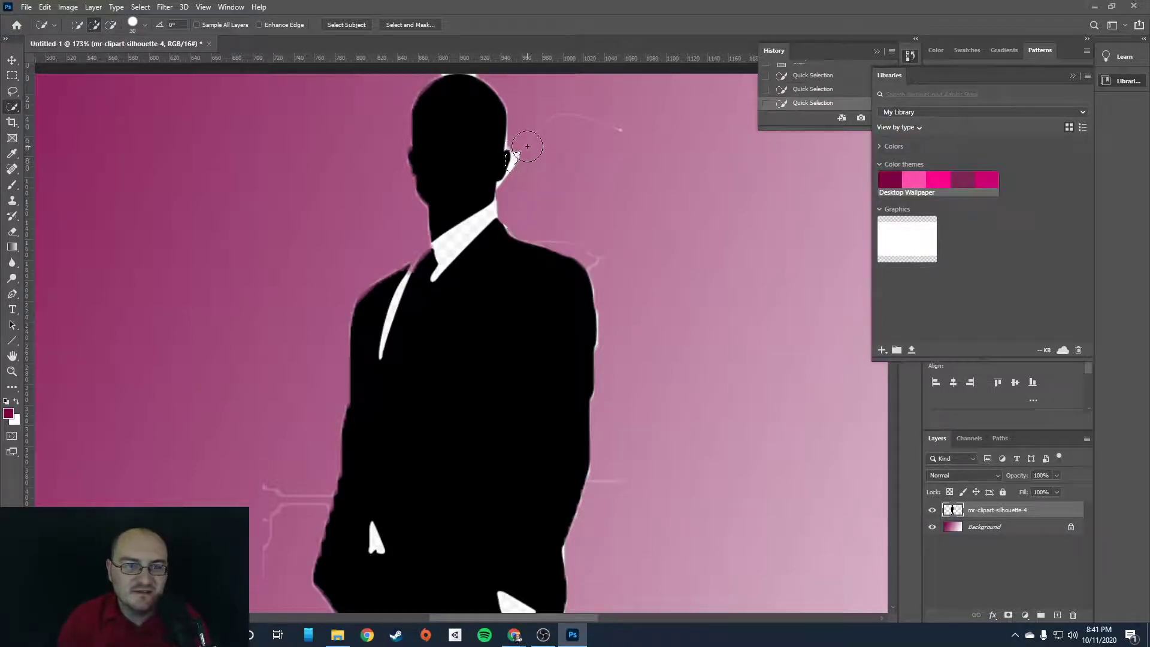
key("ctrl+d")
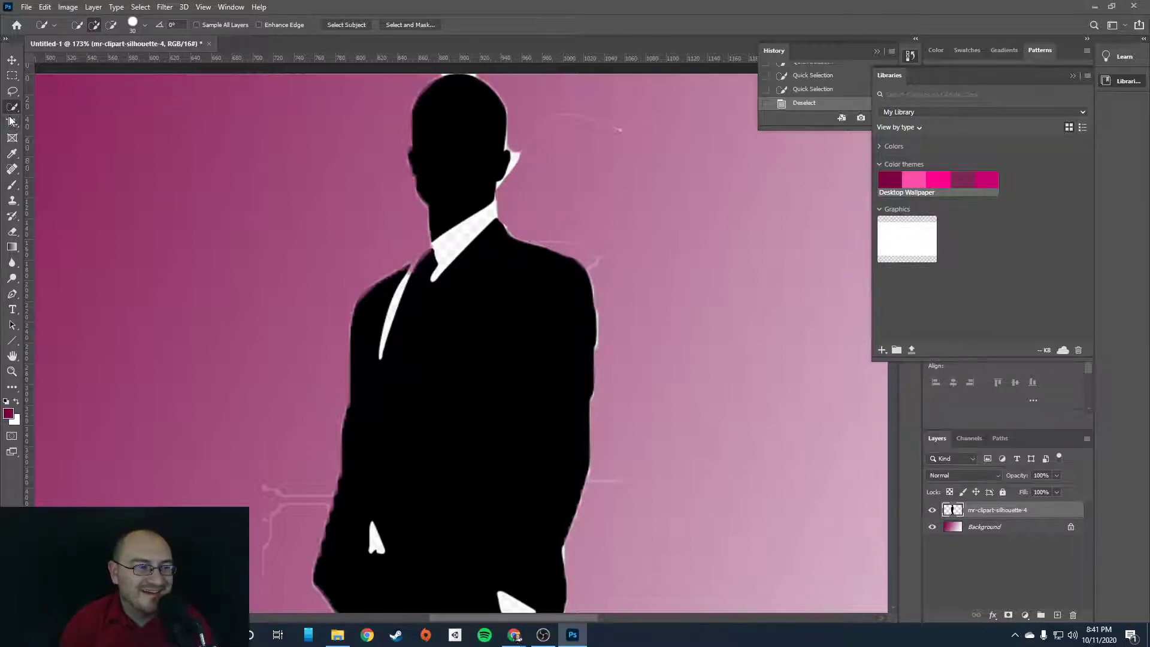
Erase the leftover outlines beside the left arm and the white remnants around the right ear and shoulder with the Eraser tool
scroll(69, 174, "up", 3)
scroll(42, 132, "down", 2)
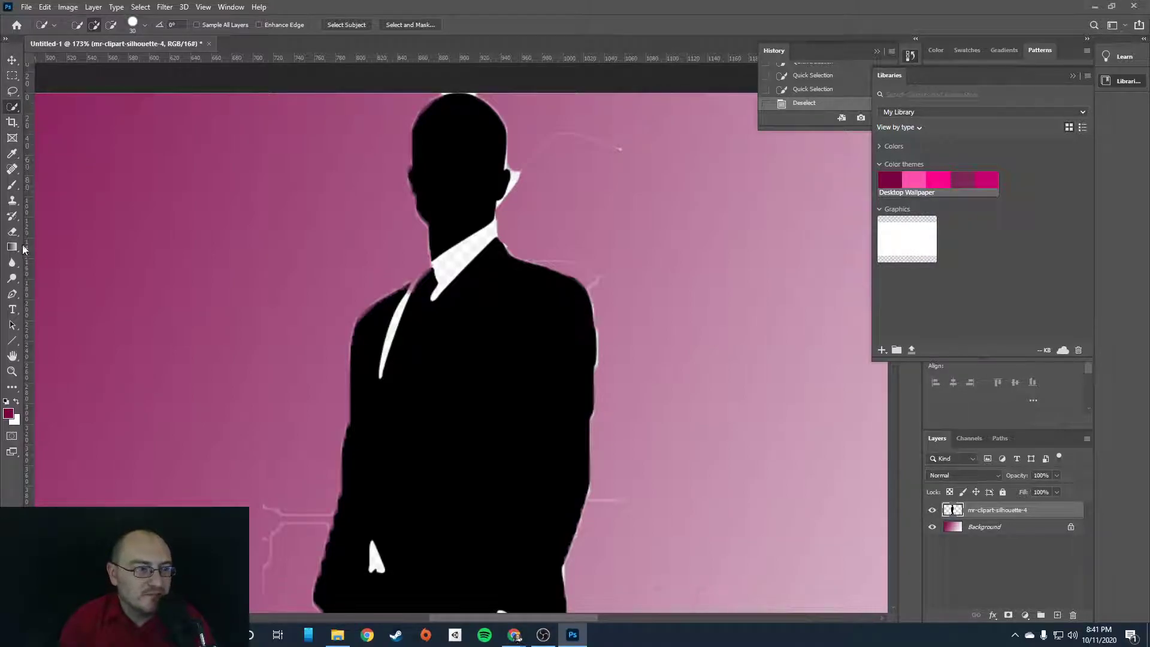
left_click(13, 186)
left_click(12, 231)
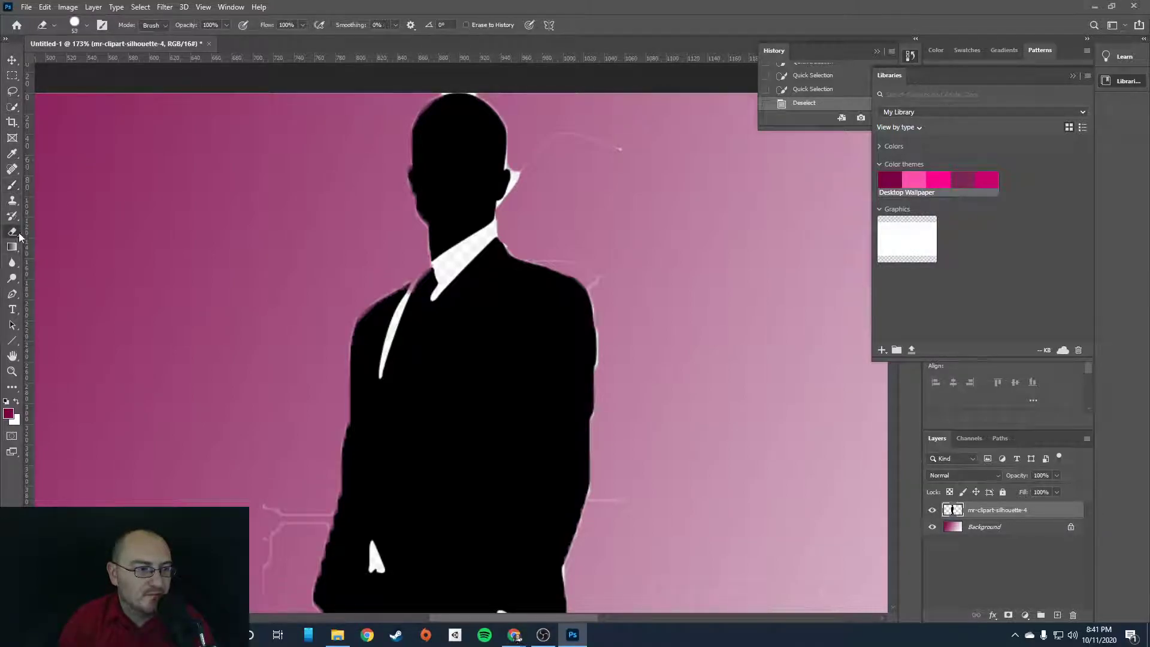
left_click_drag(267, 509, 268, 572)
mouse_move(311, 510)
left_mouse_down()
mouse_move(303, 483)
mouse_move(290, 503)
mouse_move(290, 570)
mouse_move(302, 503)
left_mouse_up()
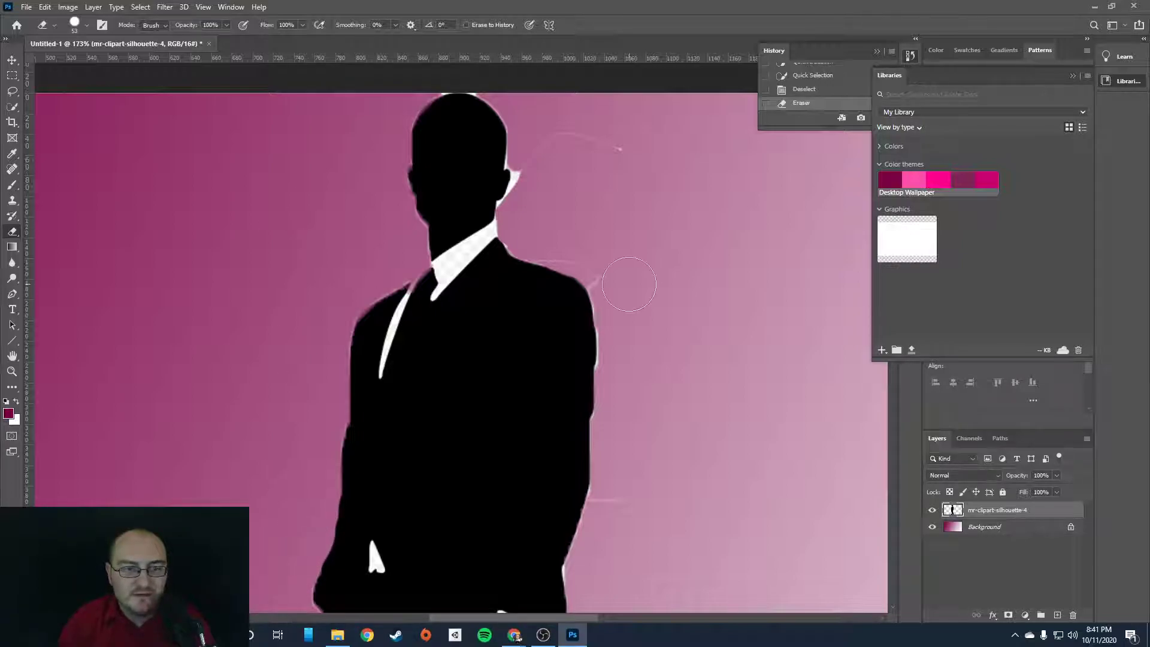
mouse_move(540, 158)
left_mouse_down()
mouse_move(533, 185)
mouse_move(533, 171)
left_mouse_up()
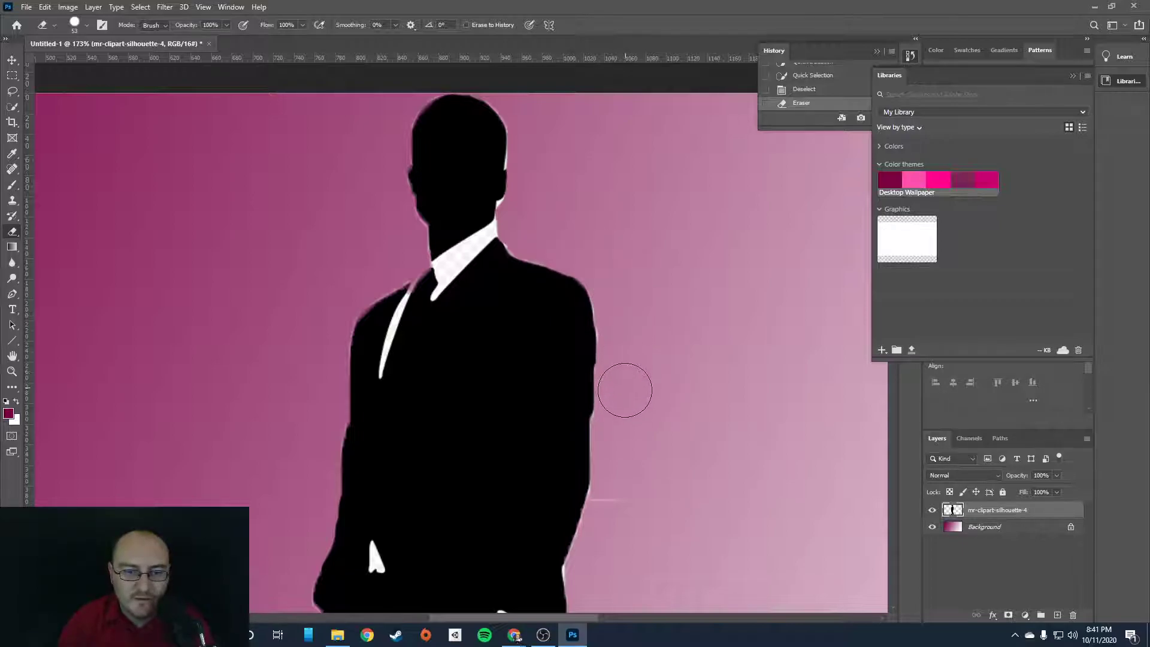
Erase the faint leftover lines right of the silhouette's elbow and thigh
left_click_drag(624, 427, 617, 503)
scroll(640, 359, "down", 2)
scroll(641, 359, "down", 8)
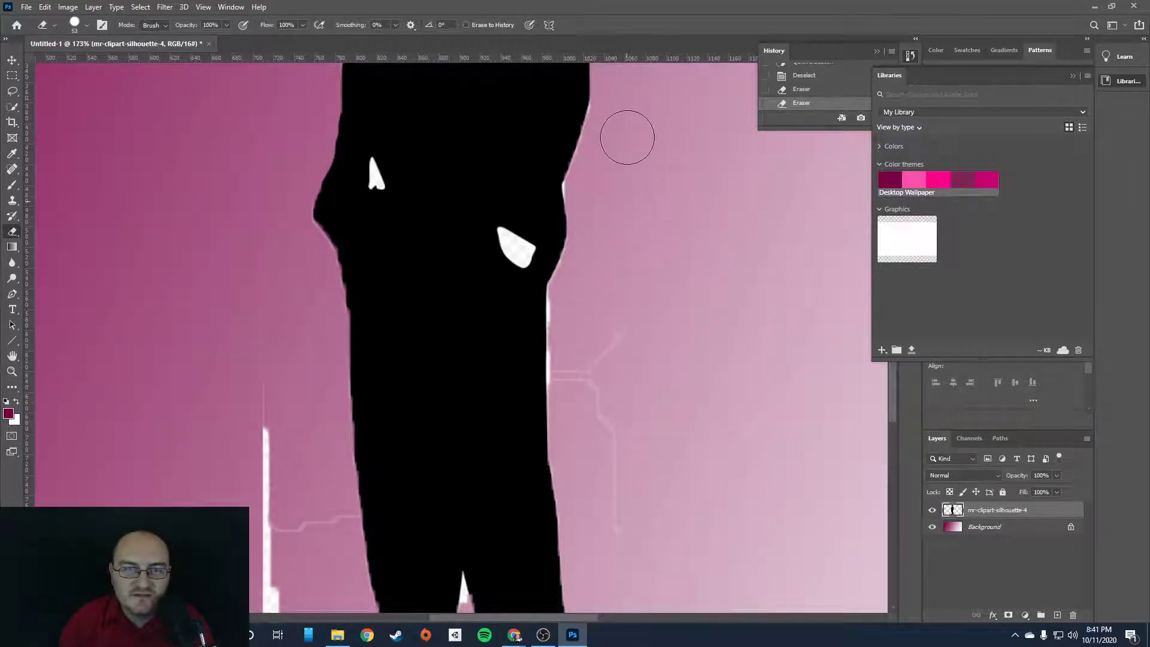
mouse_move(619, 341)
left_mouse_down()
mouse_move(596, 380)
mouse_move(581, 367)
mouse_move(573, 377)
mouse_move(576, 303)
mouse_move(625, 408)
mouse_move(625, 529)
mouse_move(611, 384)
left_mouse_up()
Erase the leftover white strip and faint outlines on both sides of the silhouette's legs
scroll(622, 390, "down", 7)
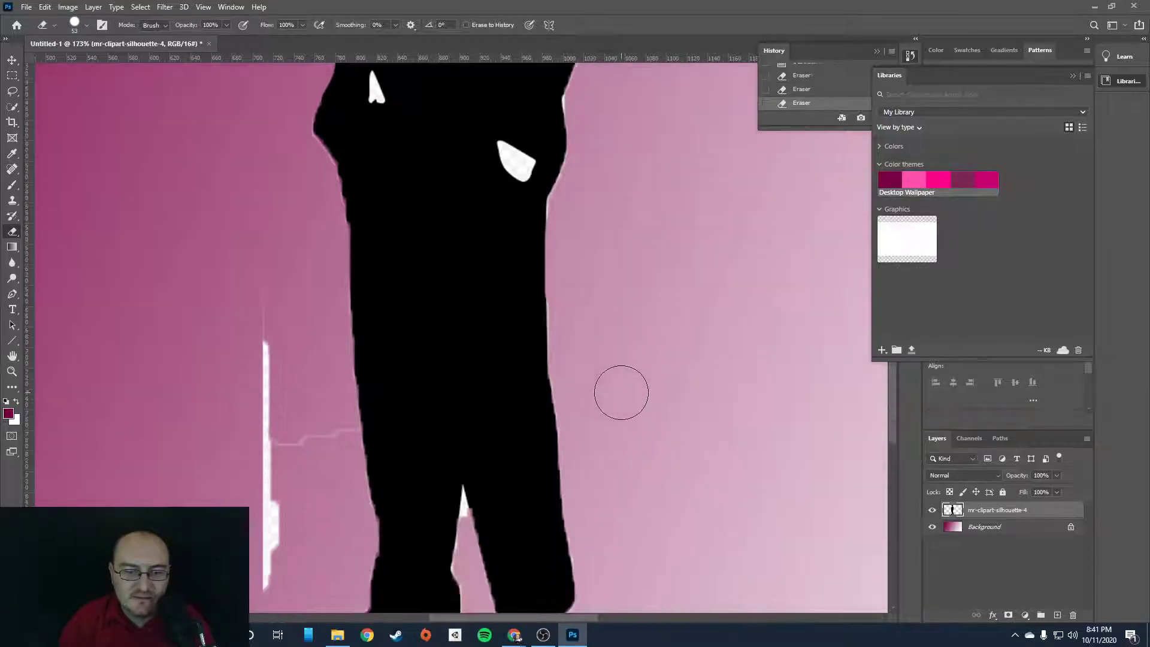
scroll(621, 392, "down", 3)
left_click_drag(269, 273, 279, 174)
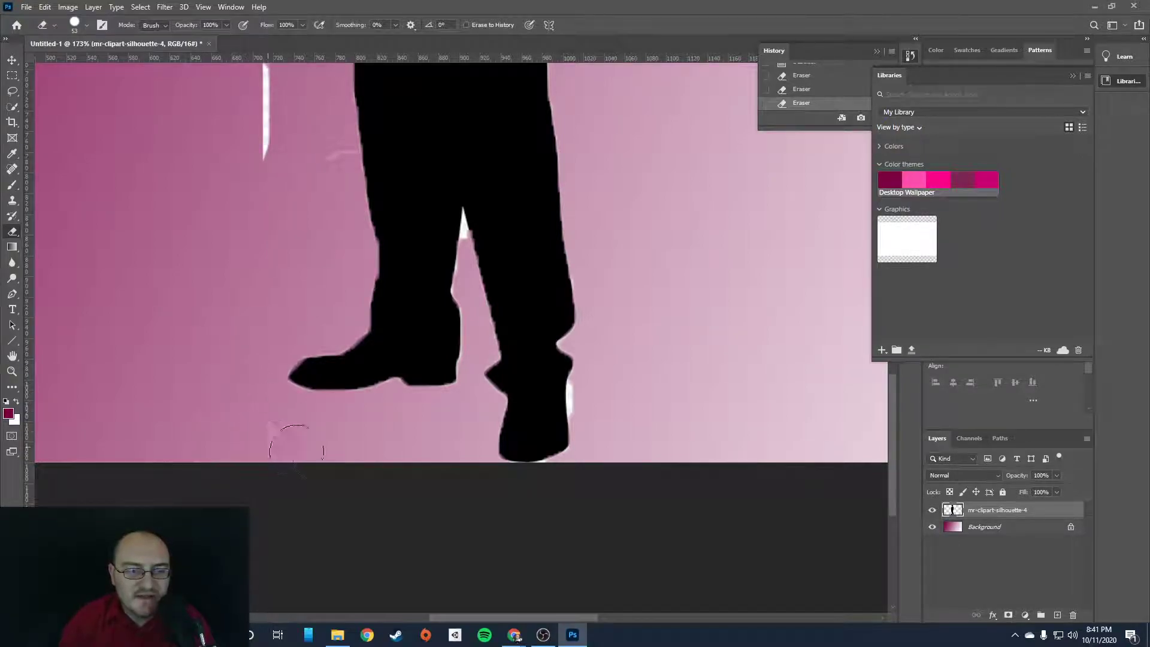
scroll(231, 236, "up", 5)
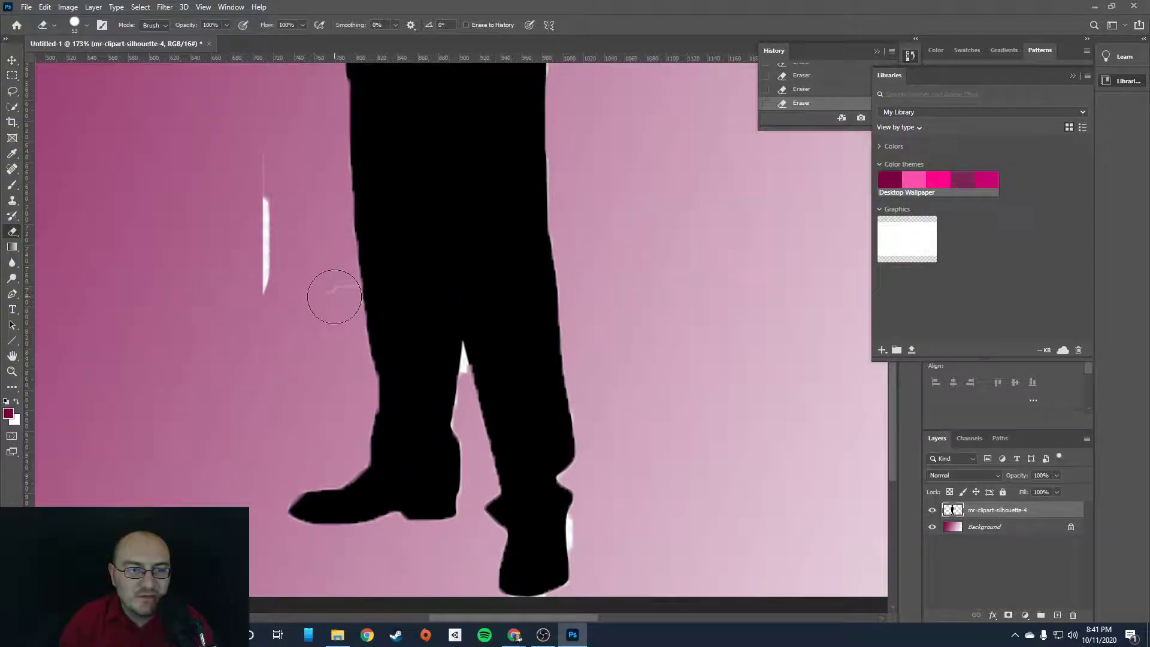
left_click_drag(264, 267, 281, 96)
scroll(281, 264, "up", 2)
scroll(281, 264, "up", 9)
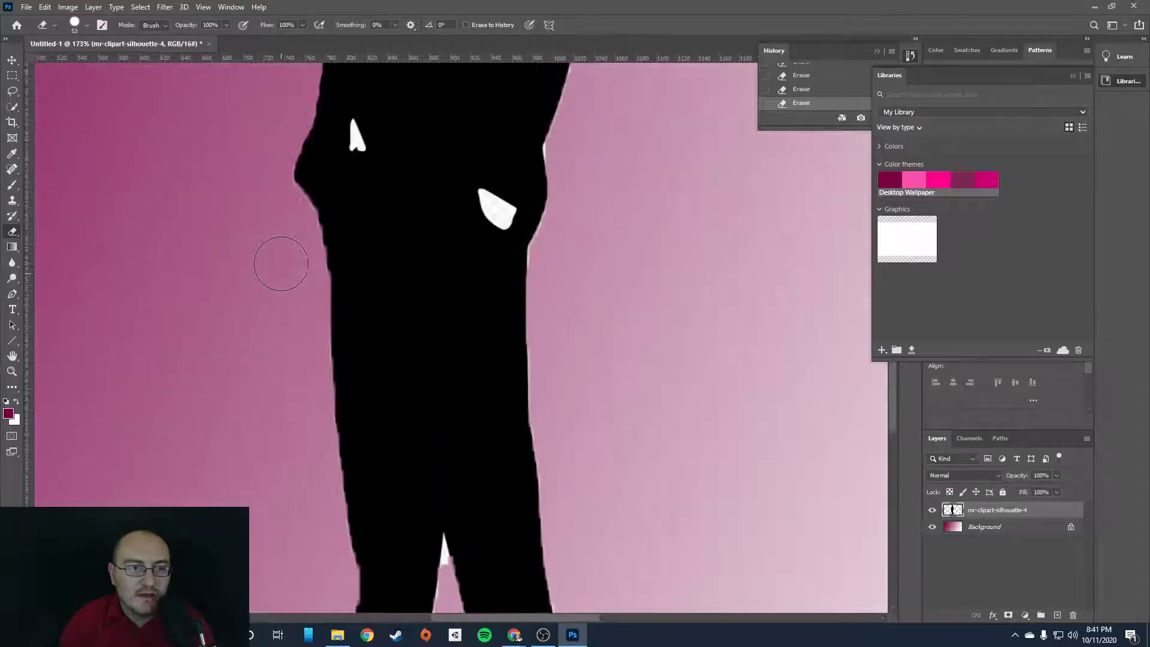
scroll(240, 191, "up", 1)
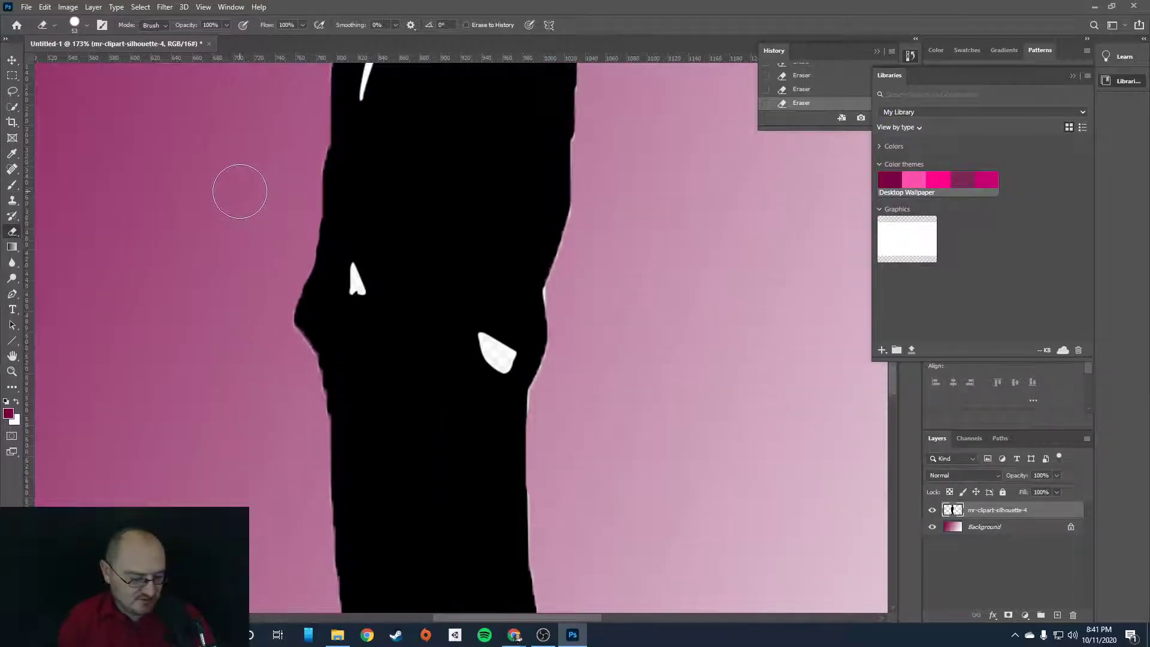
Move the silhouette right of the canvas centre so its shoes rest on the lower edge
scroll(239, 187, "down", 5)
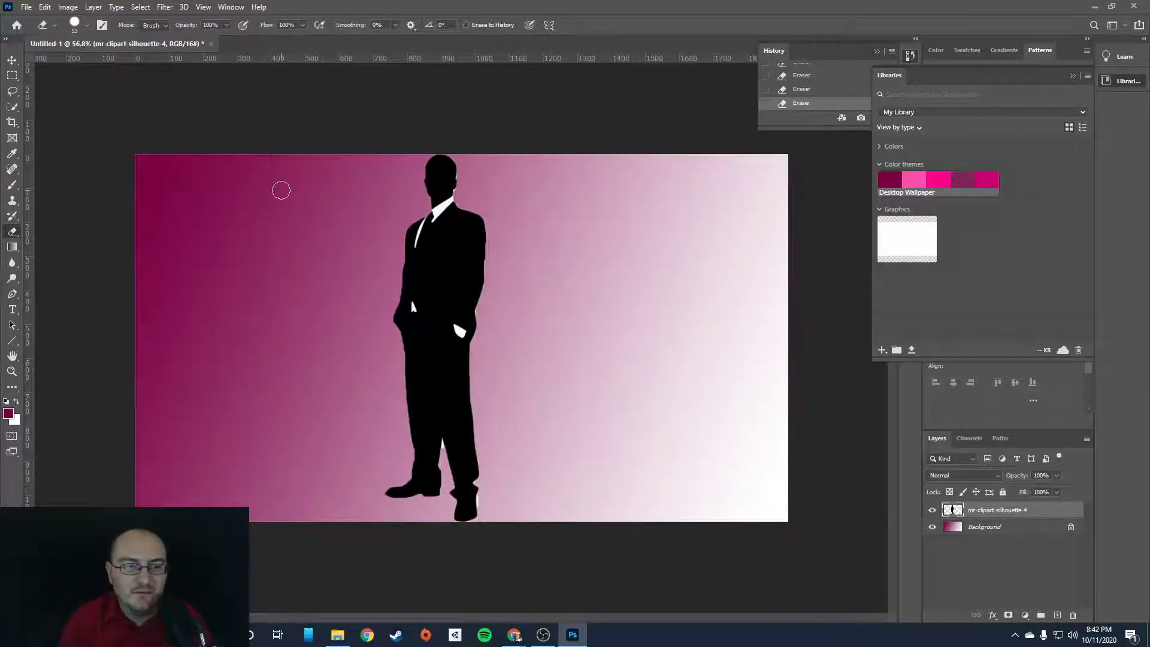
left_click(12, 60)
left_click_drag(440, 274, 545, 296)
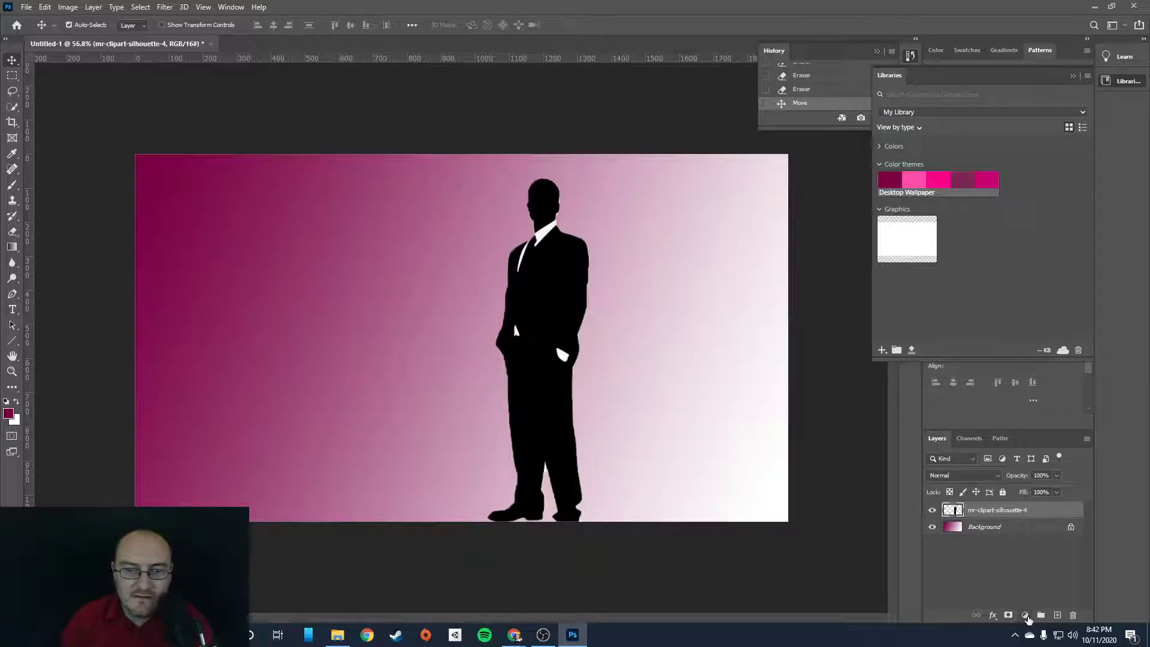
left_click(1026, 615)
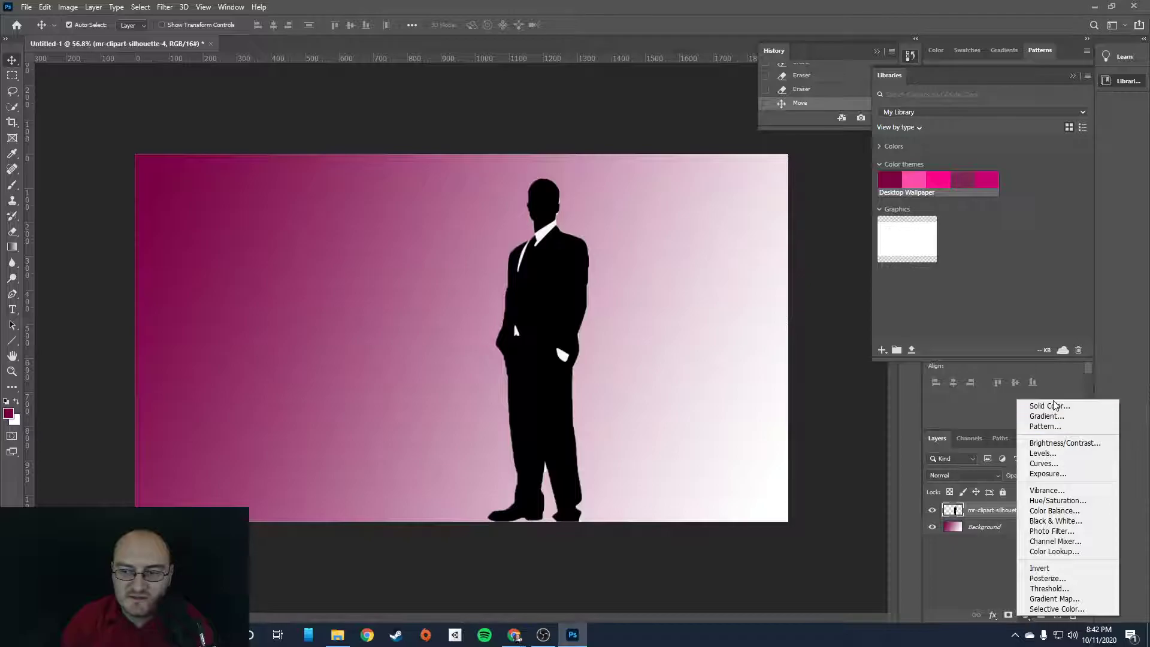
left_click(517, 115)
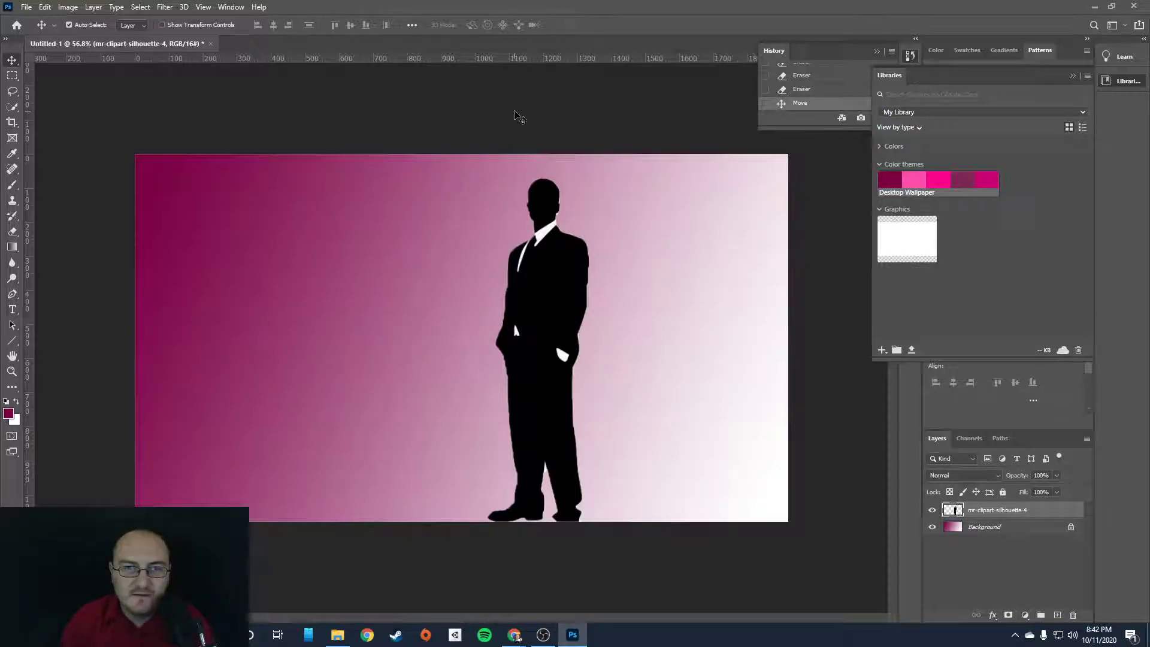
left_click(13, 107)
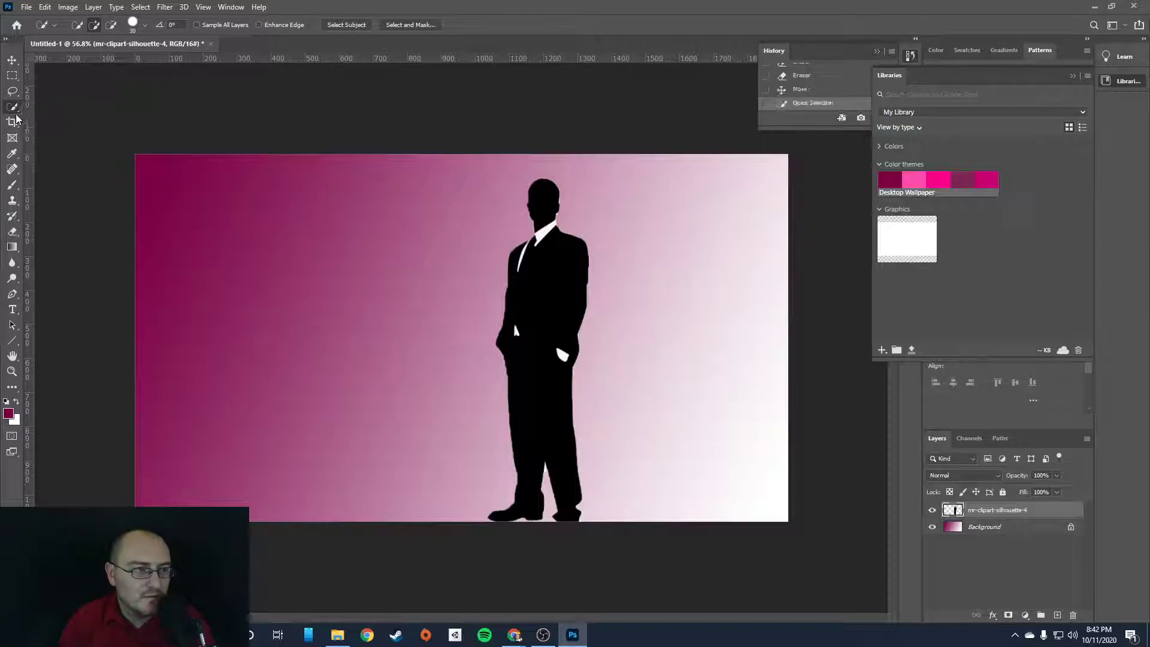
left_click(14, 156)
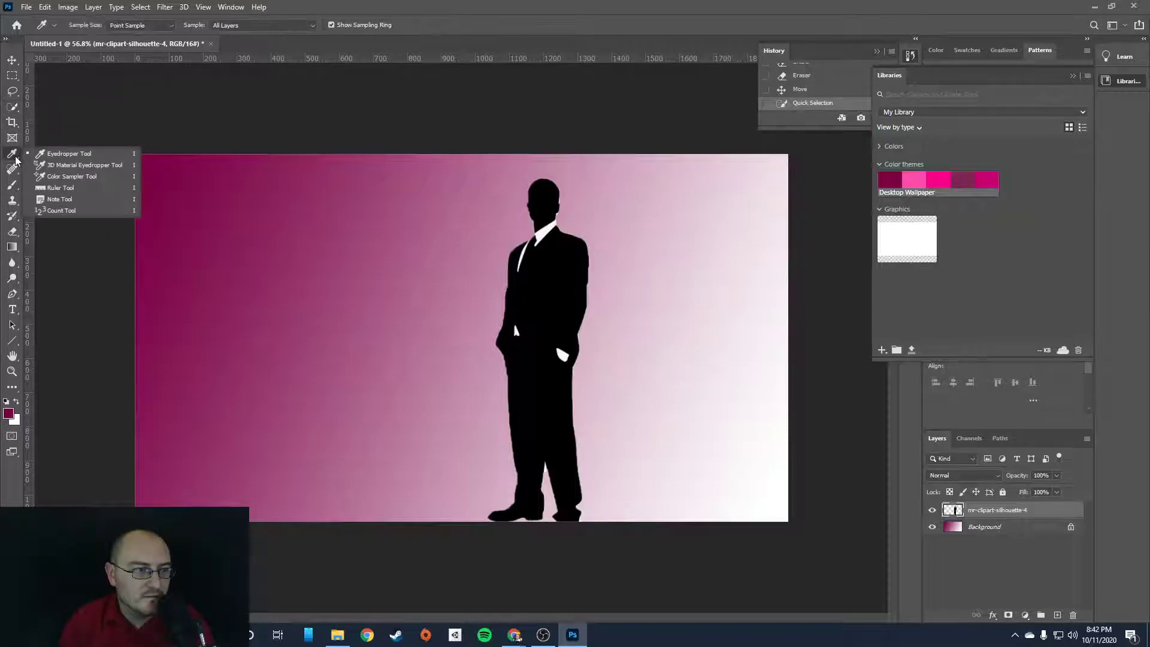
Set the foreground to the fourth Desktop Wallpaper theme colour and try recolouring the jacket with the Color Replacement tool
left_click(12, 186)
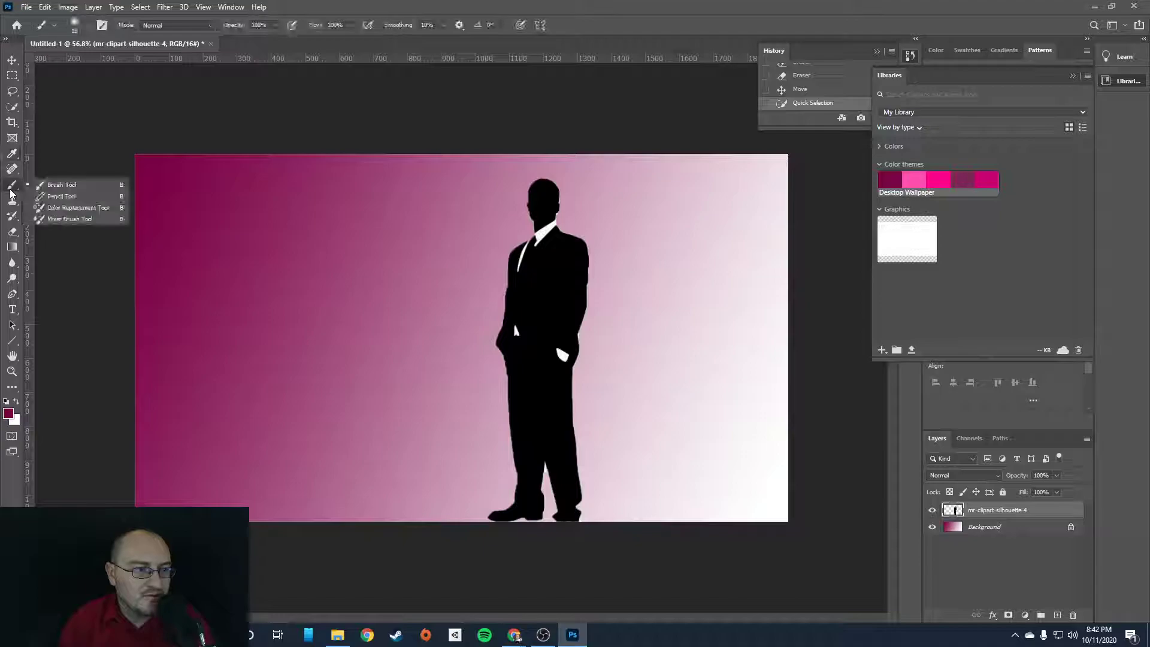
left_click(66, 209)
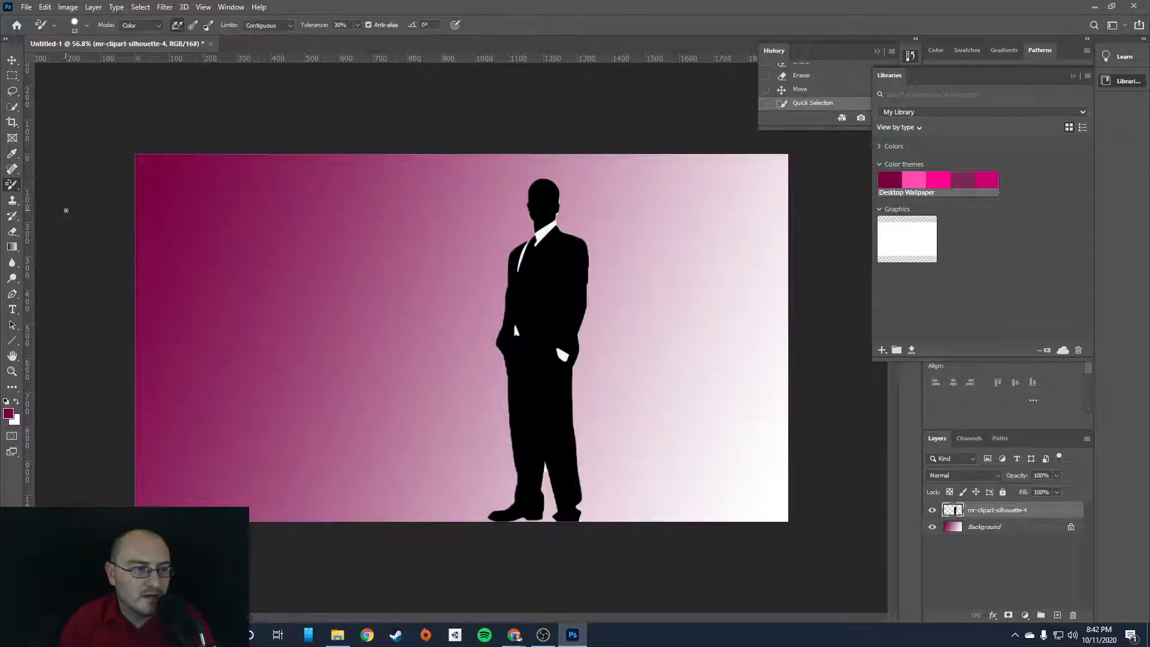
left_click(965, 186)
left_click(543, 292)
left_click(552, 272)
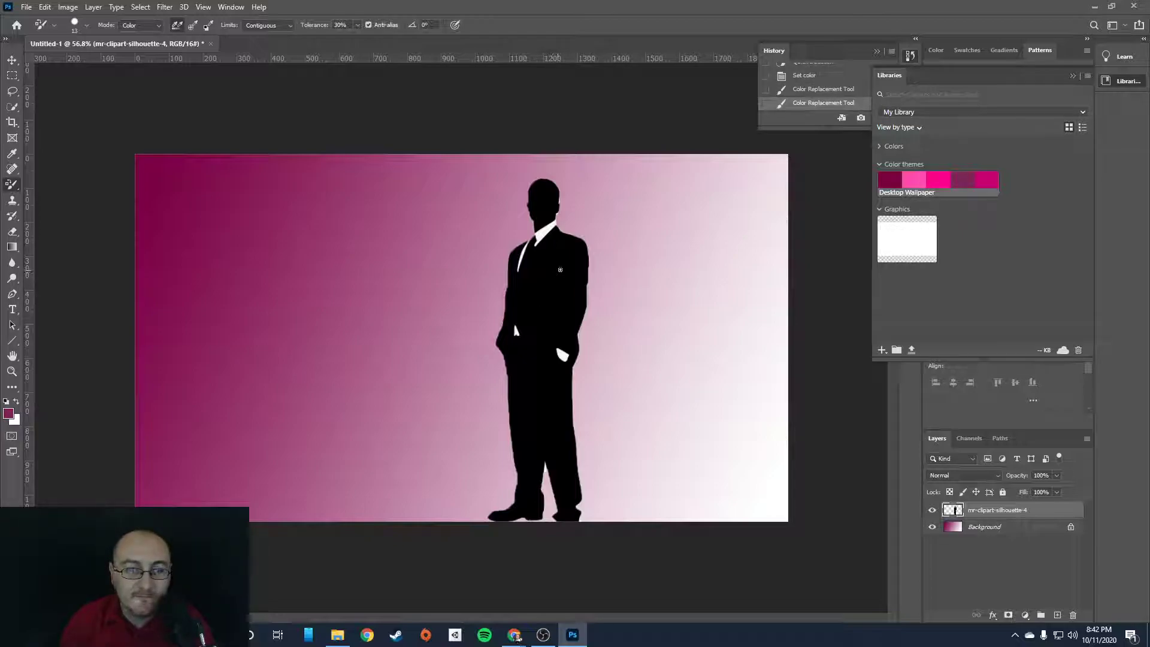
Enlarge the Color Replacement brush to 70 px and try painting over the jacket again
left_click(86, 23)
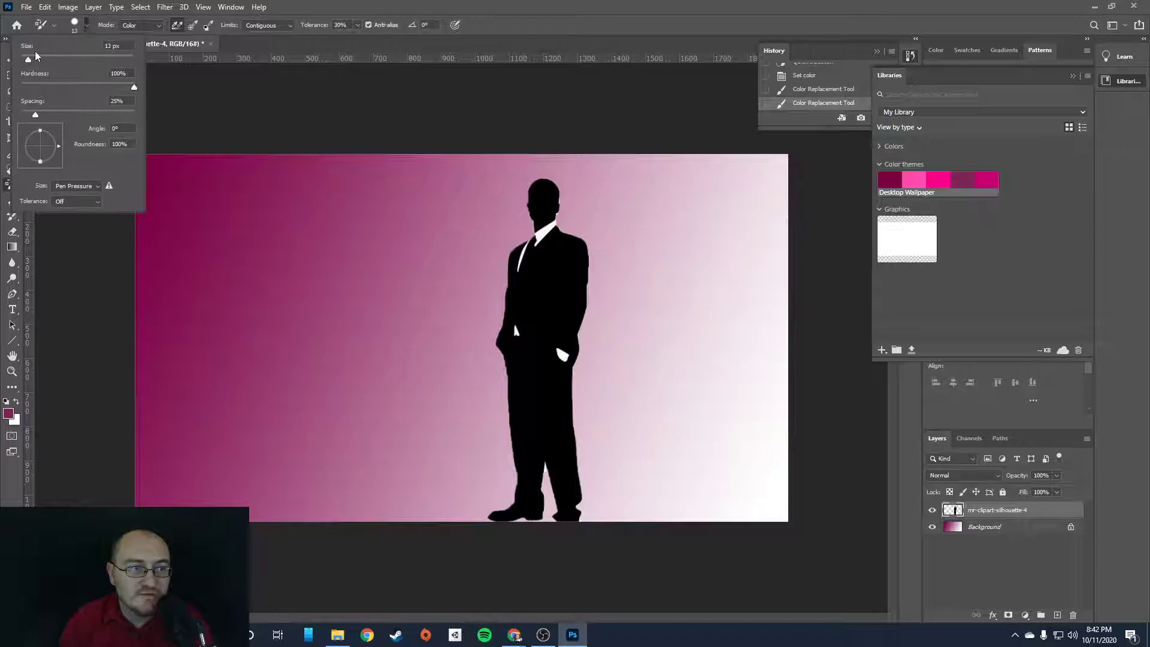
left_click(542, 286)
left_click_drag(545, 283, 566, 271)
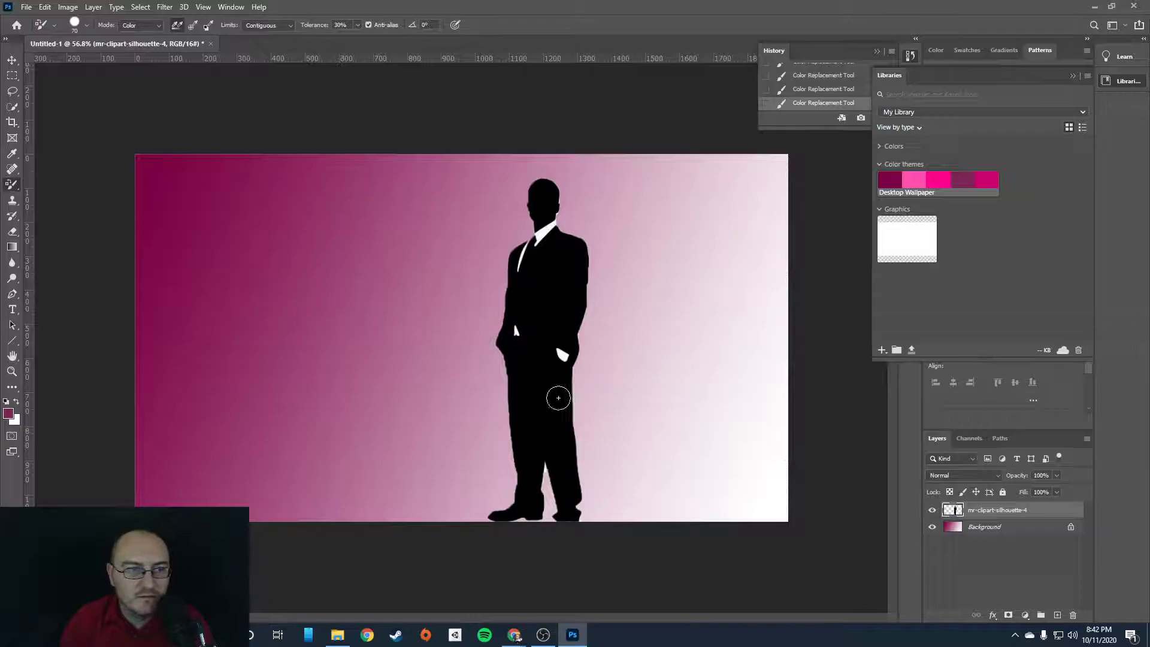
Add a solid color fill layer in #7a2654 above the silhouette layer
left_click(992, 616)
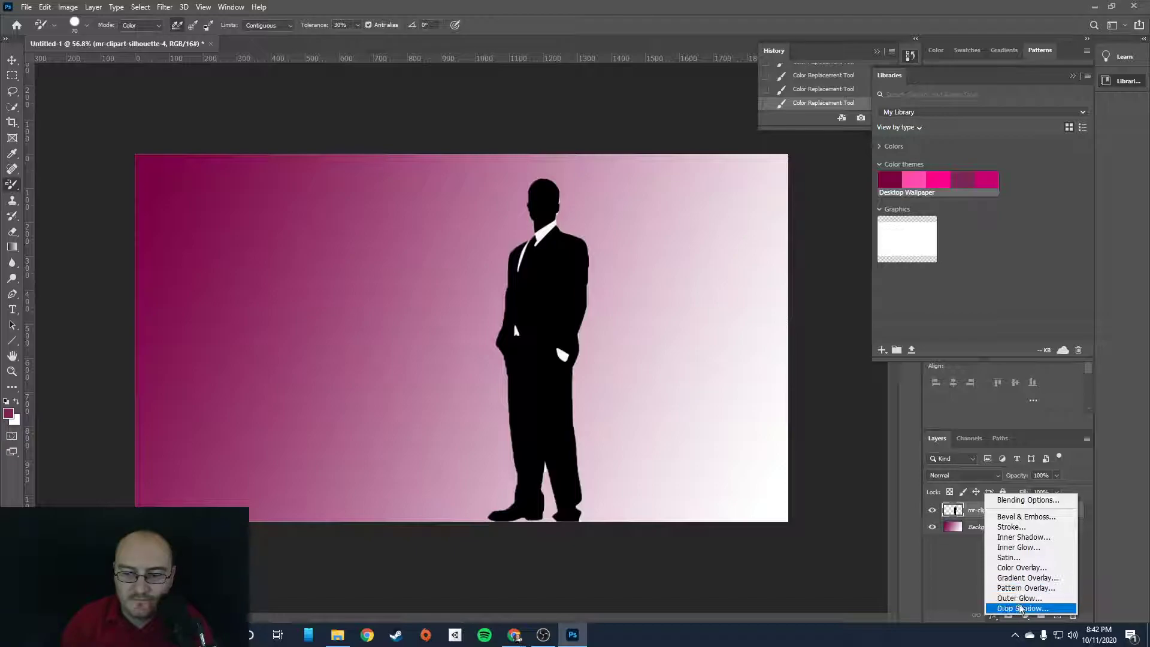
left_click(958, 573)
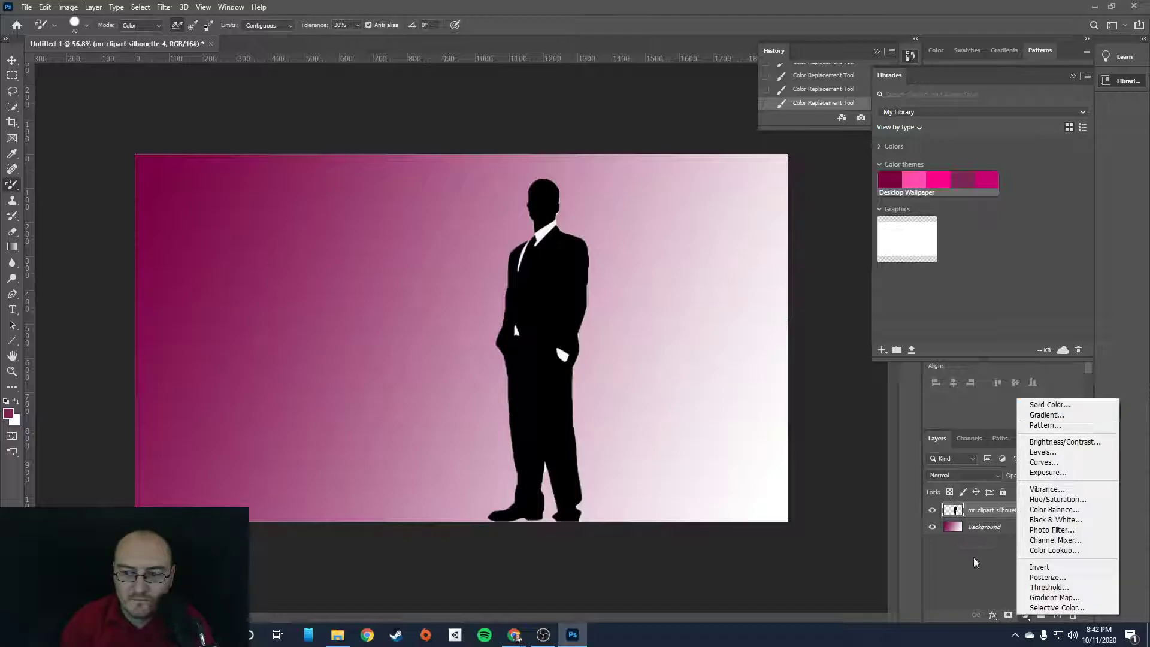
left_click(1050, 405)
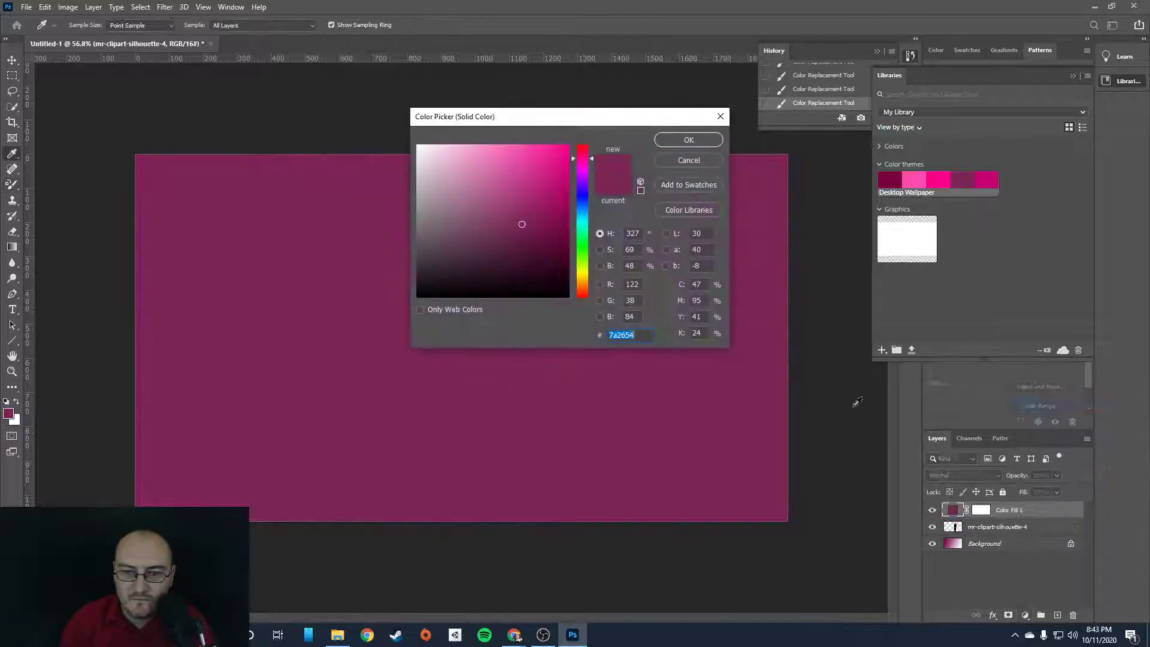
left_click_drag(544, 118, 248, 99)
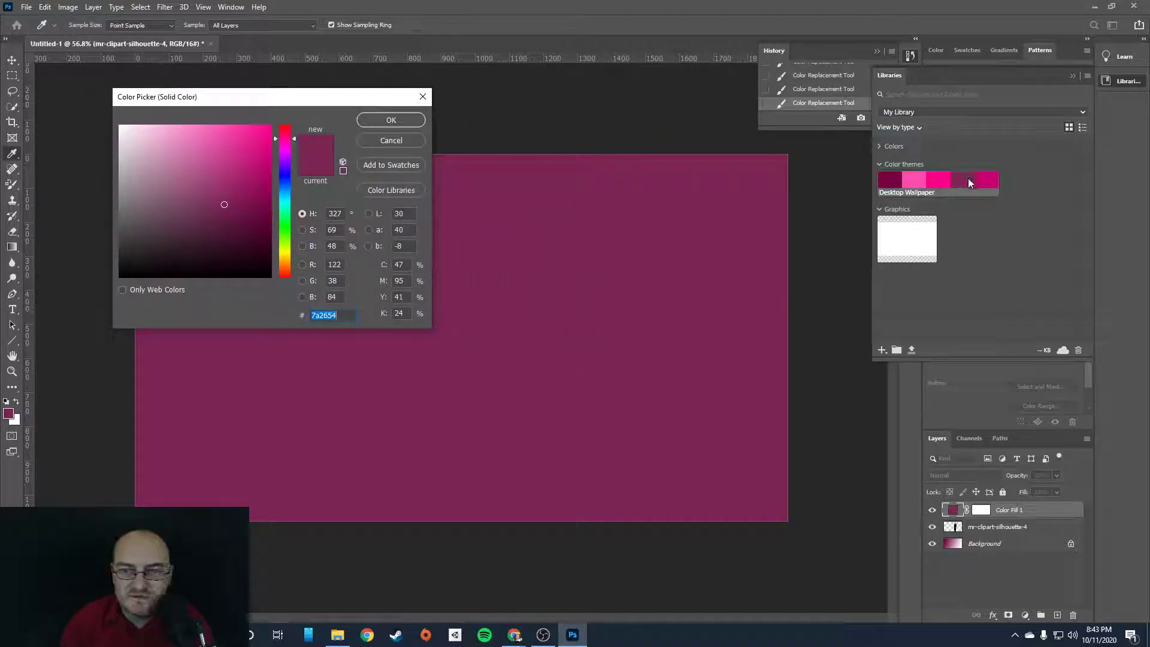
left_click(393, 120)
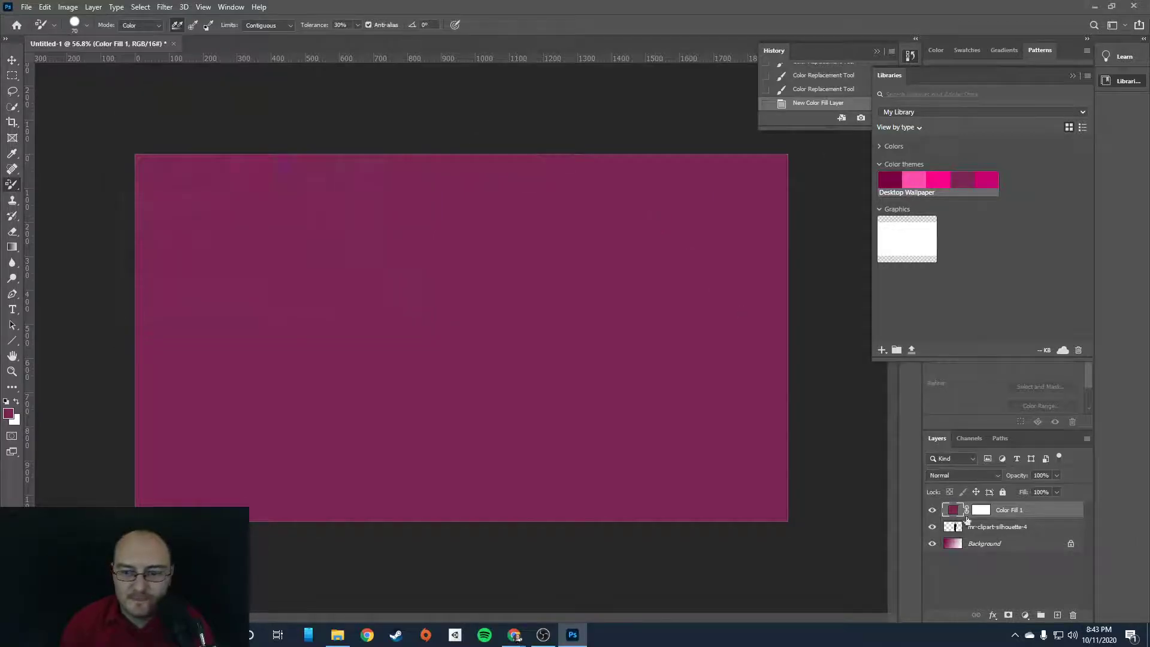
Erase a curved band down the left part of the fill layer's mask with a 161 px hard round Eraser
left_click(982, 510)
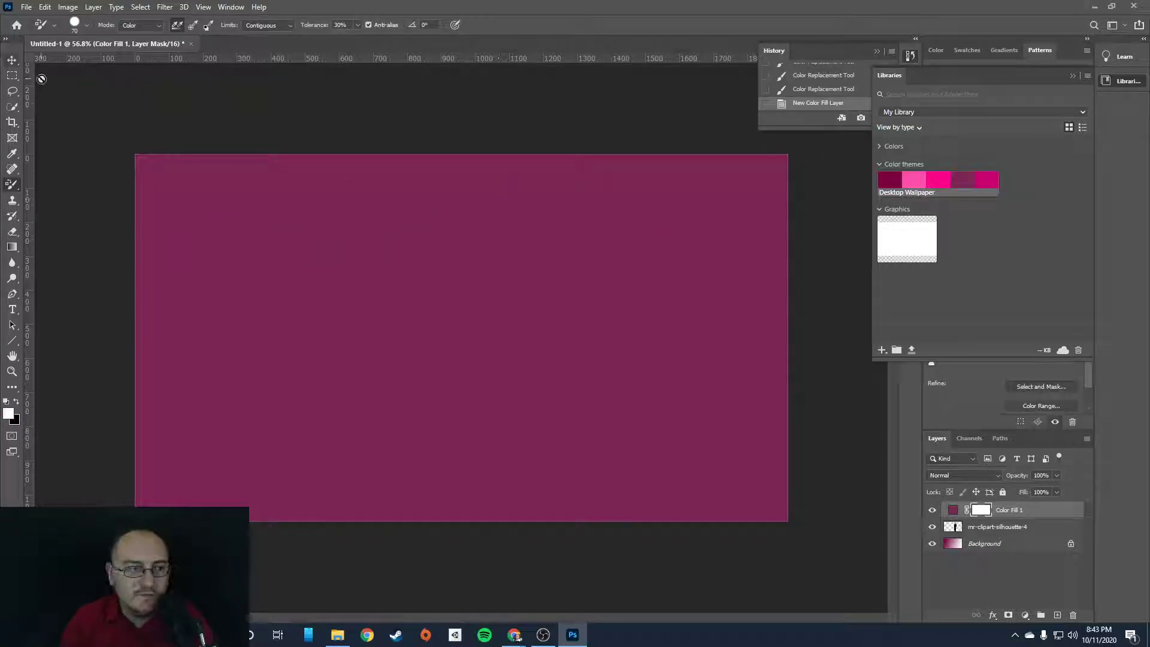
left_click(13, 233)
left_click(87, 25)
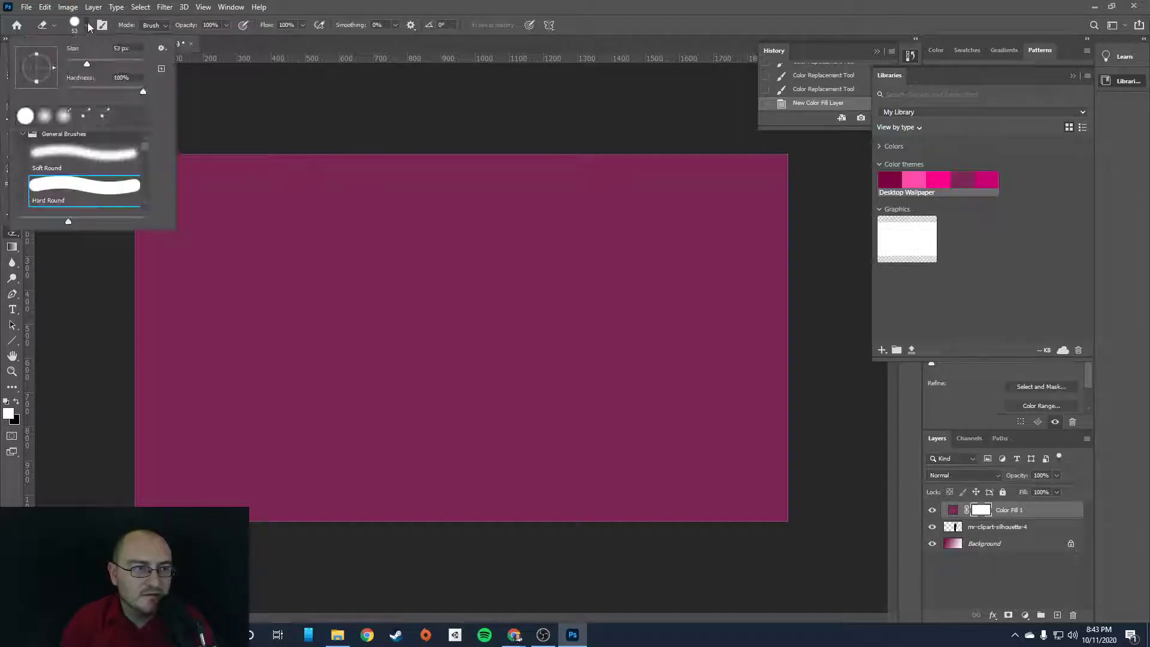
scroll(66, 180, "down", 1)
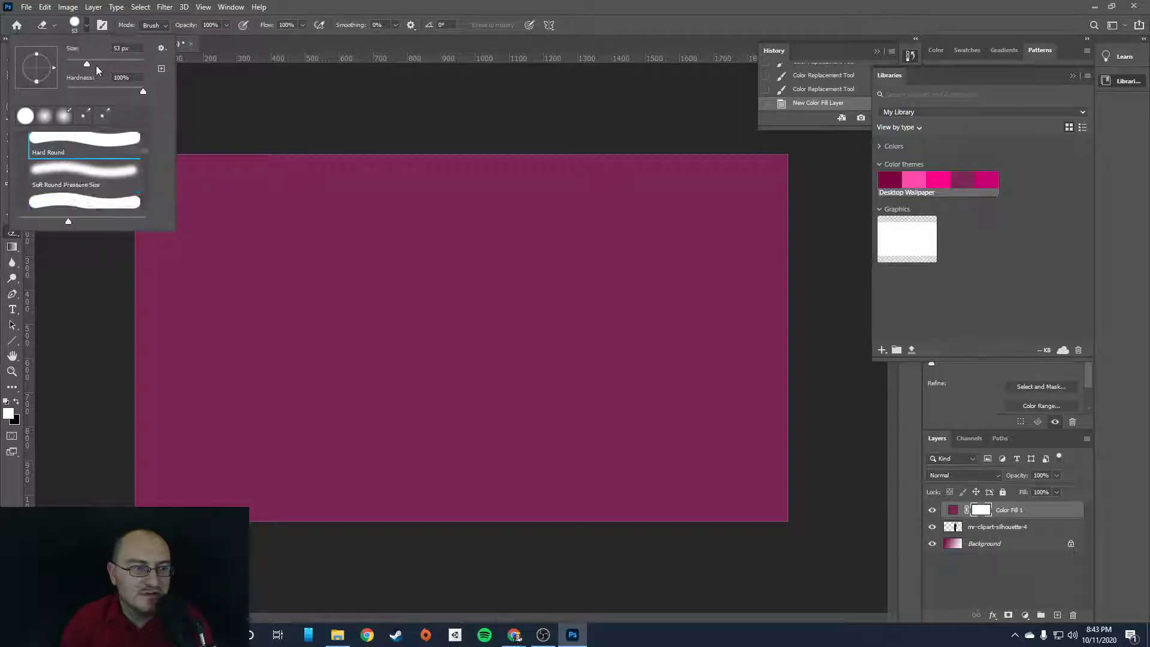
mouse_move(443, 165)
left_mouse_down()
mouse_move(411, 172)
mouse_move(294, 407)
left_mouse_up()
left_click_drag(362, 180, 231, 396)
left_click_drag(228, 455, 255, 520)
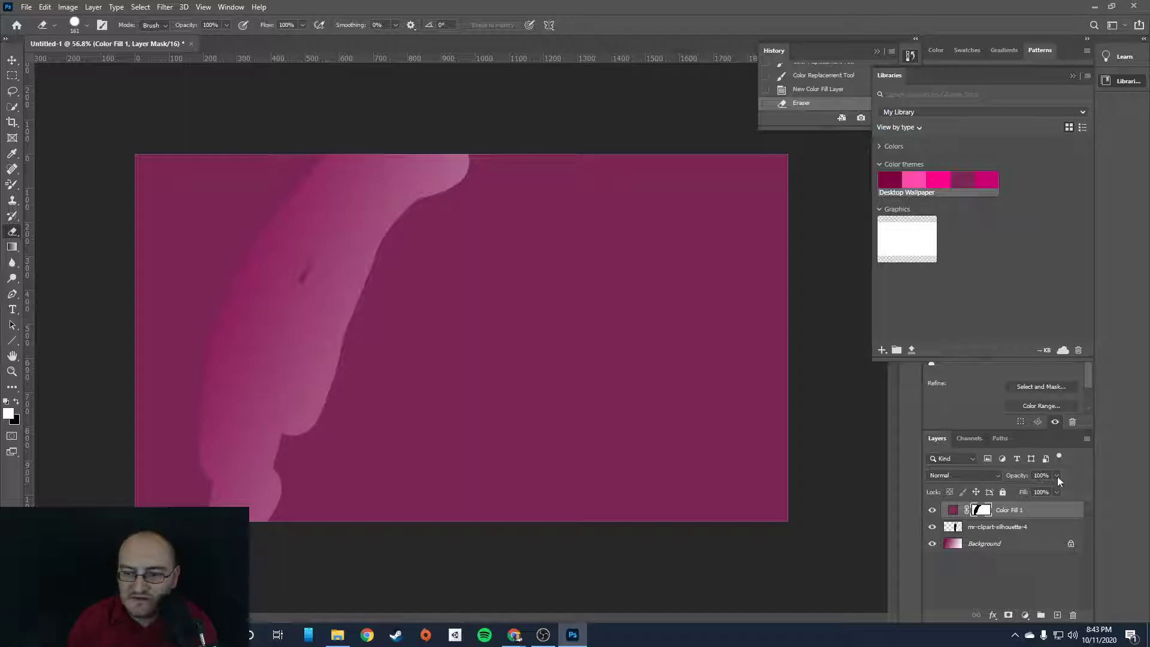
Lower the fill layer's opacity to 60% and erase its mask over the background around the silhouette
left_click_drag(1040, 491, 1035, 491)
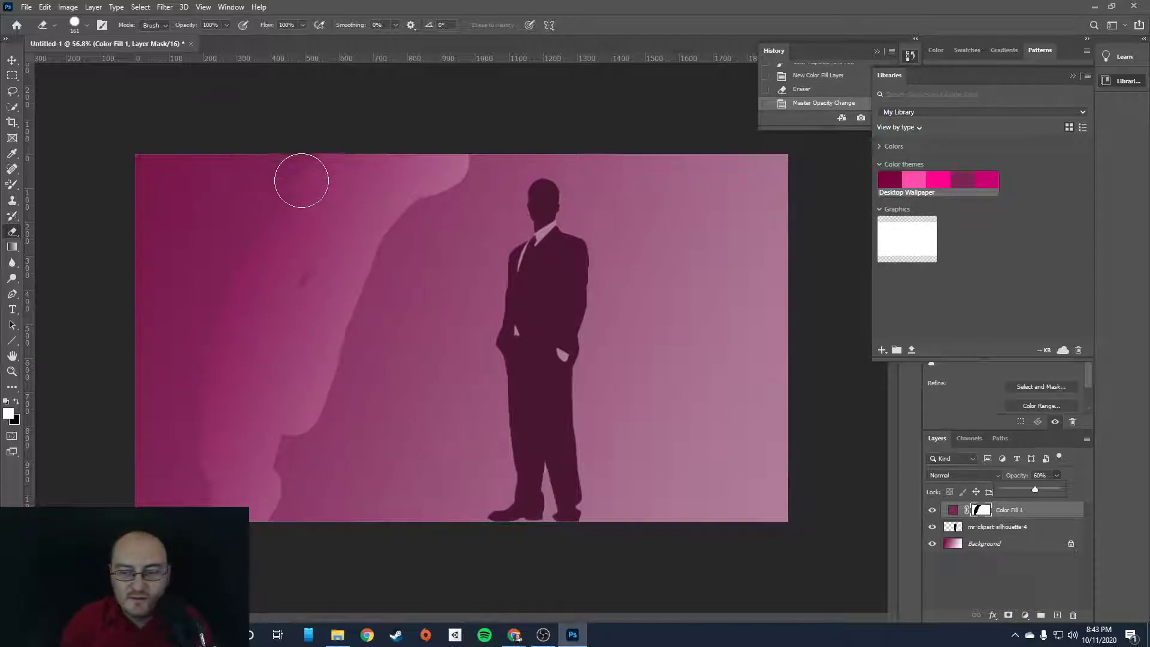
mouse_move(103, 313)
left_mouse_down()
mouse_move(142, 158)
mouse_move(179, 285)
mouse_move(115, 478)
left_mouse_up()
mouse_move(252, 480)
left_mouse_down()
mouse_move(307, 445)
mouse_move(310, 502)
mouse_move(366, 482)
mouse_move(374, 518)
mouse_move(453, 497)
mouse_move(437, 401)
mouse_move(468, 454)
mouse_move(448, 429)
mouse_move(447, 327)
mouse_move(500, 153)
mouse_move(409, 261)
mouse_move(376, 426)
mouse_move(444, 240)
left_mouse_up()
mouse_move(364, 473)
left_mouse_down()
mouse_move(366, 324)
mouse_move(308, 440)
mouse_move(297, 280)
left_mouse_up()
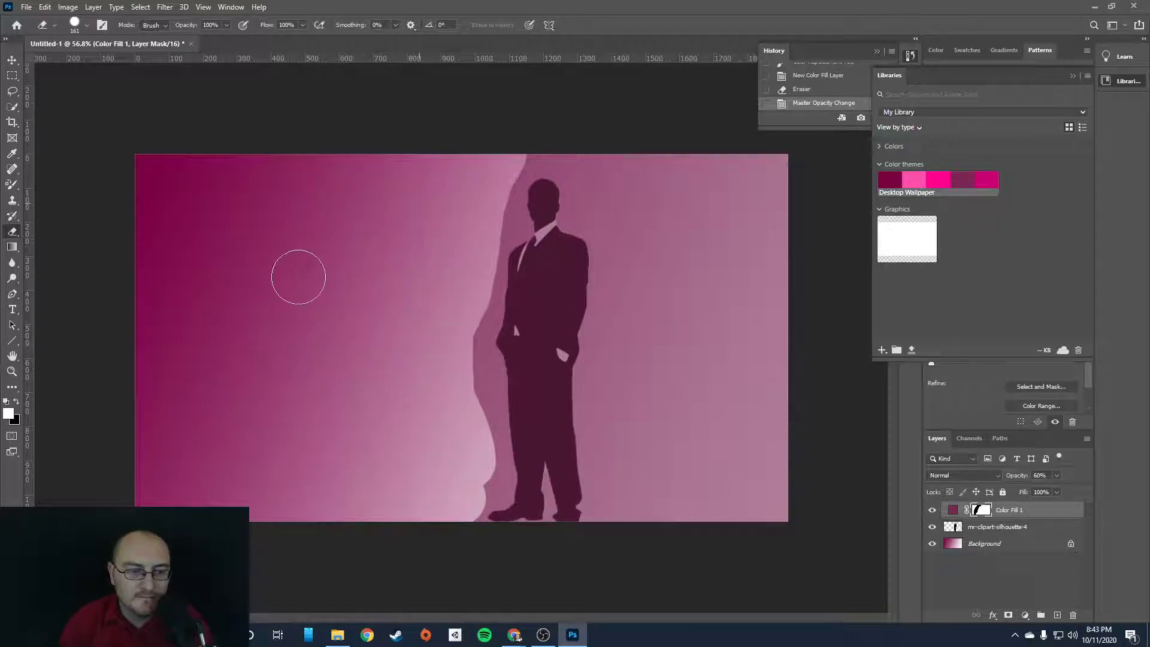
mouse_move(539, 142)
left_mouse_down()
mouse_move(585, 168)
mouse_move(619, 250)
mouse_move(607, 400)
mouse_move(623, 516)
mouse_move(785, 511)
mouse_move(653, 479)
mouse_move(660, 279)
mouse_move(645, 193)
mouse_move(608, 152)
mouse_move(664, 173)
mouse_move(782, 174)
mouse_move(696, 218)
mouse_move(695, 465)
mouse_move(793, 475)
mouse_move(716, 456)
mouse_move(802, 418)
mouse_move(783, 365)
mouse_move(818, 334)
mouse_move(773, 311)
mouse_move(779, 286)
mouse_move(731, 240)
mouse_move(769, 216)
left_mouse_up()
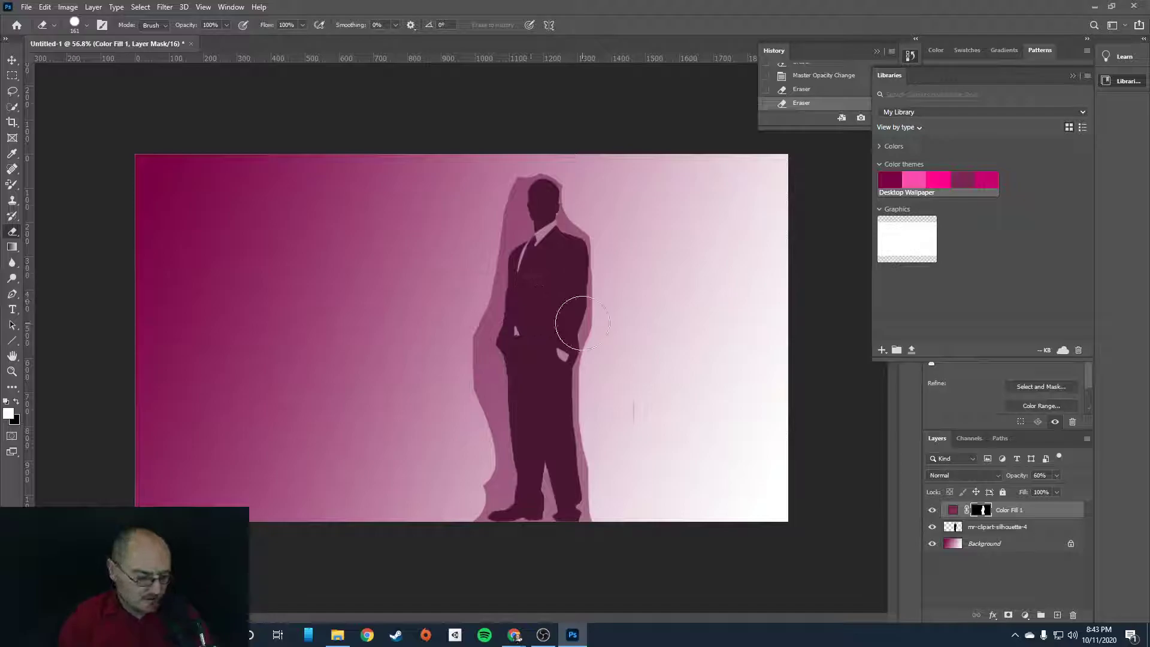
Erase the surplus overlay on the mask along the left hip, left leg and shoe
scroll(521, 362, "up", 5)
mouse_move(480, 360)
left_mouse_down()
mouse_move(380, 174)
mouse_move(392, 198)
mouse_move(364, 320)
mouse_move(395, 375)
mouse_move(405, 439)
left_mouse_up()
scroll(386, 359, "down", 10)
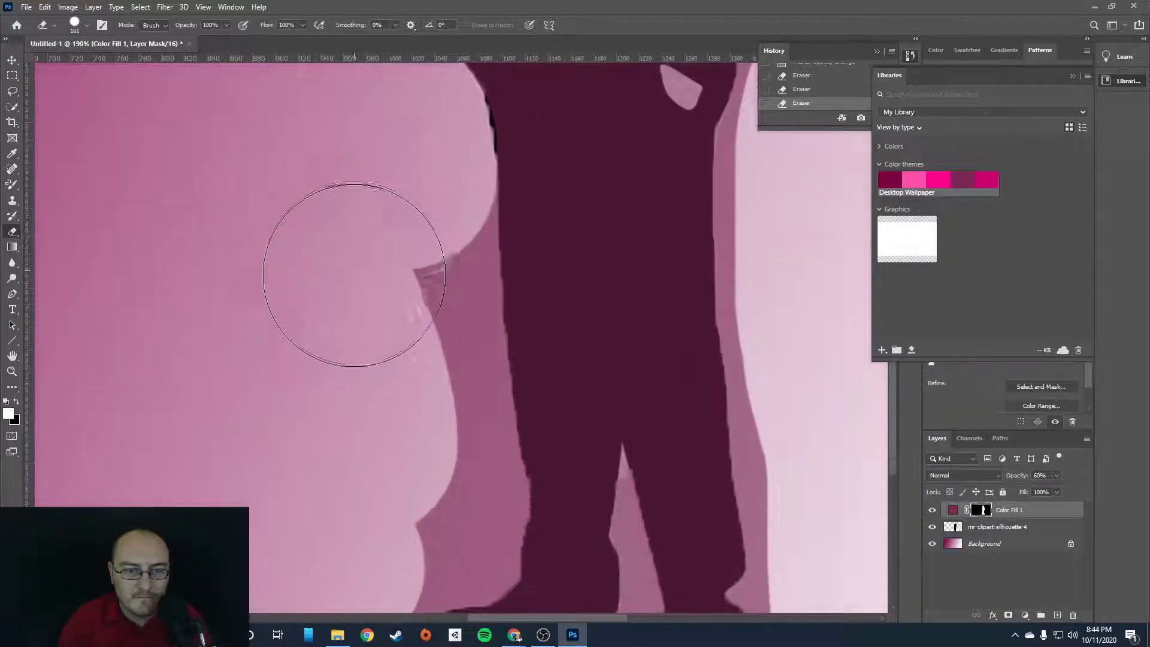
mouse_move(351, 209)
left_mouse_down()
mouse_move(399, 152)
mouse_move(435, 424)
mouse_move(378, 437)
mouse_move(344, 483)
left_mouse_up()
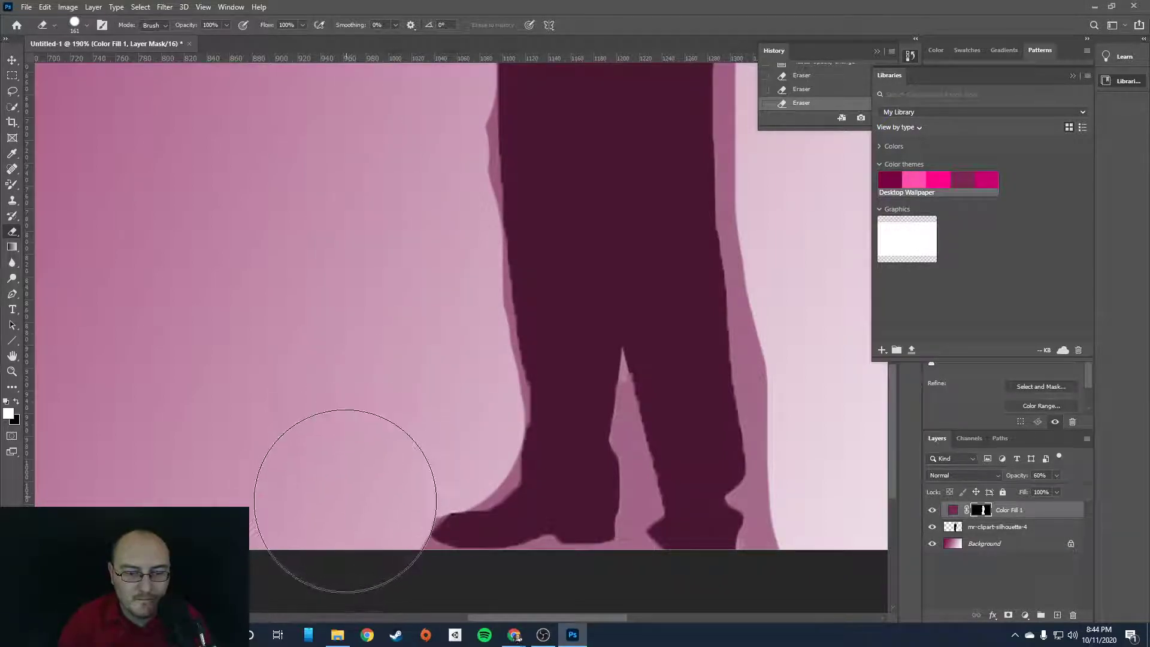
Erase the surplus overlay on the mask beside the left arm, around the head and above the right shoulder
scroll(396, 212, "up", 1)
scroll(397, 212, "up", 10)
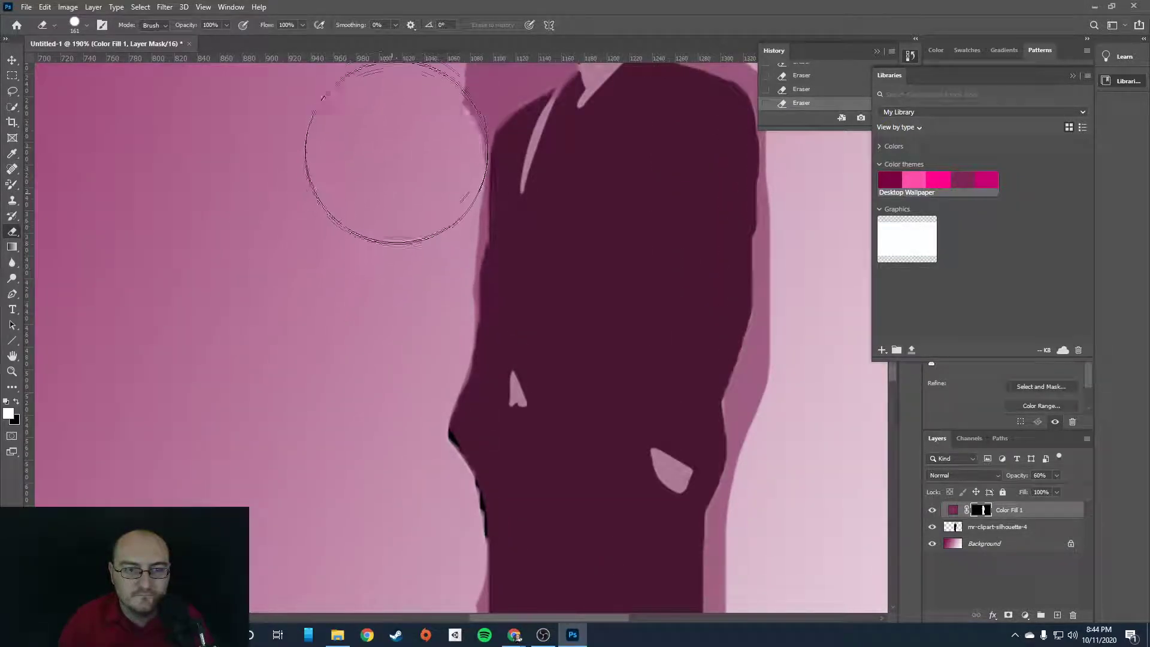
left_click_drag(388, 154, 494, 177)
scroll(495, 177, "up", 5)
mouse_move(457, 246)
left_mouse_down()
mouse_move(455, 162)
mouse_move(477, 73)
mouse_move(528, 25)
mouse_move(582, 10)
mouse_move(654, 10)
mouse_move(728, 58)
mouse_move(756, 138)
mouse_move(753, 213)
mouse_move(791, 223)
left_mouse_up()
scroll(641, 365, "down", 2)
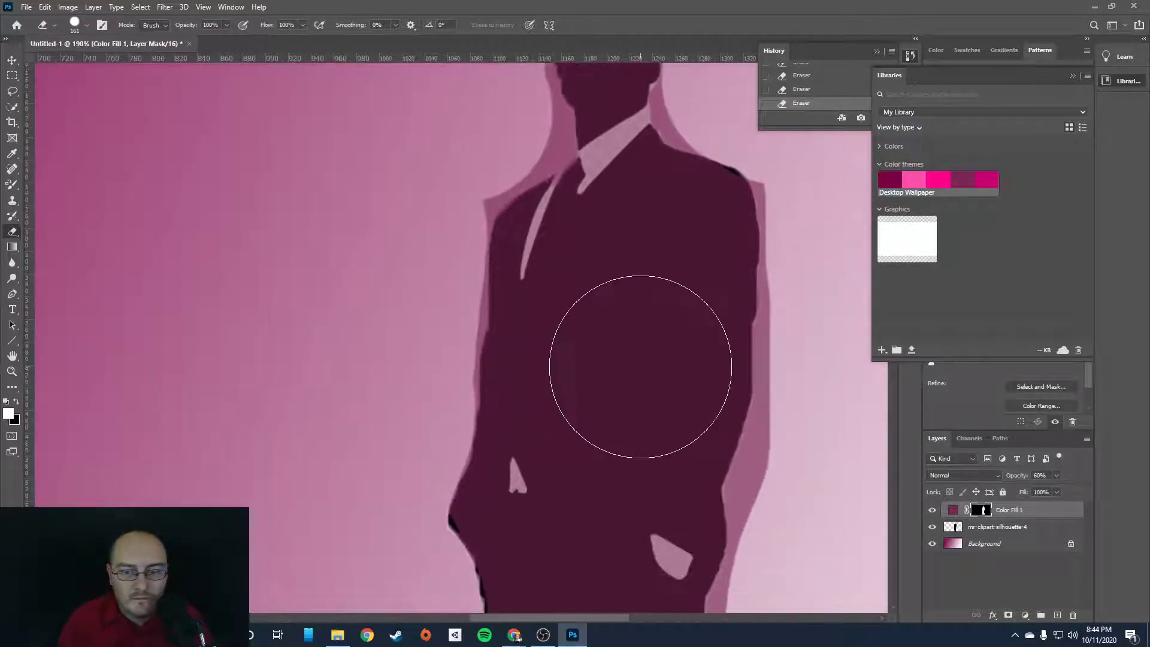
Reduce the Eraser to 47 px and trim the overlay along the neck, left shoulder and upper arm
scroll(260, 263, "up", 1)
left_click(88, 26)
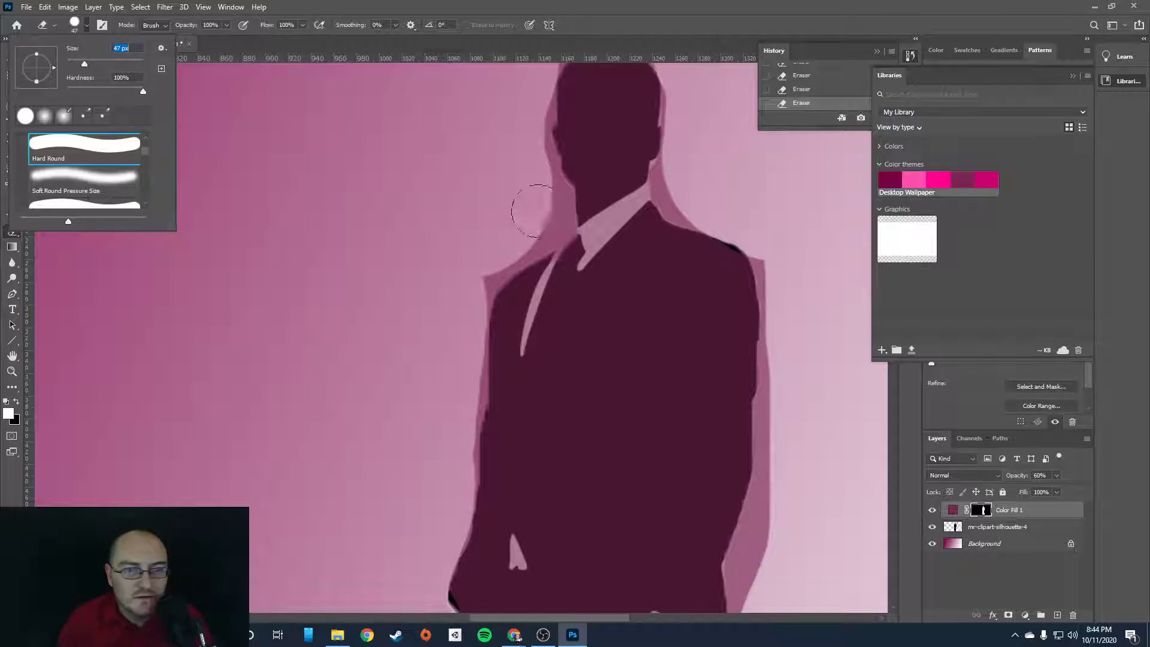
key("Return")
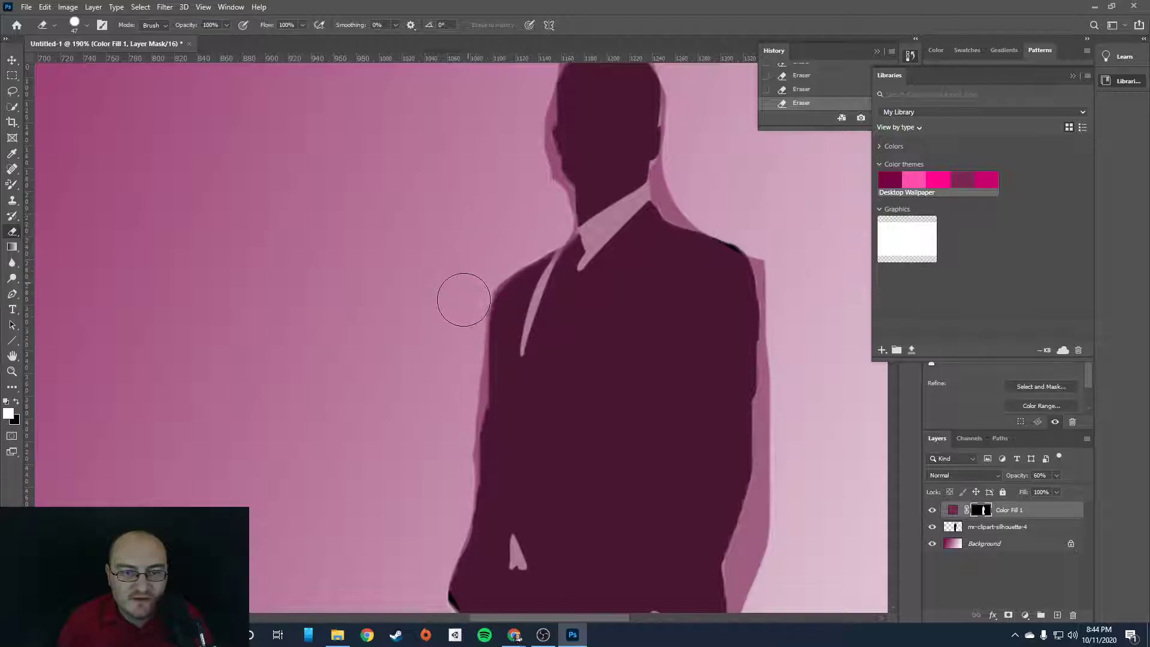
left_click_drag(460, 395, 464, 320)
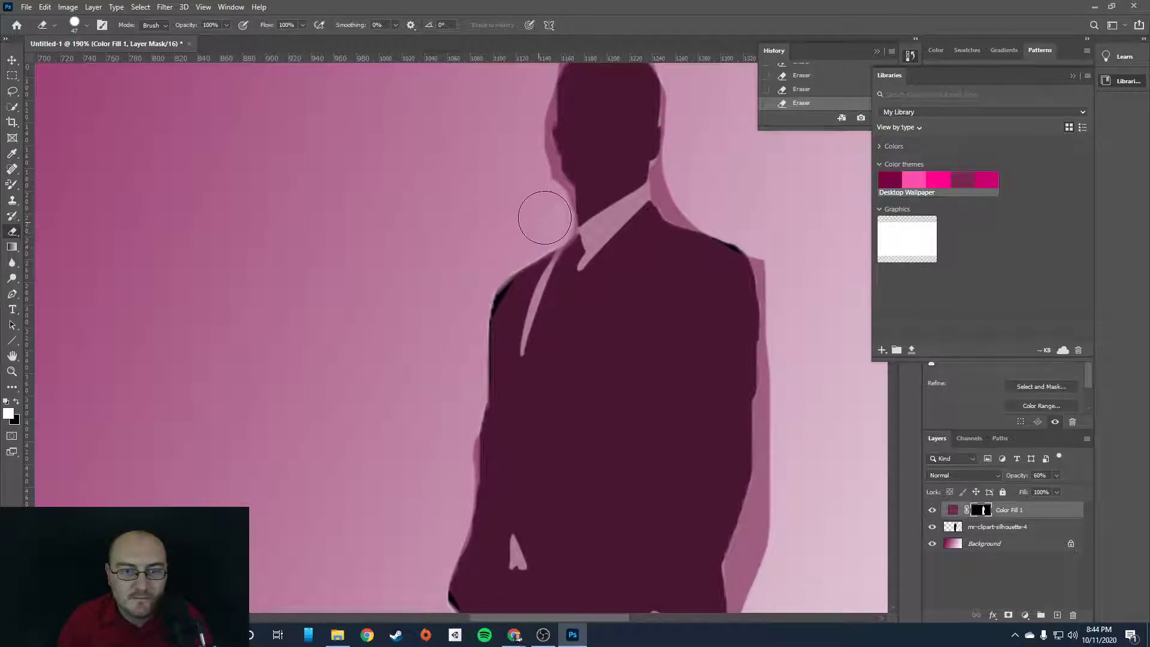
Erase the surplus overlay on the mask around both sides of the head, the right neck and the right shoulder
left_click_drag(540, 190, 529, 120)
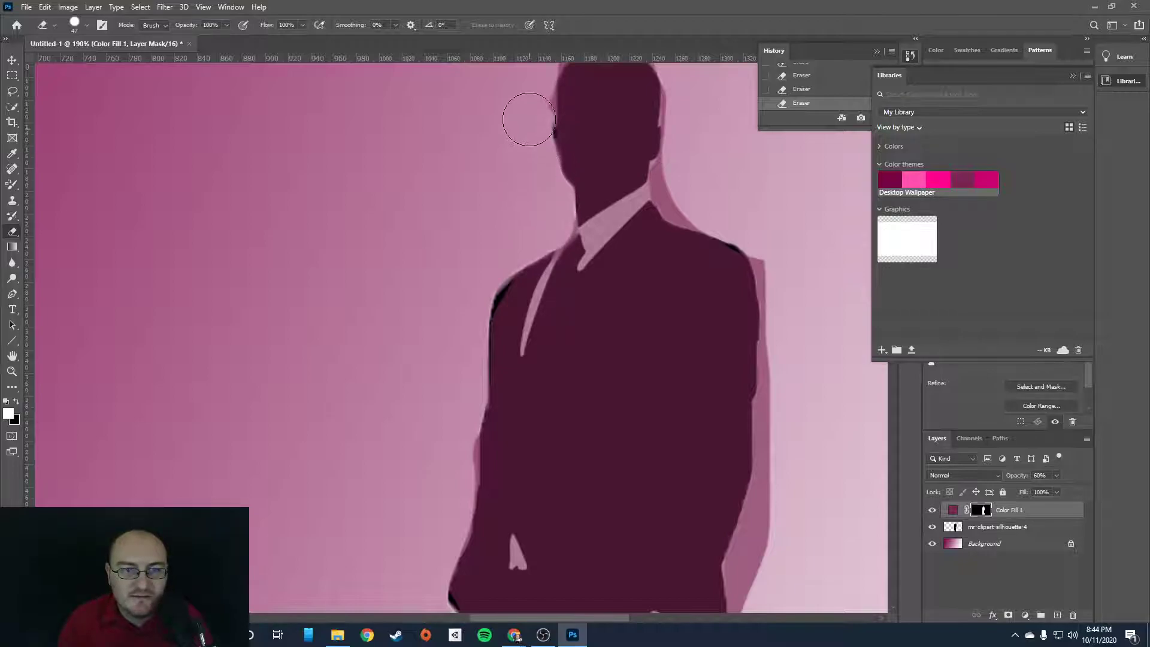
scroll(588, 146, "up", 4)
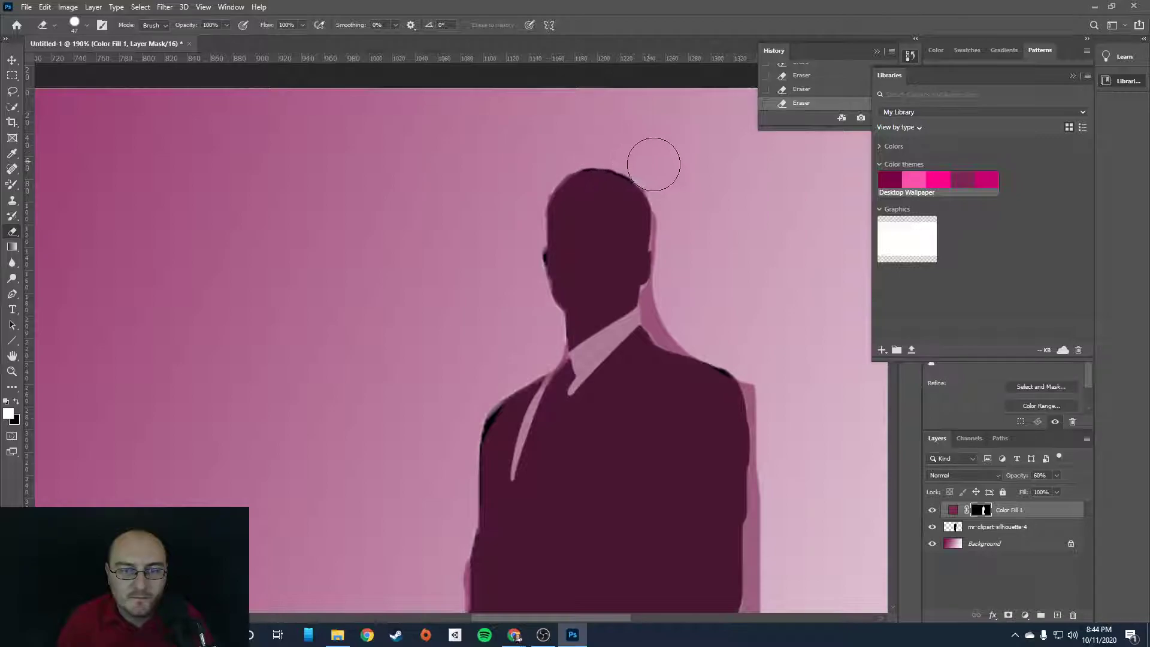
left_click_drag(671, 195, 681, 229)
mouse_move(675, 287)
left_mouse_down()
mouse_move(668, 308)
mouse_move(682, 327)
left_mouse_up()
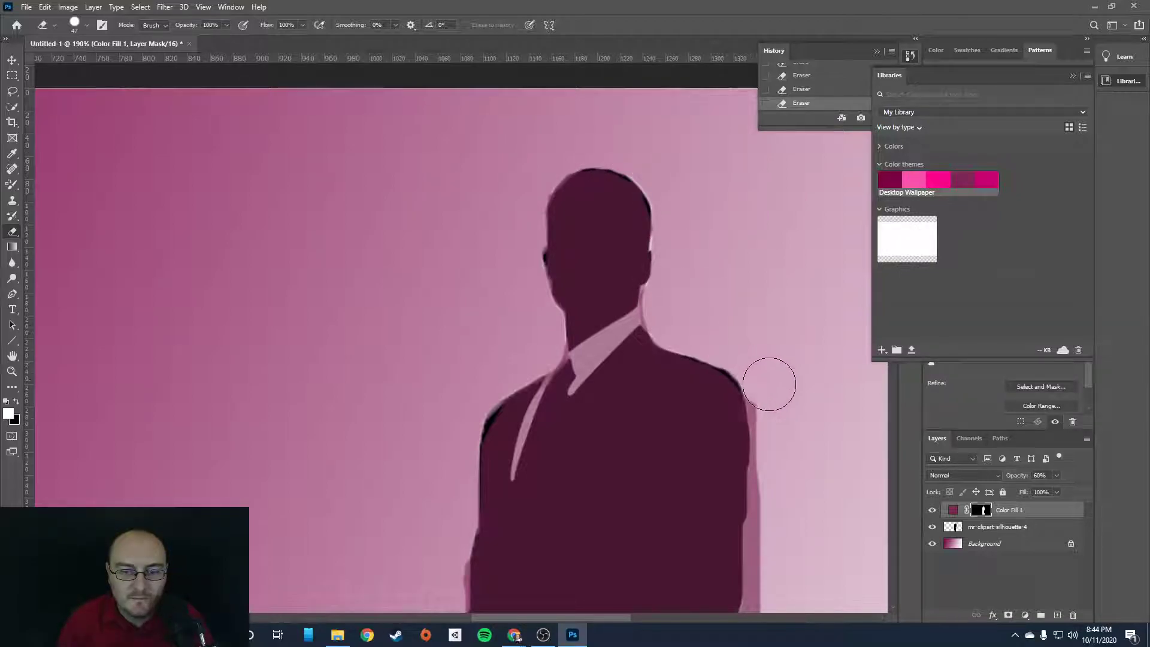
Erase the surplus overlay on the mask along the right arm, hip and leg down to the right shoe
scroll(771, 390, "down", 10)
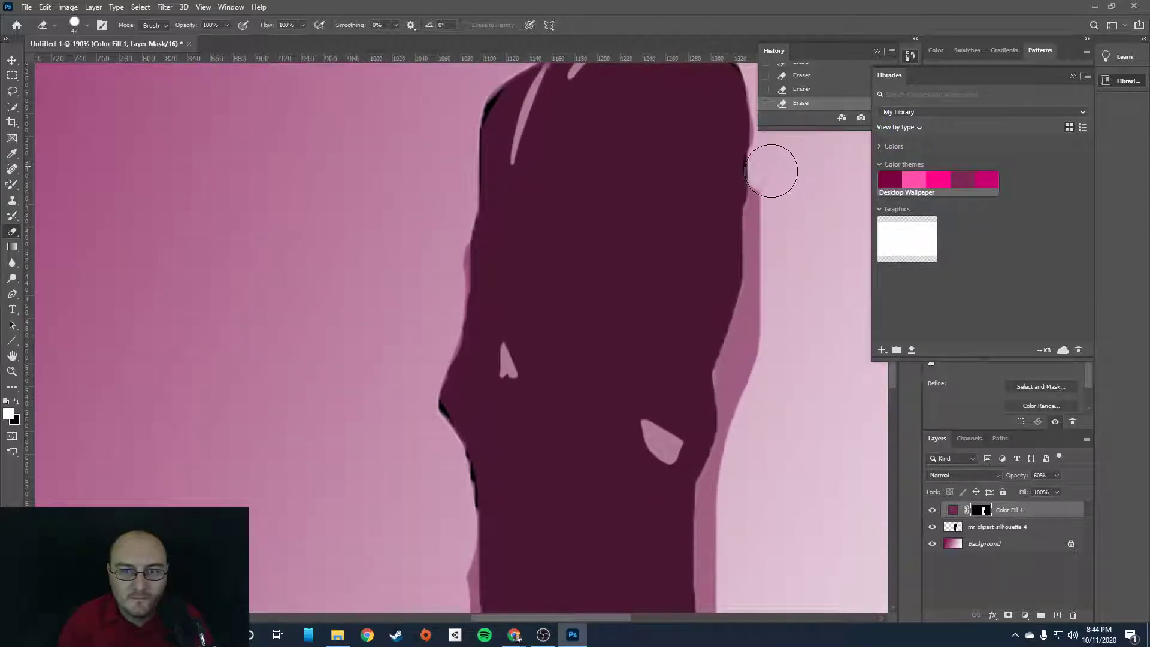
mouse_move(774, 197)
left_mouse_down()
mouse_move(743, 371)
mouse_move(745, 440)
mouse_move(722, 493)
left_mouse_up()
scroll(763, 367, "down", 2)
scroll(763, 367, "down", 5)
mouse_move(745, 321)
left_mouse_down()
mouse_move(723, 248)
mouse_move(736, 500)
mouse_move(729, 470)
left_mouse_up()
scroll(729, 471, "down", 10)
mouse_move(735, 124)
left_mouse_down()
mouse_move(752, 185)
mouse_move(737, 159)
mouse_move(752, 239)
mouse_move(738, 299)
mouse_move(756, 312)
mouse_move(744, 351)
left_mouse_up()
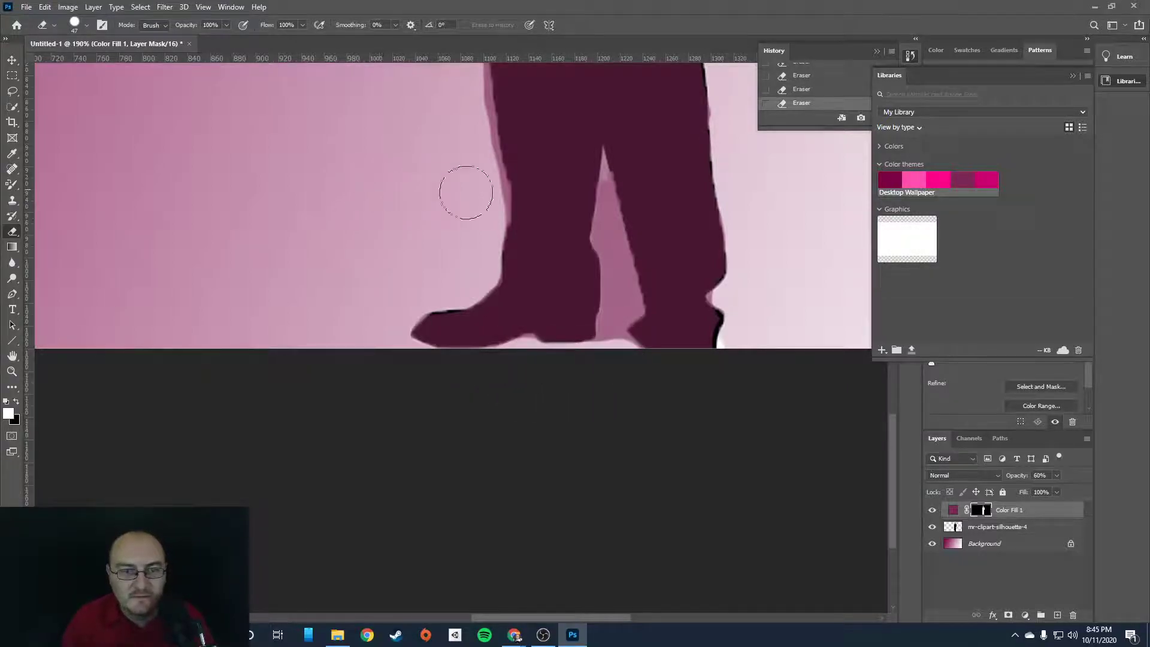
Trim the remaining overlay on the mask along the outer edge of the left leg
scroll(447, 190, "up", 2)
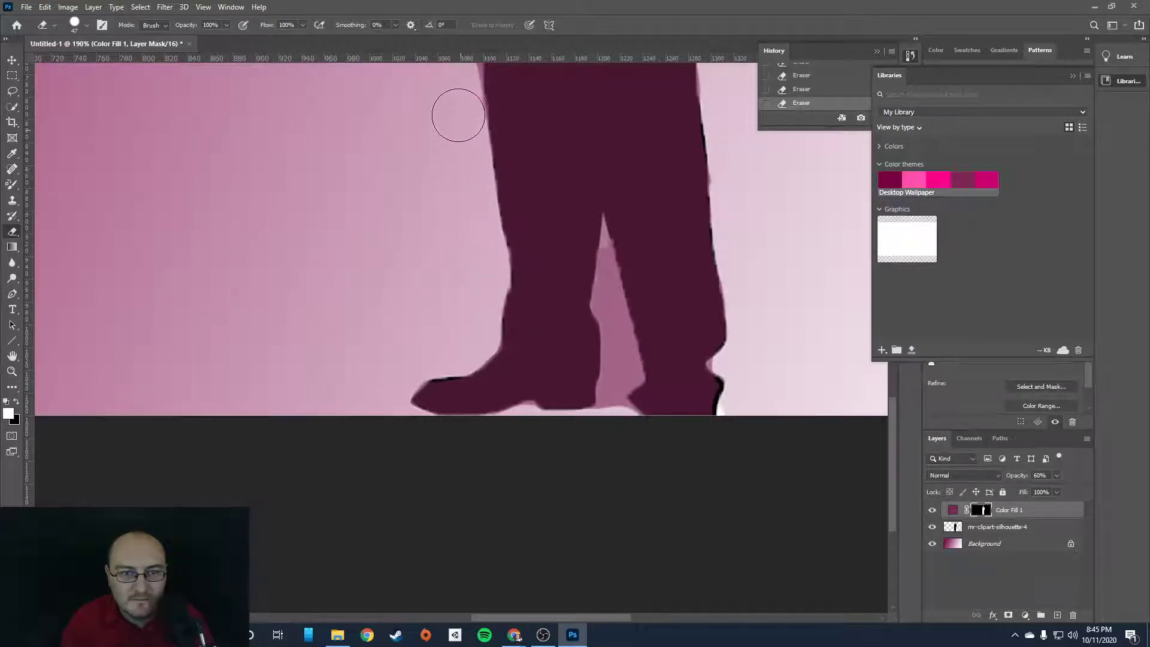
scroll(458, 114, "up", 4)
left_click_drag(446, 193, 446, 143)
scroll(437, 120, "up", 10)
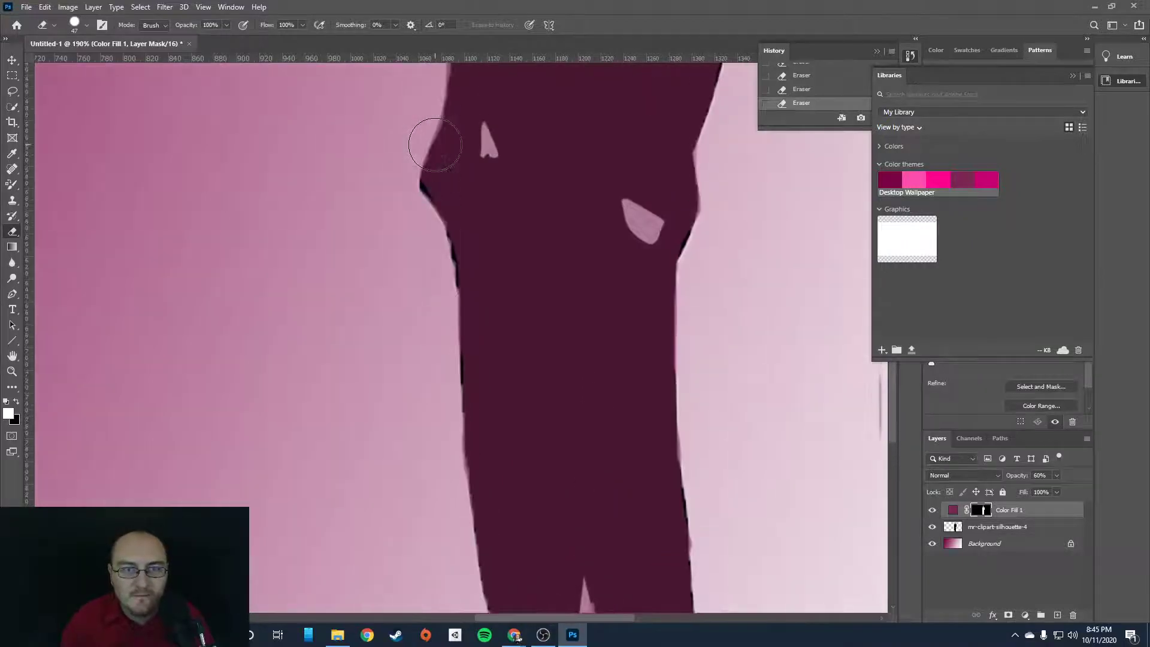
Reduce the Eraser to 17 px and remove the leftover overlay beside the left forearm
left_click(86, 25)
left_click_drag(85, 63, 73, 63)
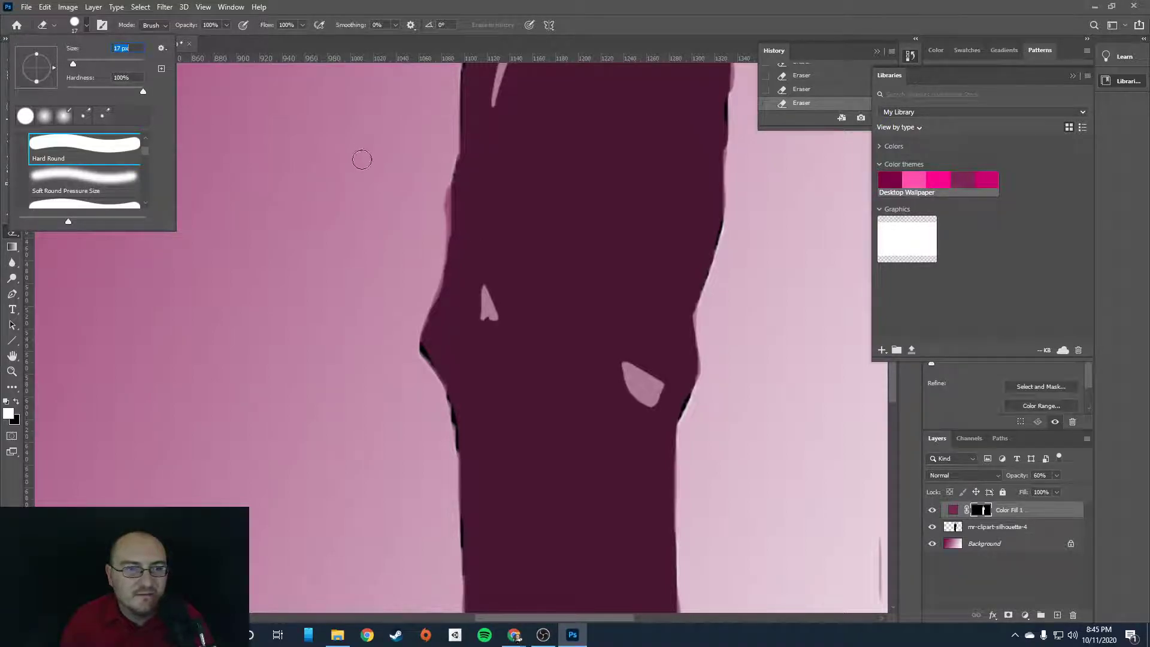
left_click(440, 190)
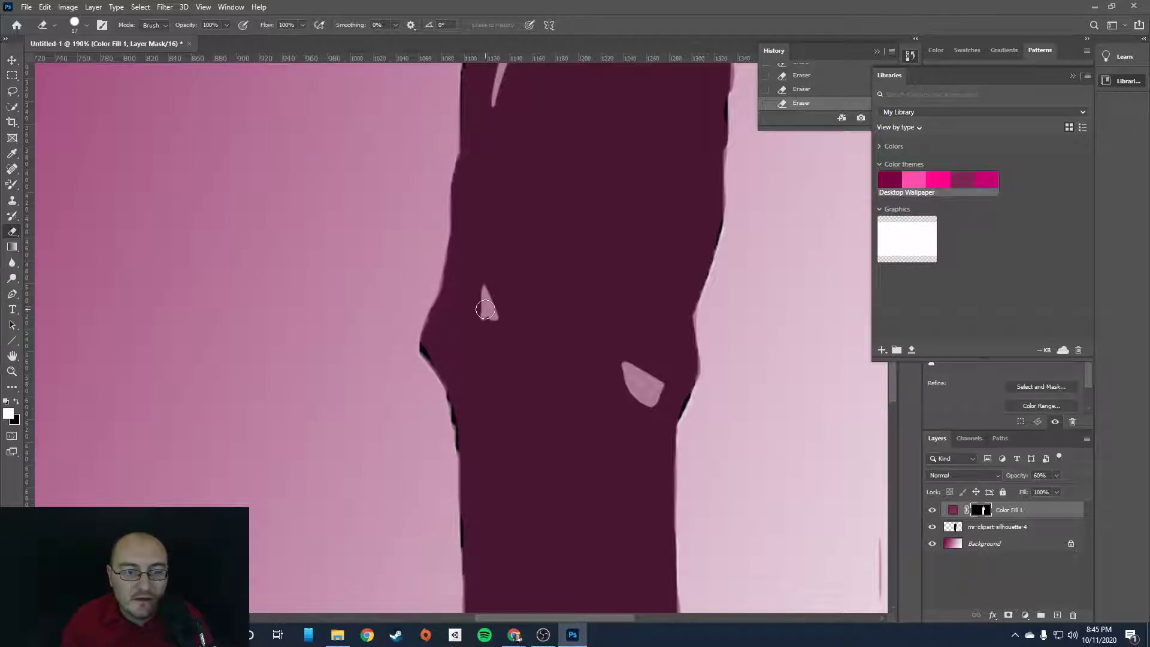
Erase the overlay from the gap between the two legs down to the shoes
scroll(535, 240, "up", 10)
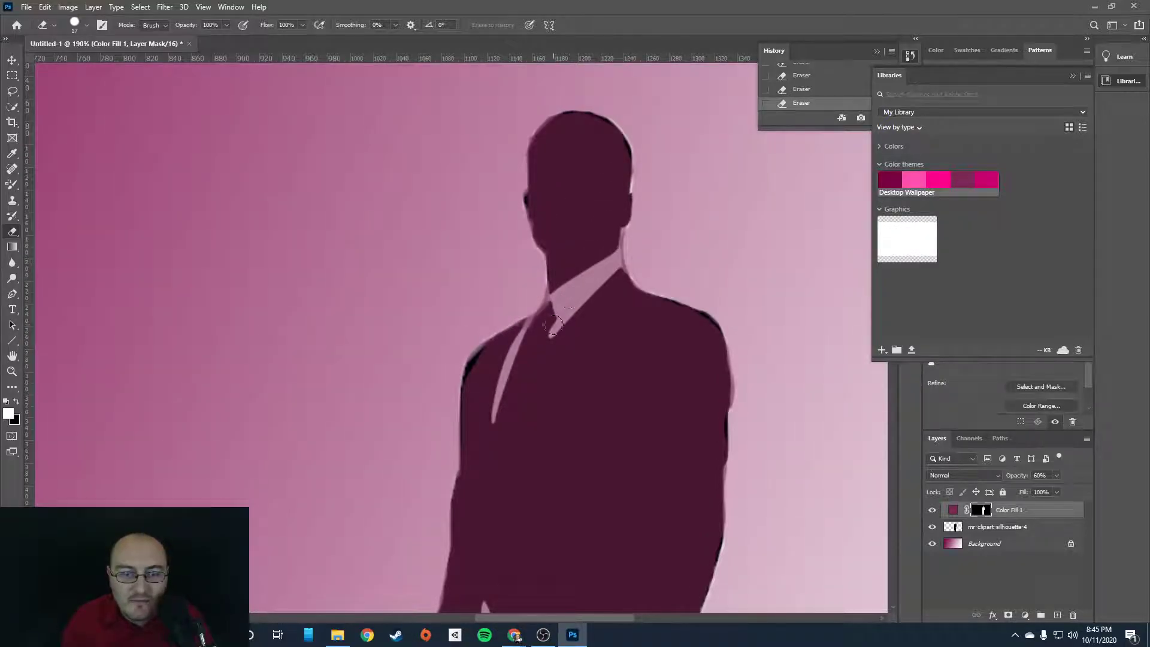
scroll(553, 326, "down", 10)
scroll(583, 318, "down", 5)
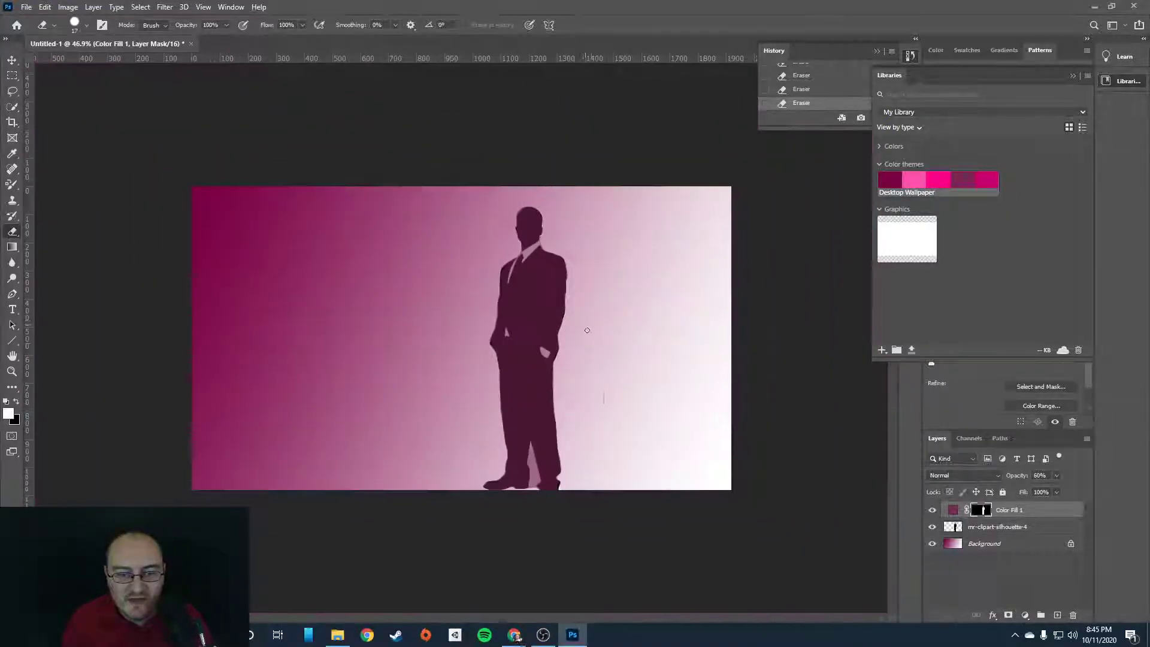
scroll(482, 350, "up", 3)
scroll(569, 579, "up", 10)
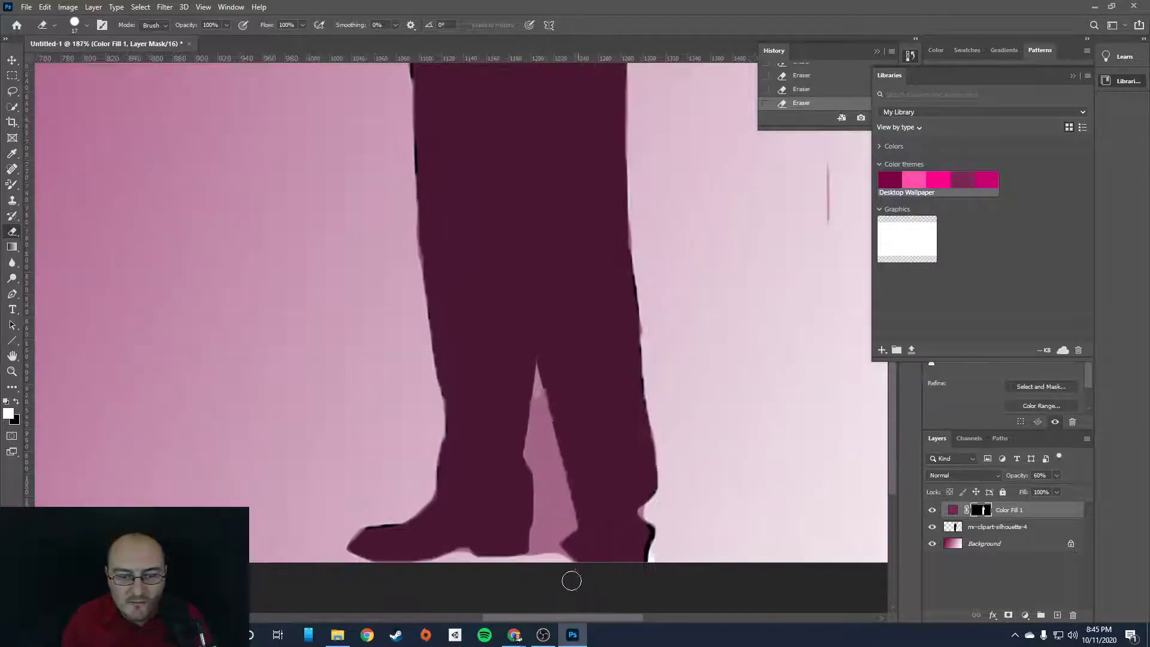
mouse_move(444, 513)
left_mouse_down()
mouse_move(479, 362)
mouse_move(474, 176)
mouse_move(442, 398)
mouse_move(493, 466)
mouse_move(480, 290)
mouse_move(517, 415)
mouse_move(514, 526)
left_mouse_up()
scroll(470, 175, "up", 5)
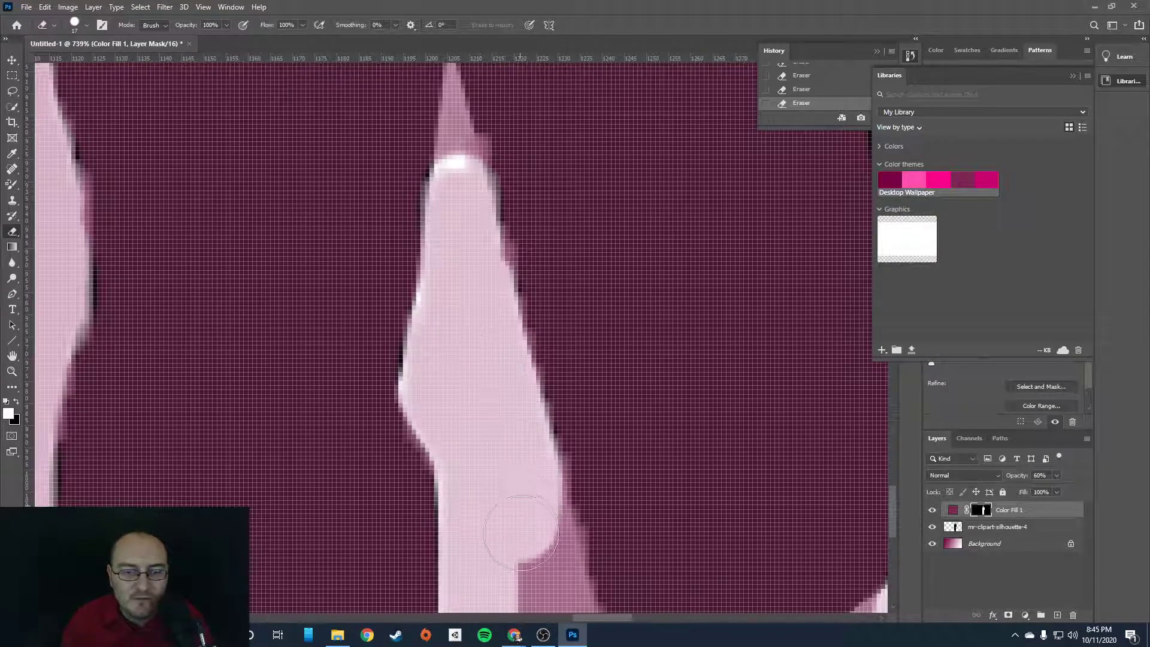
scroll(513, 527, "down", 4)
mouse_move(535, 287)
left_mouse_down()
mouse_move(565, 434)
mouse_move(522, 473)
mouse_move(510, 450)
mouse_move(518, 392)
mouse_move(477, 539)
mouse_move(526, 590)
mouse_move(505, 534)
mouse_move(553, 599)
left_mouse_up()
scroll(496, 313, "up", 7)
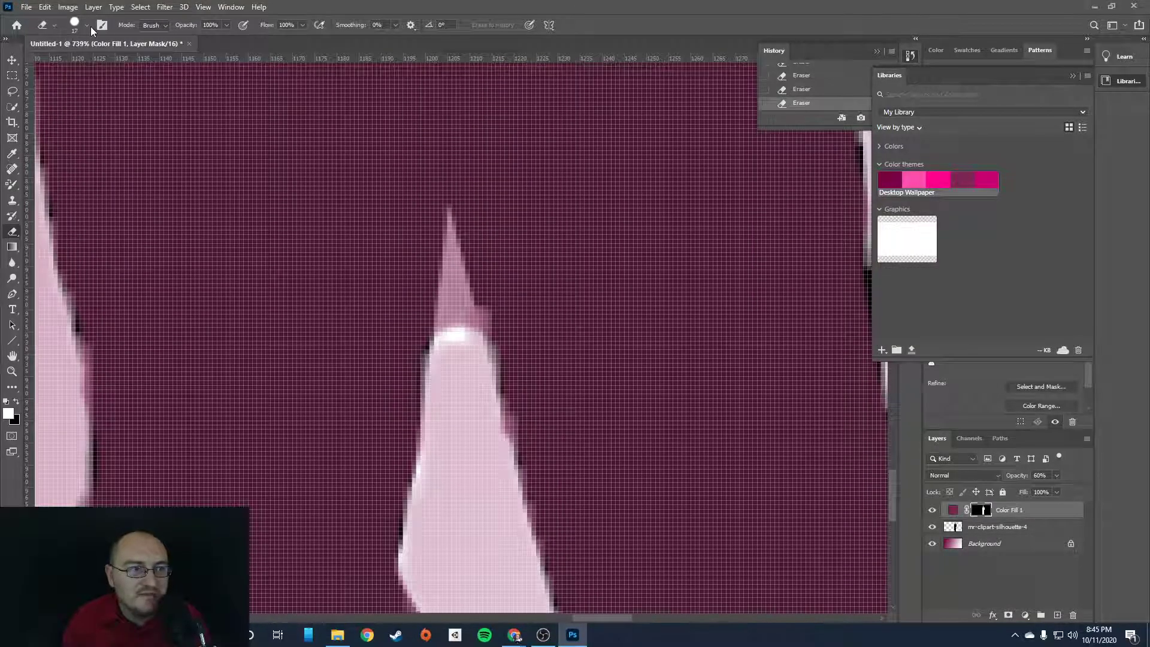
Shrink the Eraser further and clear the overlay from the narrow tip of the gap between the legs
left_click(88, 26)
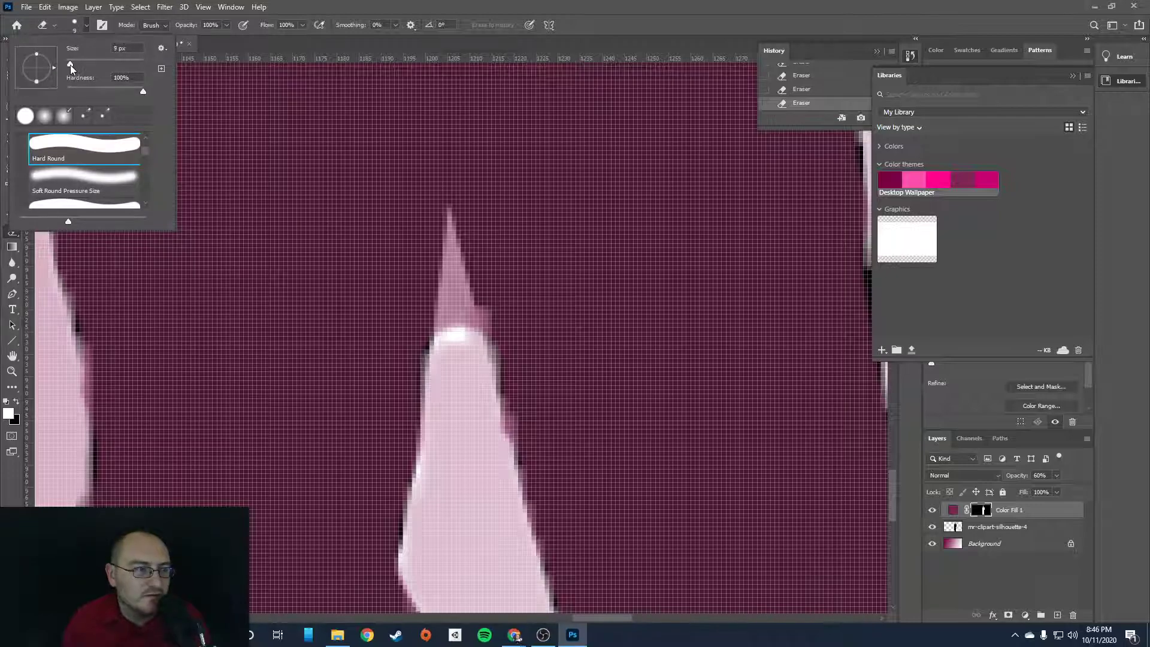
left_click_drag(70, 64, 69, 65)
left_click_drag(455, 336, 453, 265)
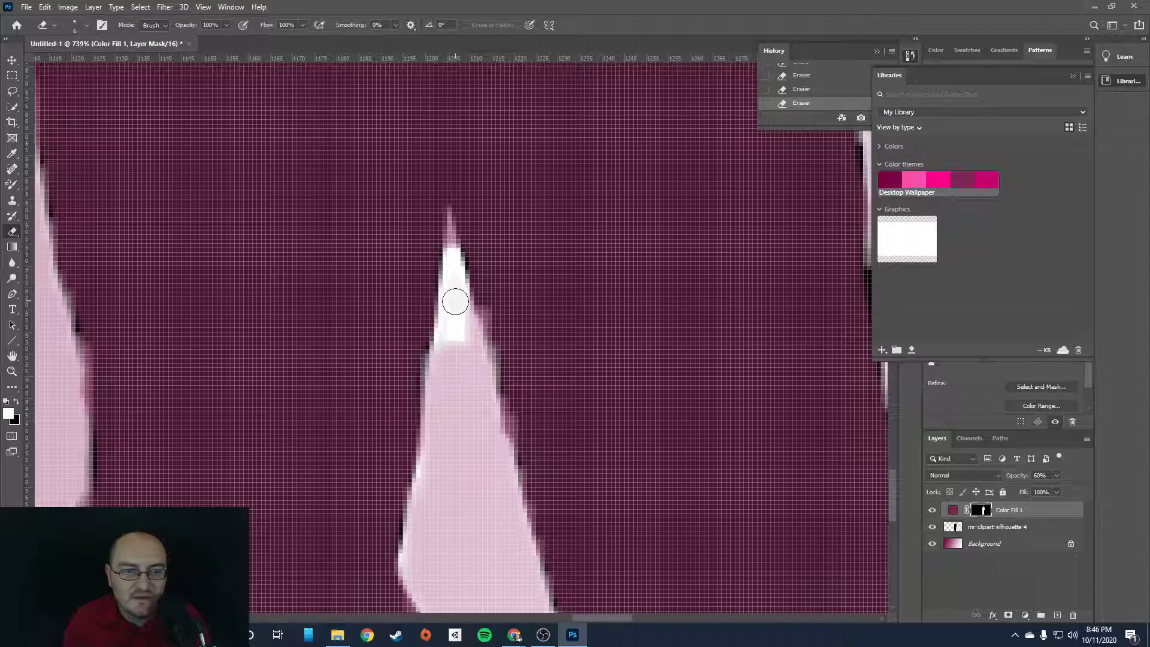
Delete the mr-clipart-silhouette-4 layer, keeping only the masked color fill over the background
scroll(455, 302, "down", 10)
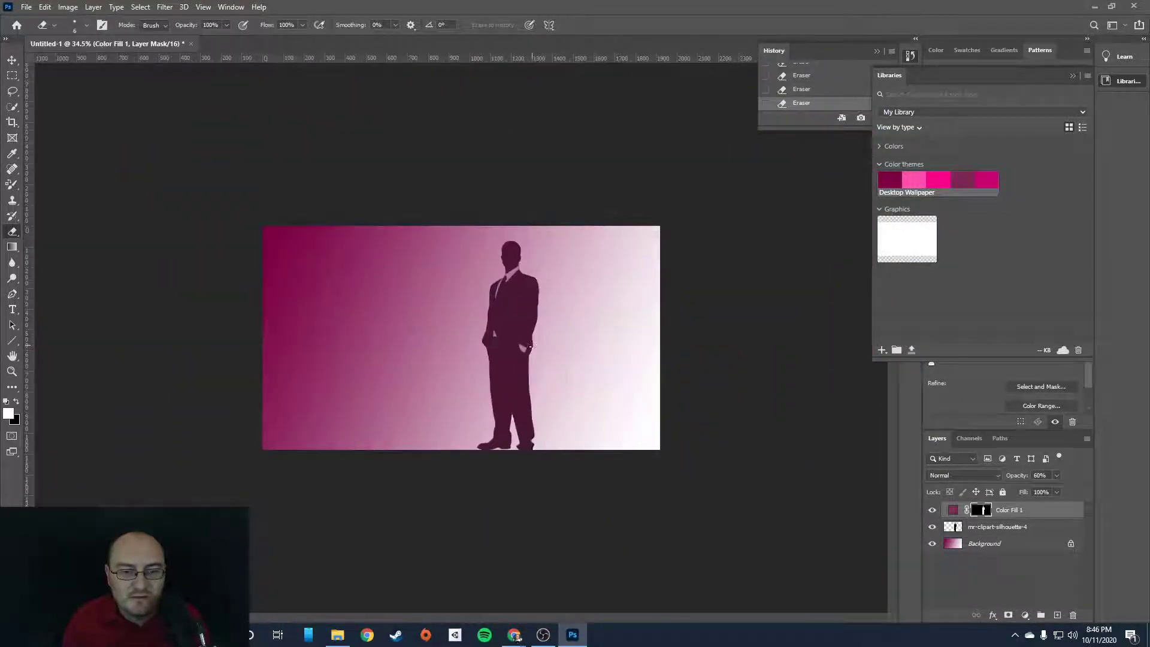
scroll(529, 345, "up", 2)
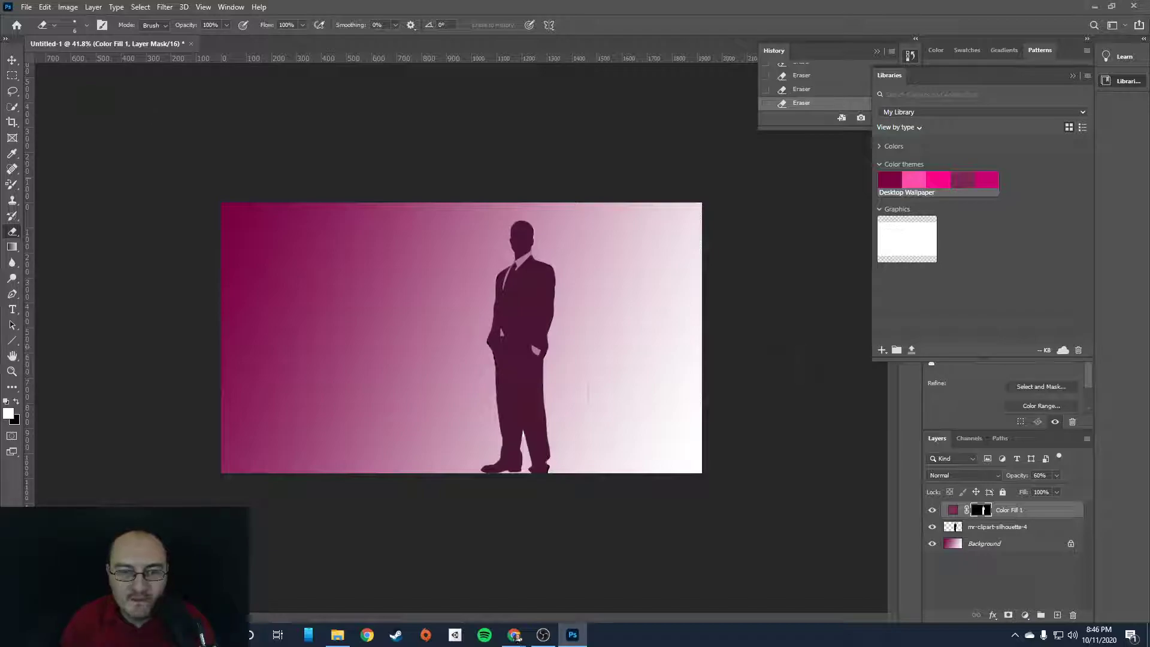
left_click(982, 534)
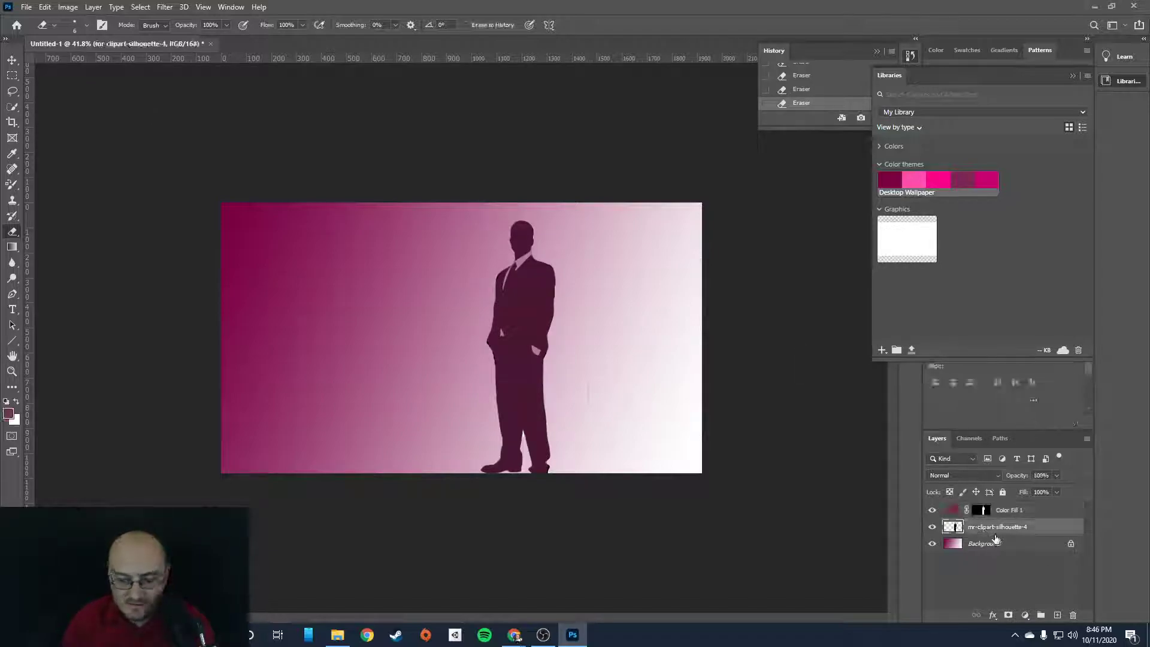
key("Delete")
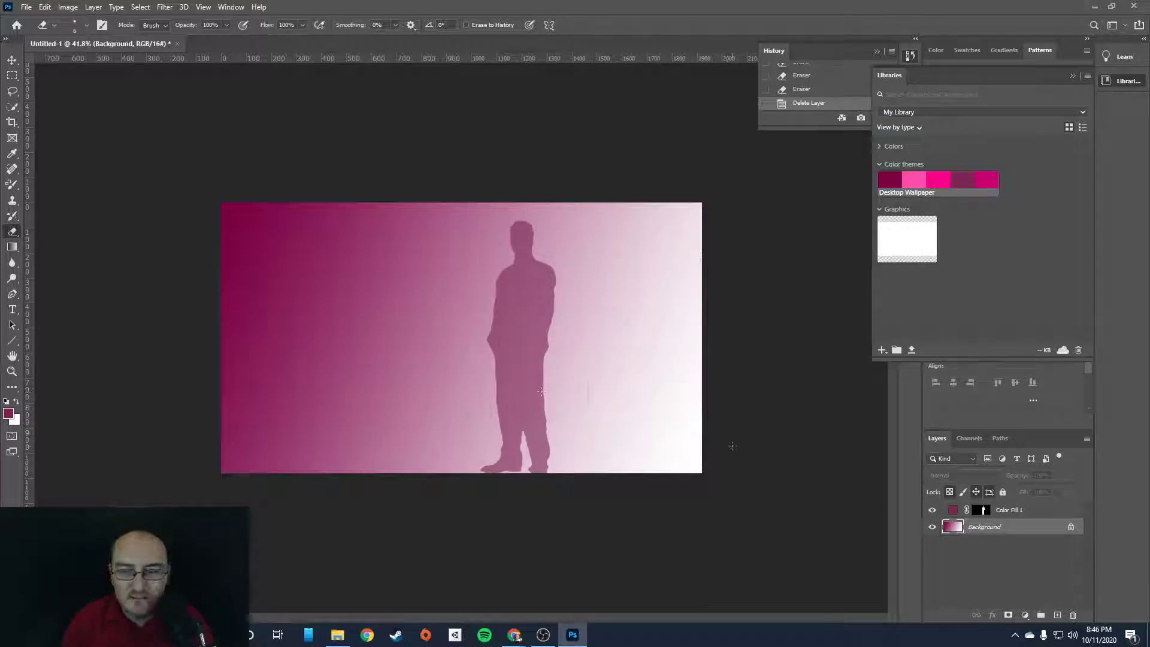
Duplicate the Color Fill 1 layer and shift the copy slightly to the right of the original figure
left_click(1019, 513)
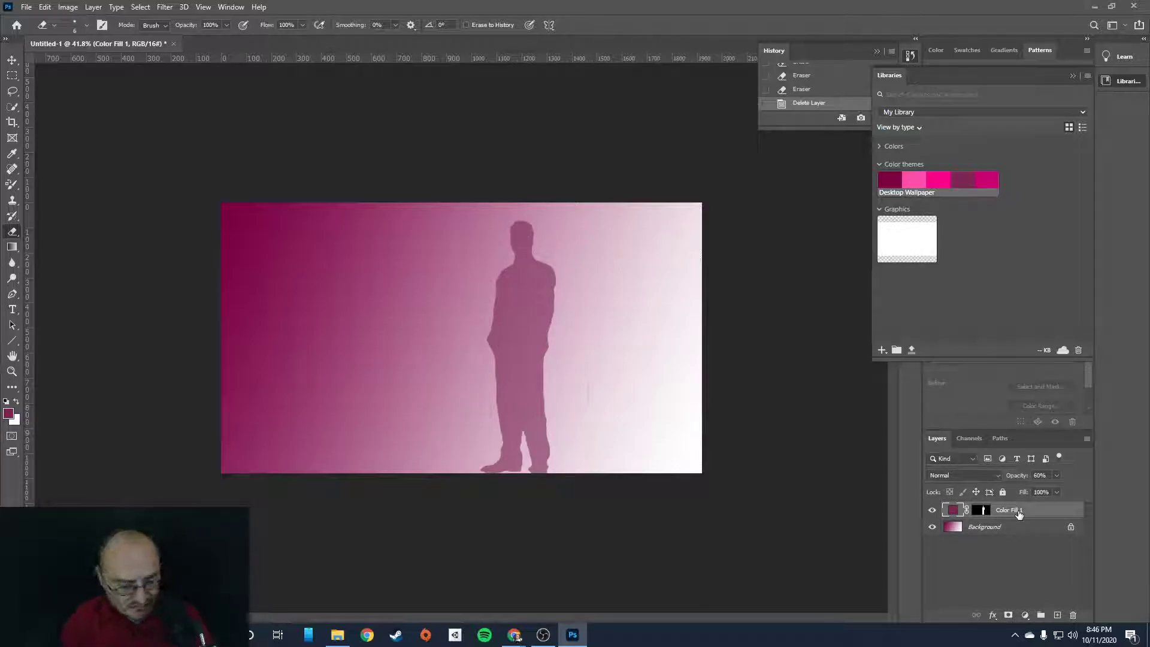
right_click(1019, 513)
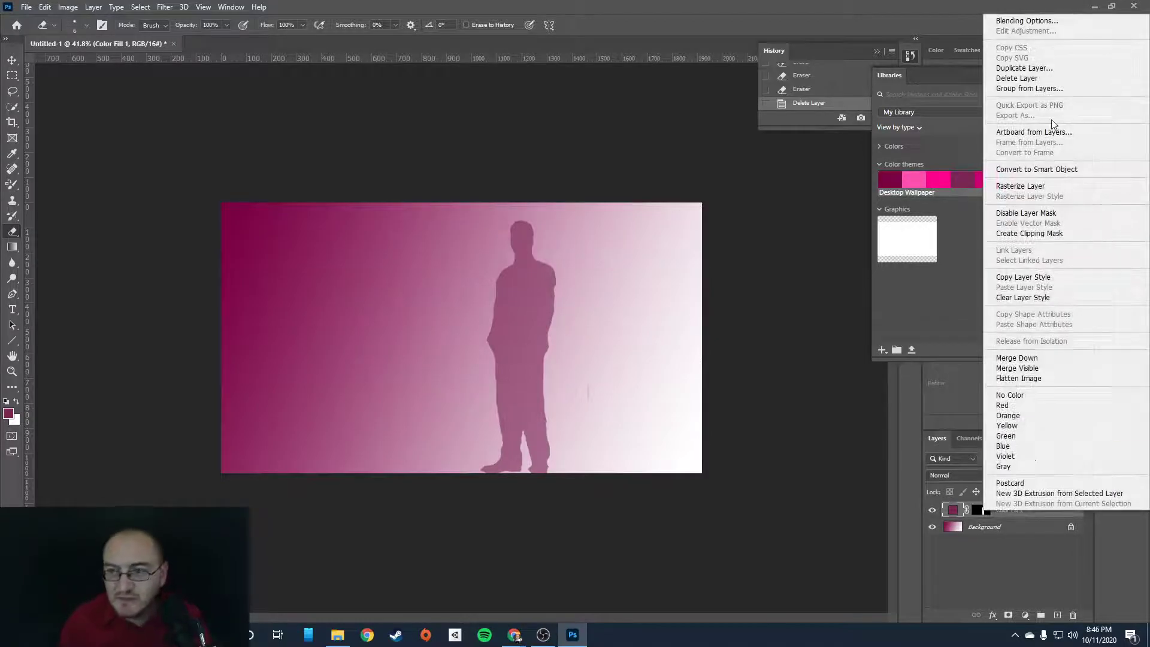
left_click(1023, 68)
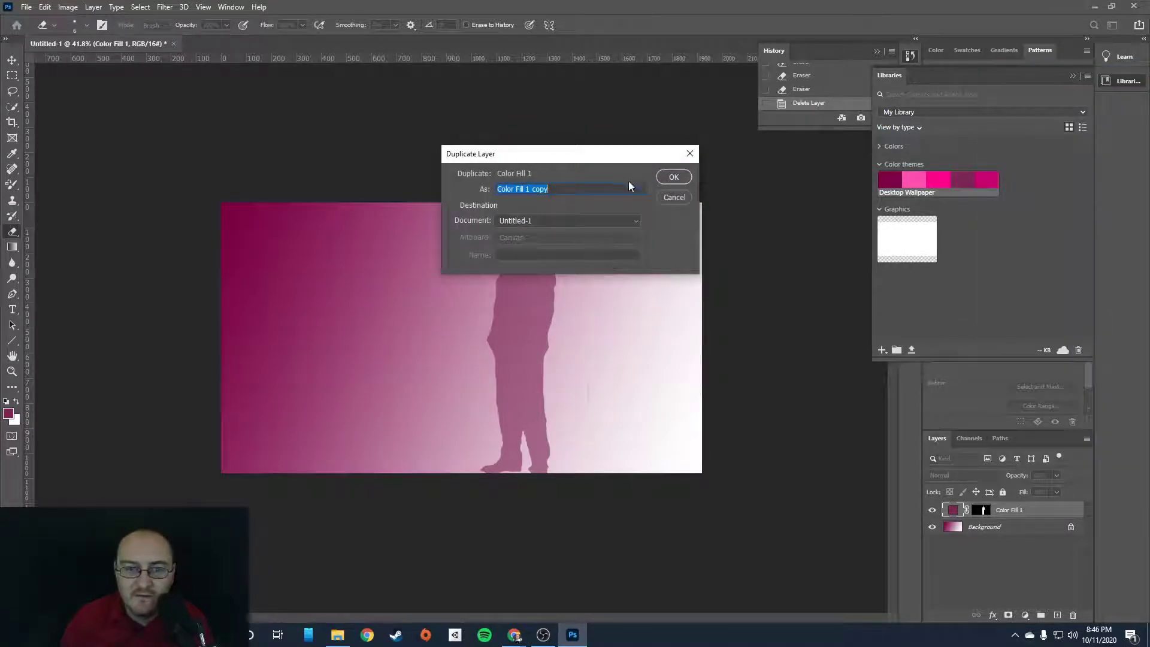
left_click(674, 177)
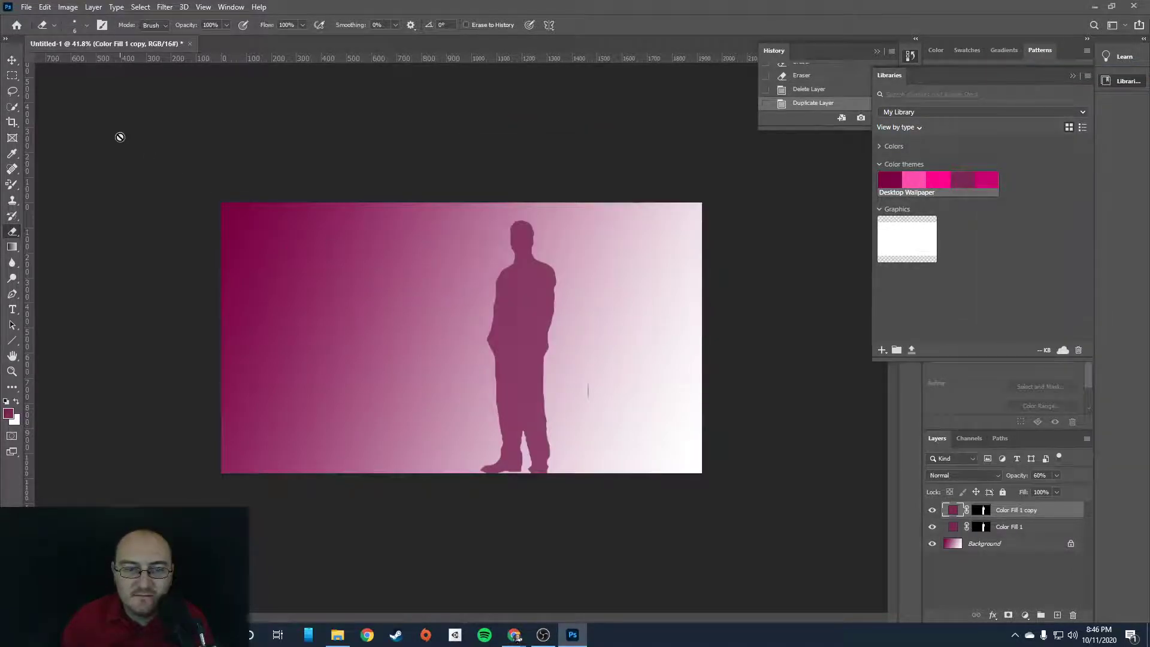
left_click(13, 61)
left_click_drag(532, 359, 544, 359)
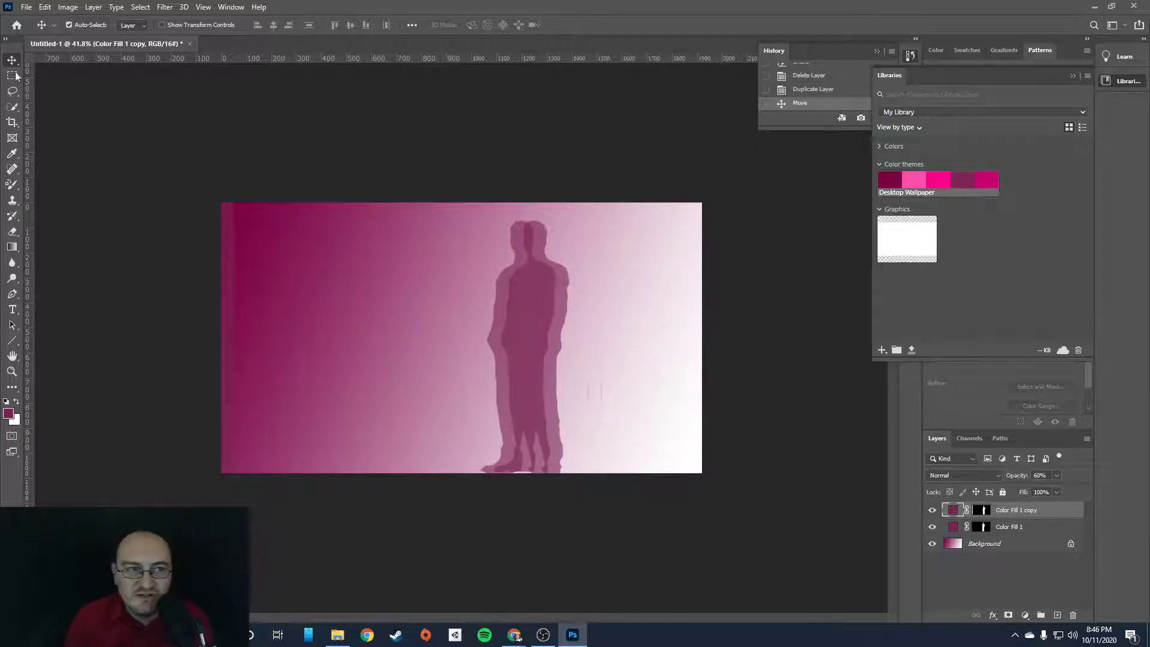
left_click(7, 414)
left_click(955, 514)
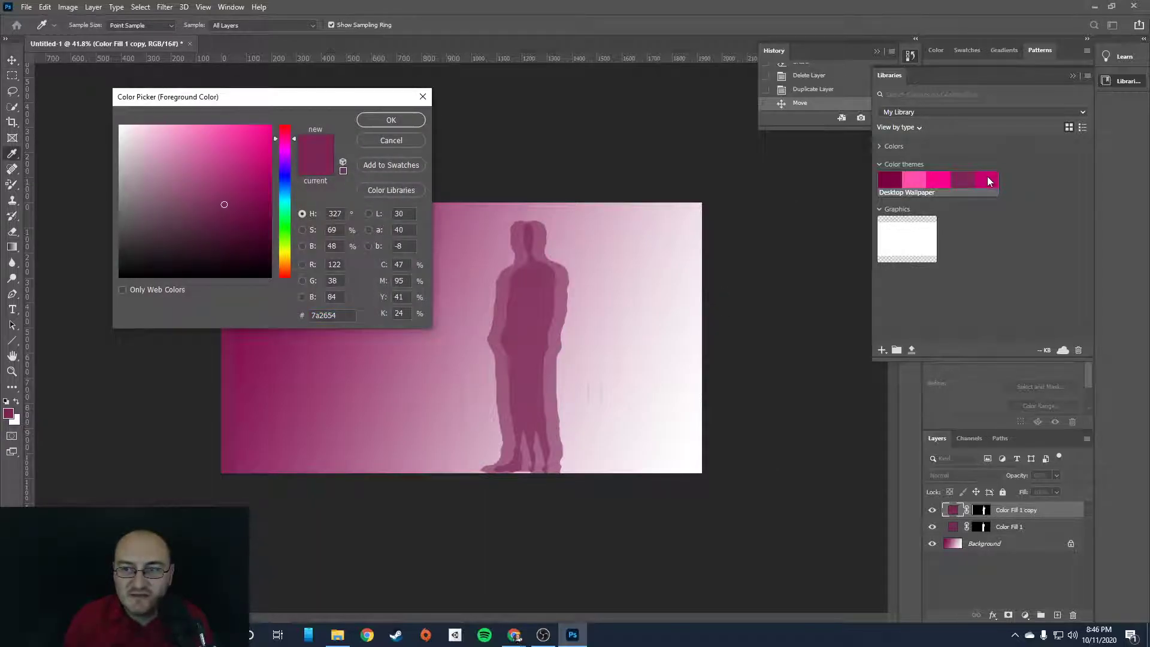
left_click_drag(318, 105, 609, 154)
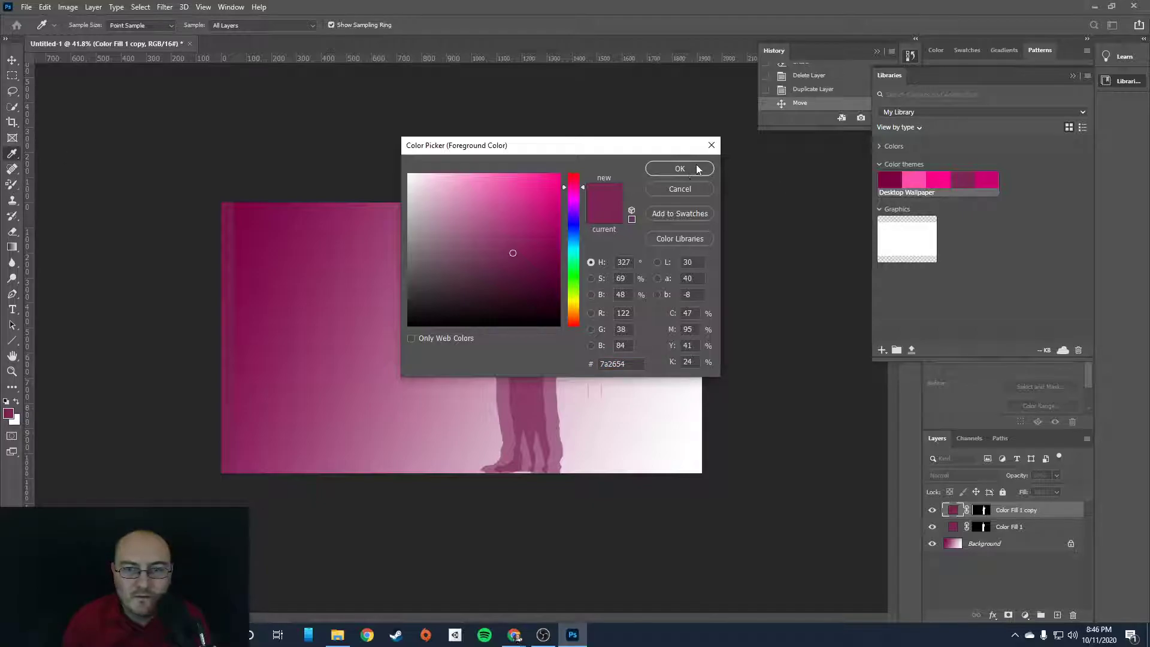
left_click(712, 146)
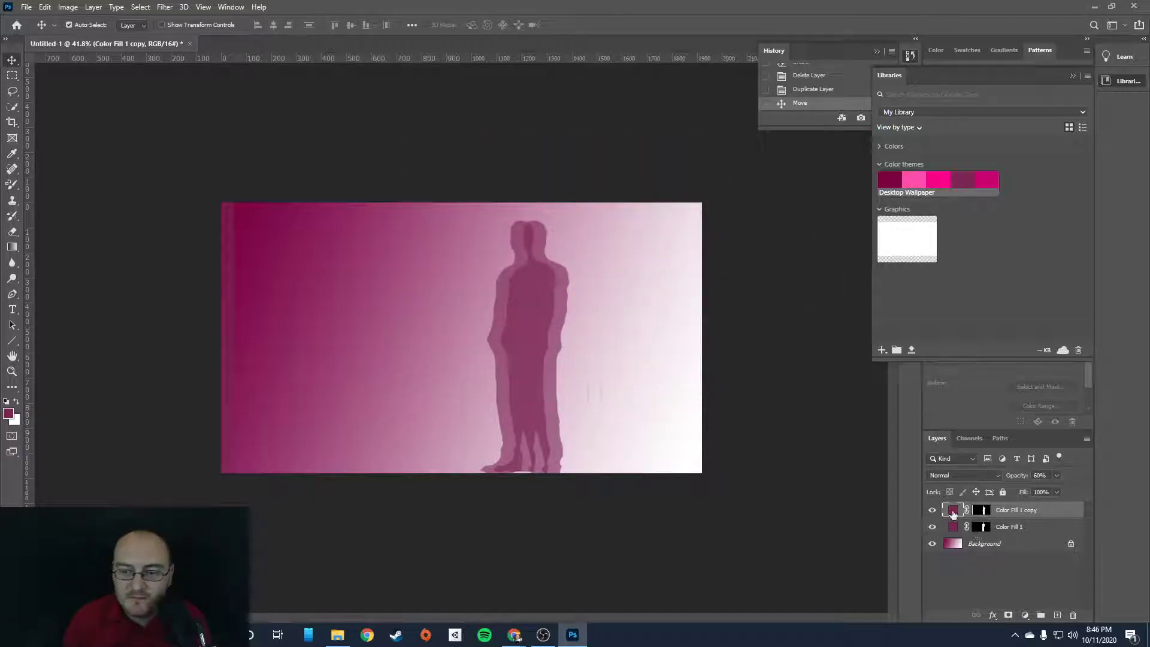
Recolor the copied fill layer with the fifth swatch, magenta, of the Desktop Wallpaper color theme
left_click(989, 181)
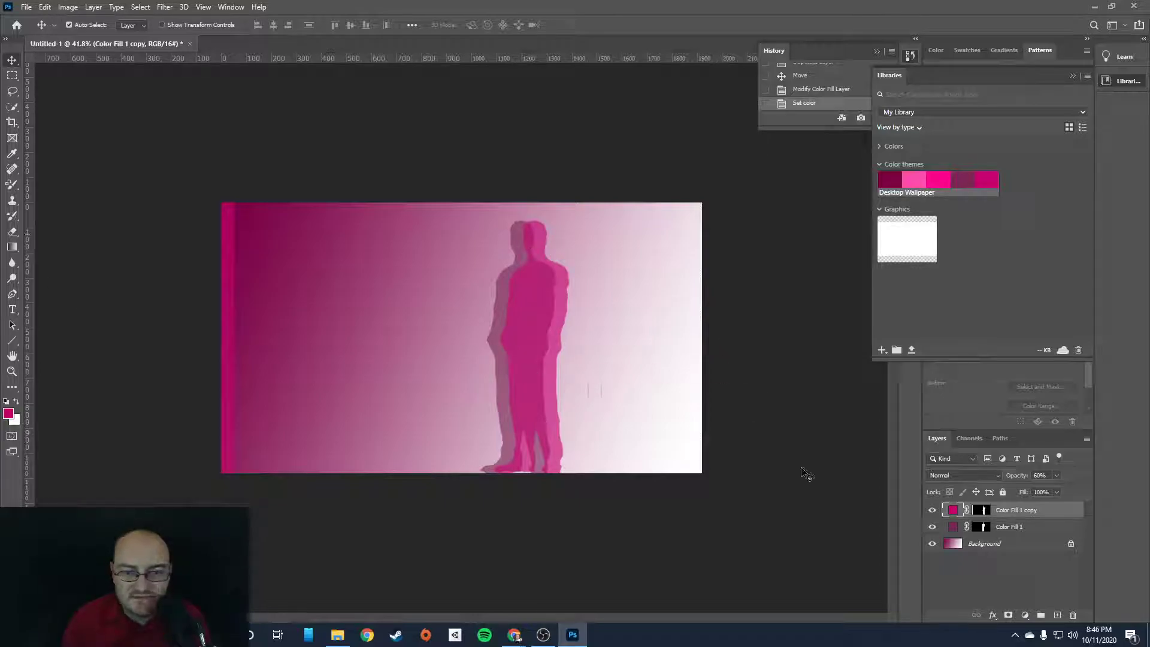
Offset a duplicate of the magenta fill layer slightly to the right and recolor it with the theme's second swatch, light pink
right_click(1038, 515)
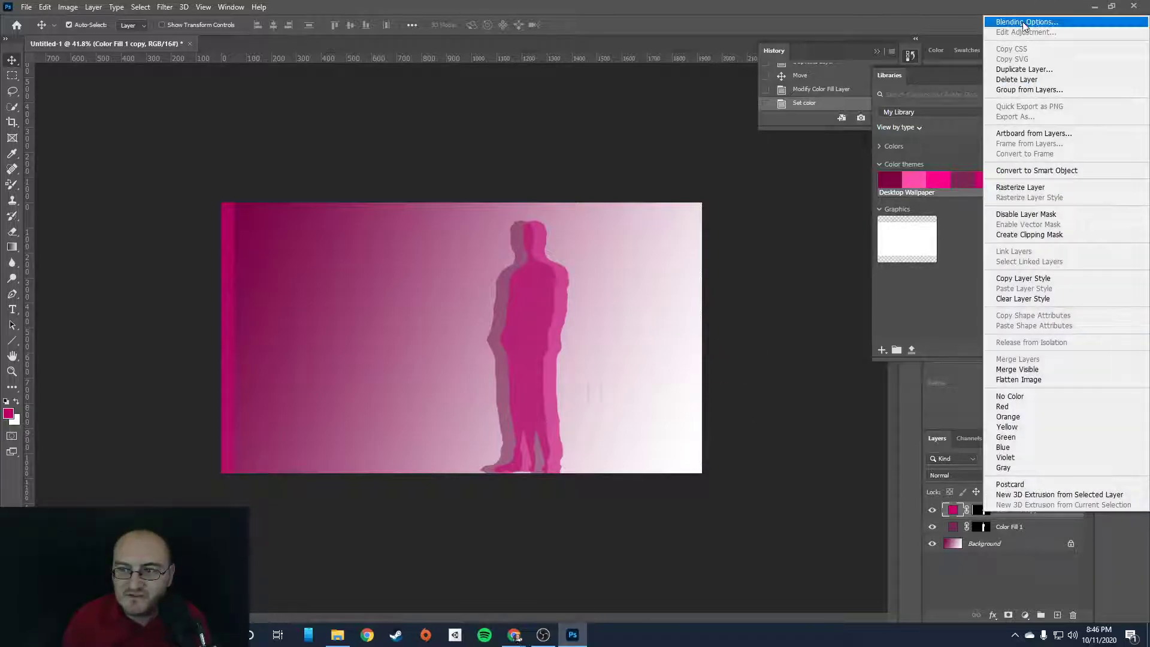
left_click(1025, 70)
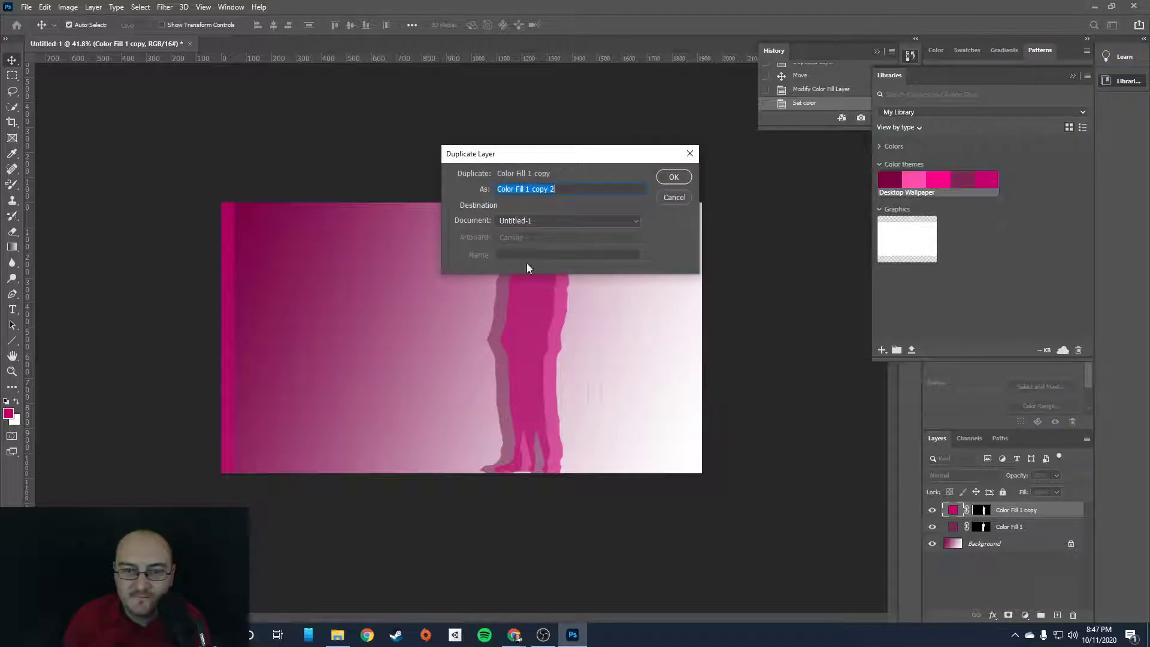
left_click(674, 177)
left_click_drag(533, 365, 547, 366)
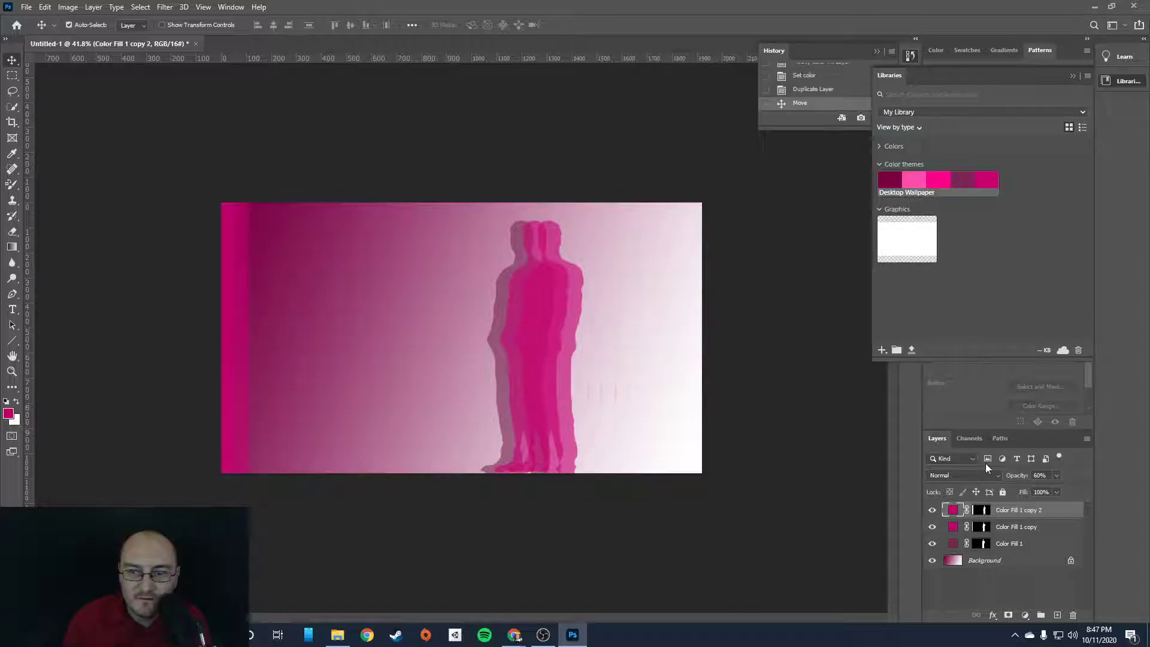
left_click(916, 185)
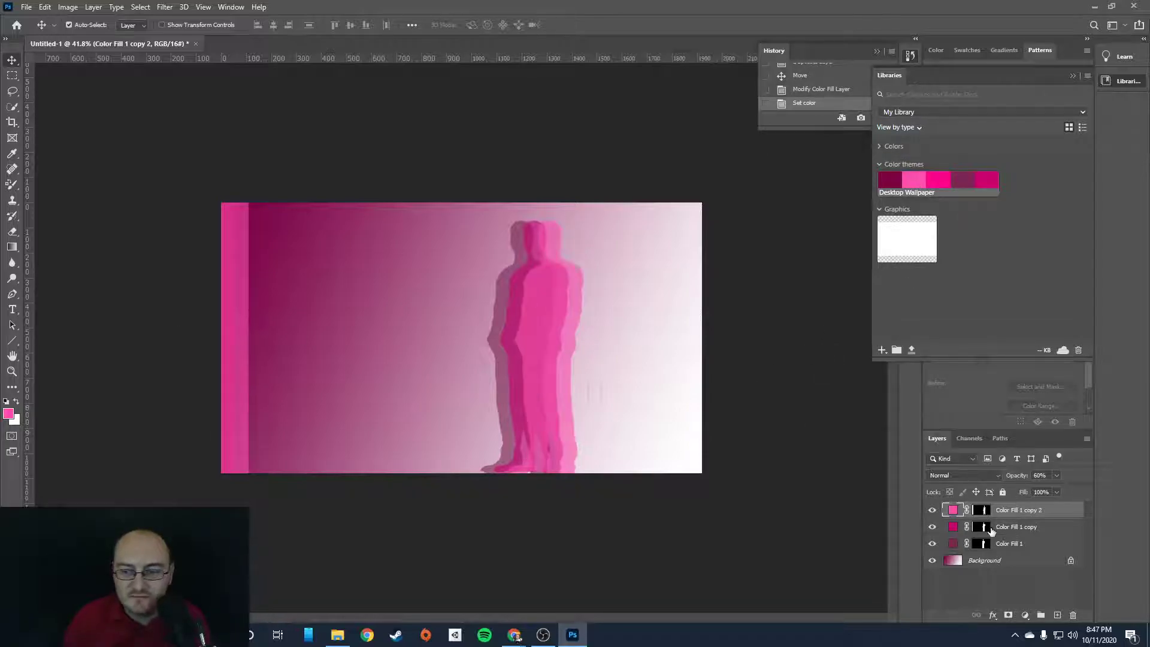
Duplicate the light pink fill layer and shift the new copy slightly further to the right
right_click(1007, 514)
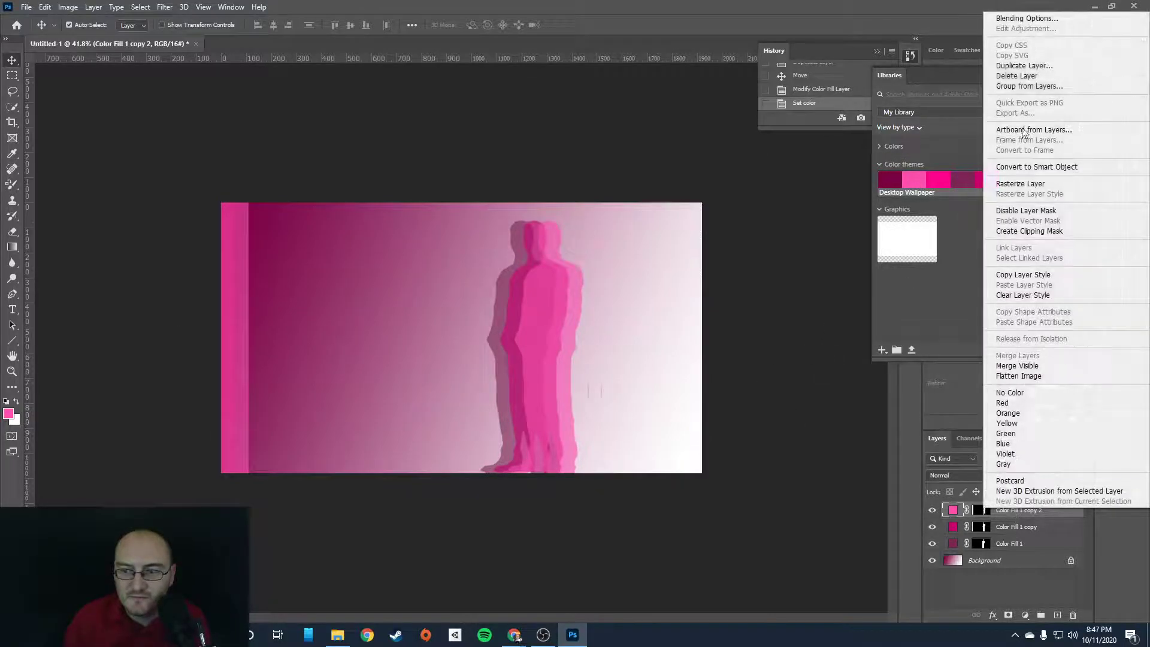
left_click(1026, 66)
left_click(661, 178)
left_click_drag(544, 331, 556, 330)
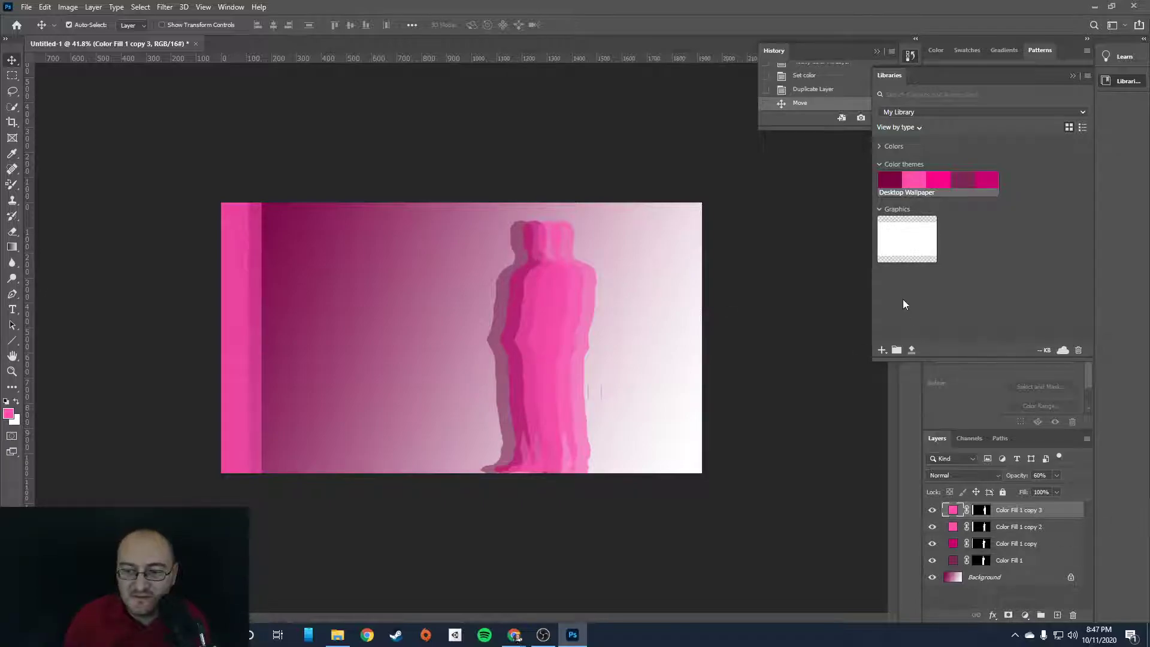
Recolor the Color Fill 1 copy 3 layer with the third swatch, hot pink, of the Desktop Wallpaper color theme and deselect the layer
left_click(945, 187)
left_click(778, 339)
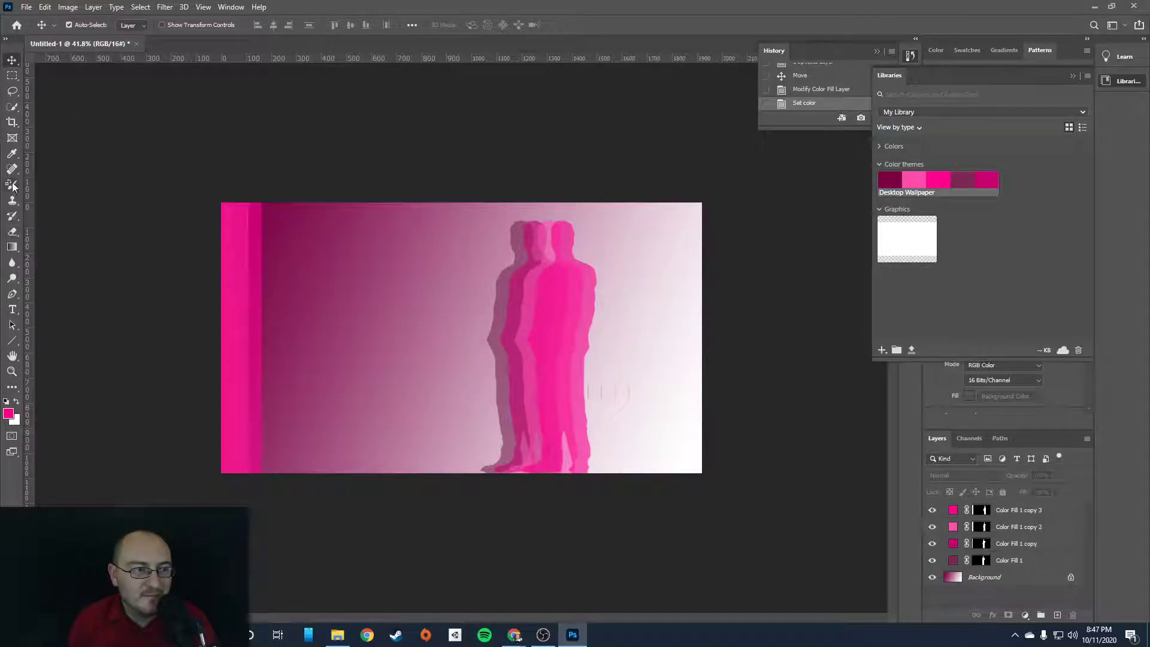
Erase the vertical strip along the canvas's left edge and the stray marks beside the figure from the Color Fill 1 copy 3 mask with a 62 px Hard Round eraser
left_click(12, 232)
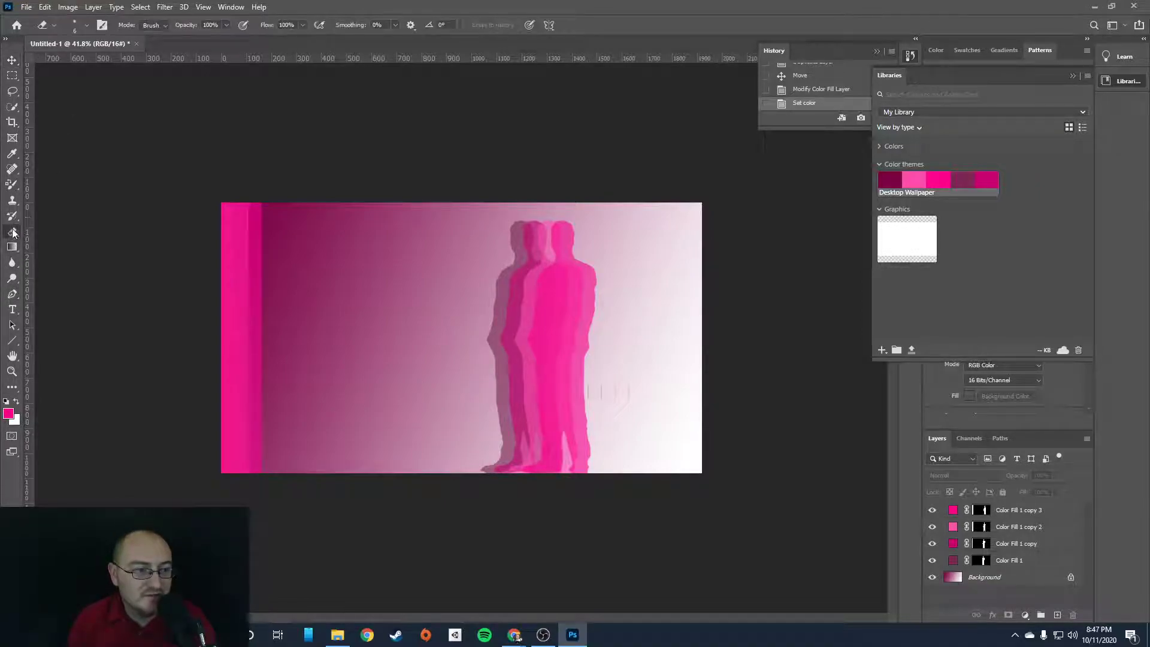
left_click(88, 25)
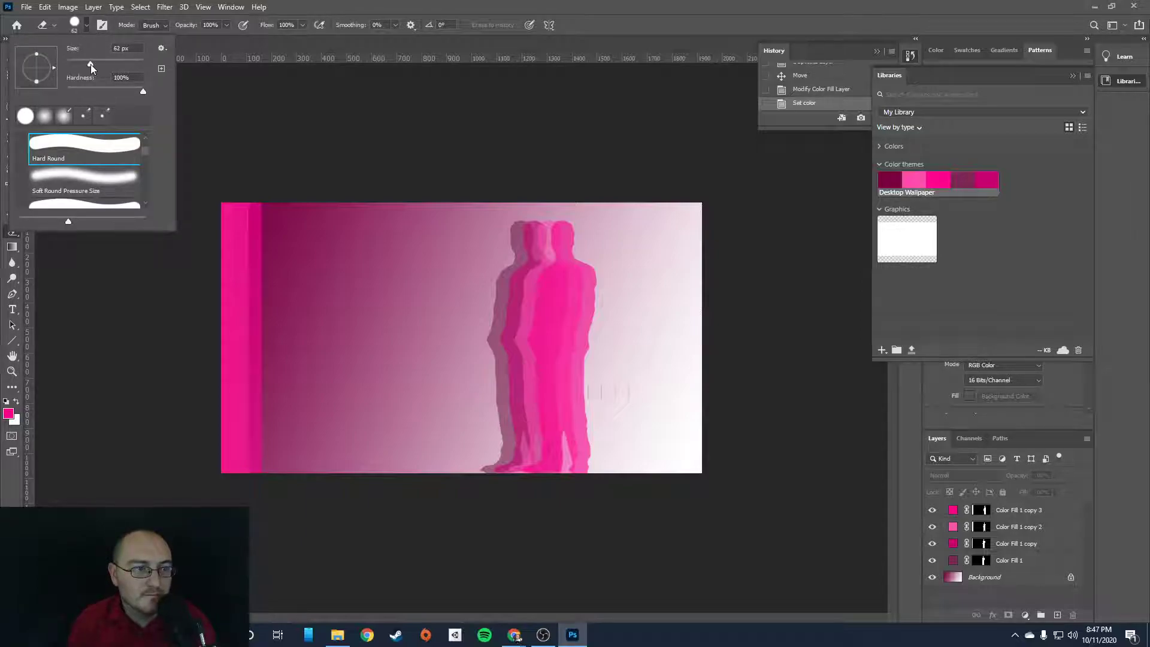
left_click(981, 510)
mouse_move(260, 224)
left_mouse_down()
mouse_move(172, 211)
mouse_move(207, 215)
mouse_move(195, 213)
mouse_move(195, 235)
mouse_move(274, 227)
mouse_move(272, 248)
mouse_move(263, 235)
mouse_move(271, 250)
mouse_move(237, 256)
mouse_move(214, 320)
mouse_move(252, 285)
mouse_move(204, 352)
mouse_move(270, 282)
mouse_move(247, 474)
mouse_move(236, 482)
mouse_move(233, 467)
mouse_move(273, 443)
mouse_move(245, 394)
mouse_move(239, 412)
mouse_move(207, 420)
mouse_move(228, 364)
left_mouse_up()
mouse_move(311, 364)
left_mouse_down()
mouse_move(288, 366)
mouse_move(401, 346)
left_mouse_up()
mouse_move(621, 393)
left_mouse_down()
mouse_move(621, 382)
mouse_move(627, 402)
left_mouse_up()
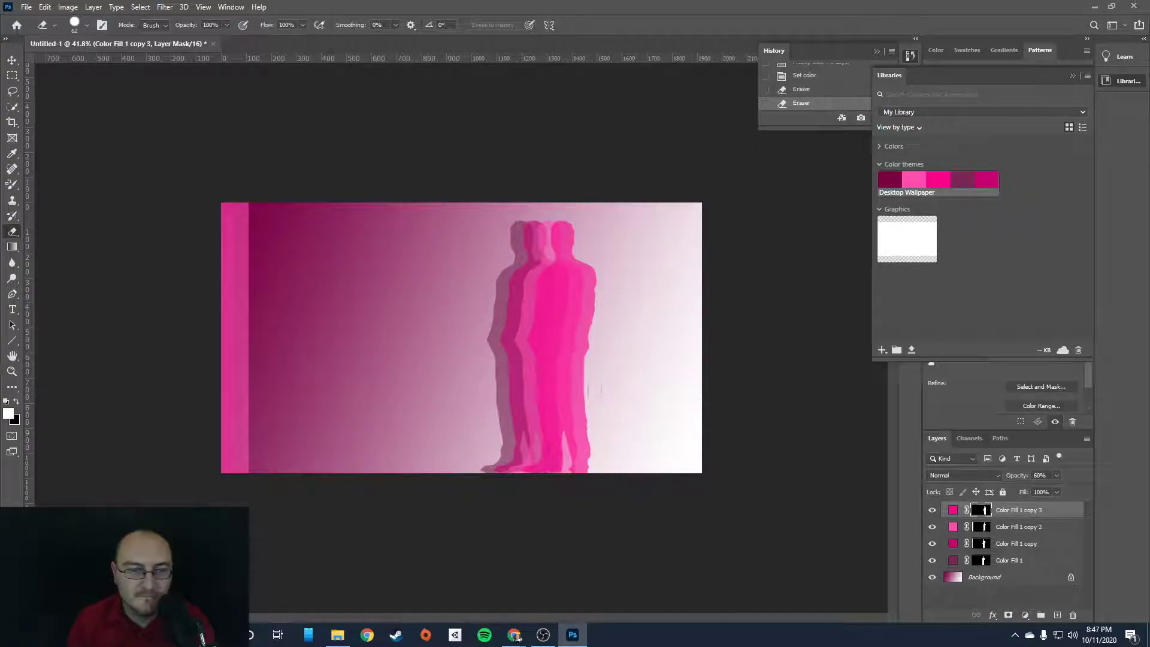
Rasterize the Color Fill 1 copy 2 layer and erase its strip along the canvas's left edge with the eraser enlarged to 168 px
key("alt+bracketleft")
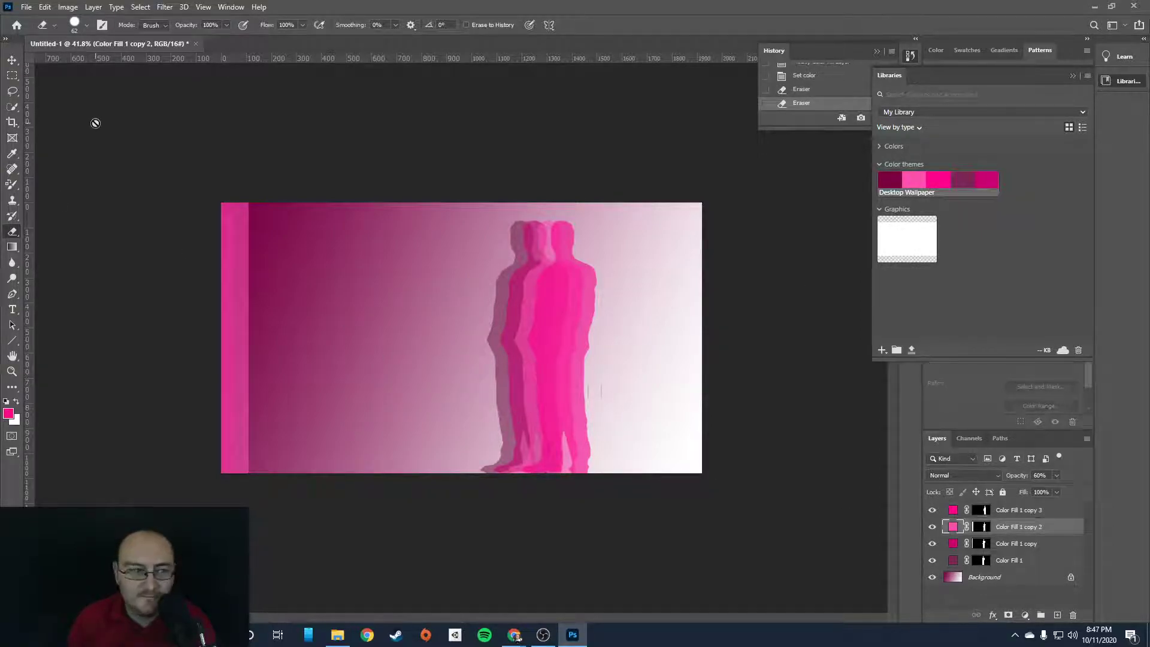
left_click(86, 25)
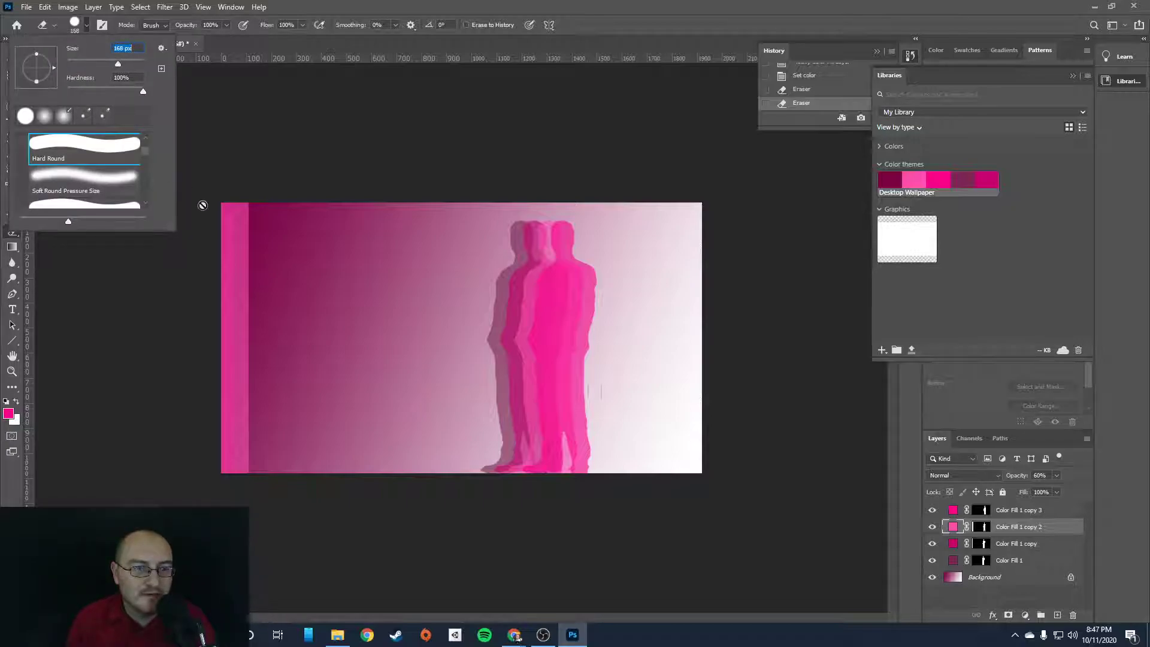
left_click(251, 210)
left_click(527, 244)
mouse_move(249, 215)
left_mouse_down()
mouse_move(215, 225)
mouse_move(206, 246)
mouse_move(232, 255)
mouse_move(228, 297)
mouse_move(247, 309)
mouse_move(250, 429)
mouse_move(295, 431)
mouse_move(263, 405)
mouse_move(279, 387)
mouse_move(272, 439)
mouse_move(313, 485)
left_mouse_up()
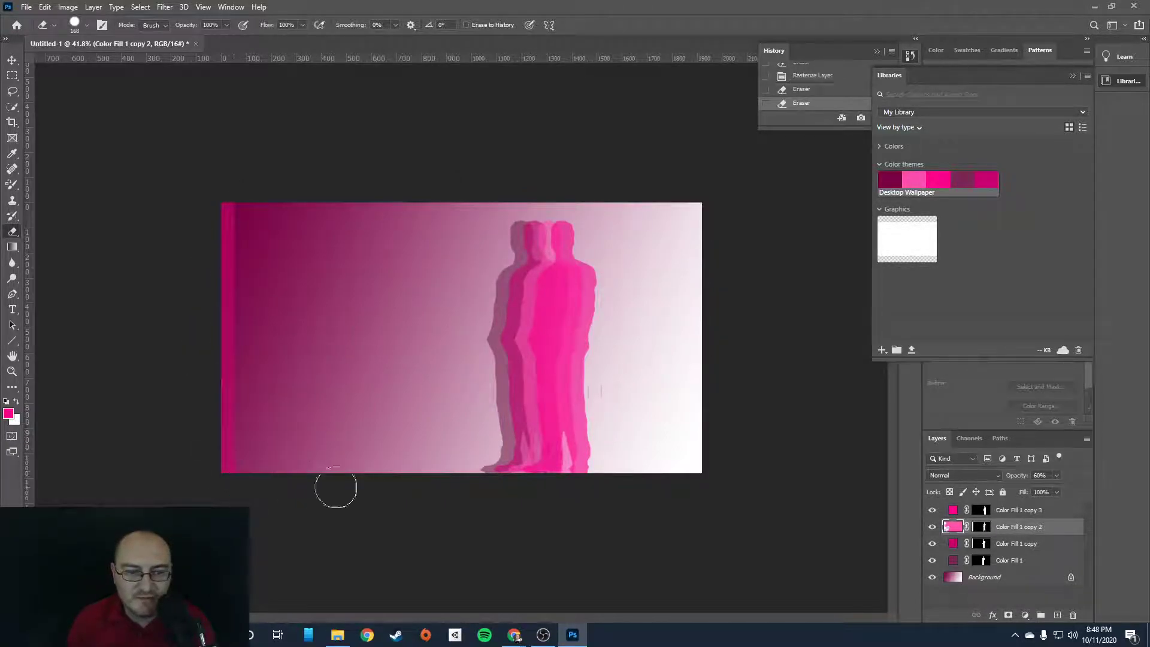
left_click_drag(623, 390, 683, 419)
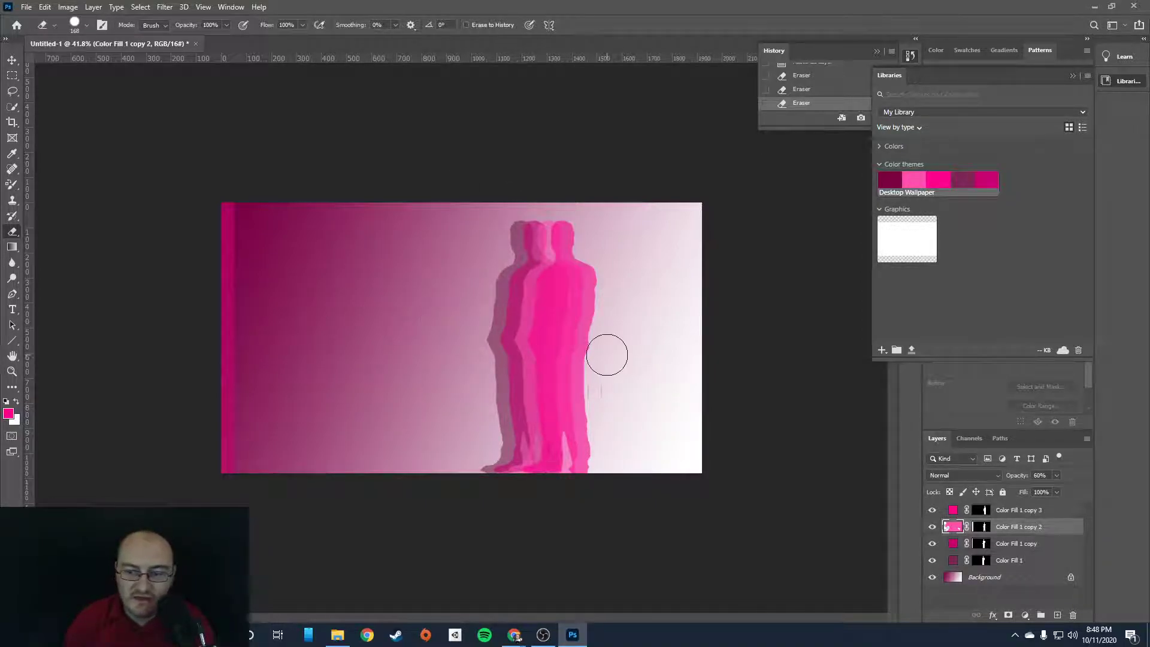
Erase the stray marks beside the figure from the Color Fill 1 copy 2 mask and the left-edge strip from the Color Fill 1 copy mask
key("alt+bracketleft")
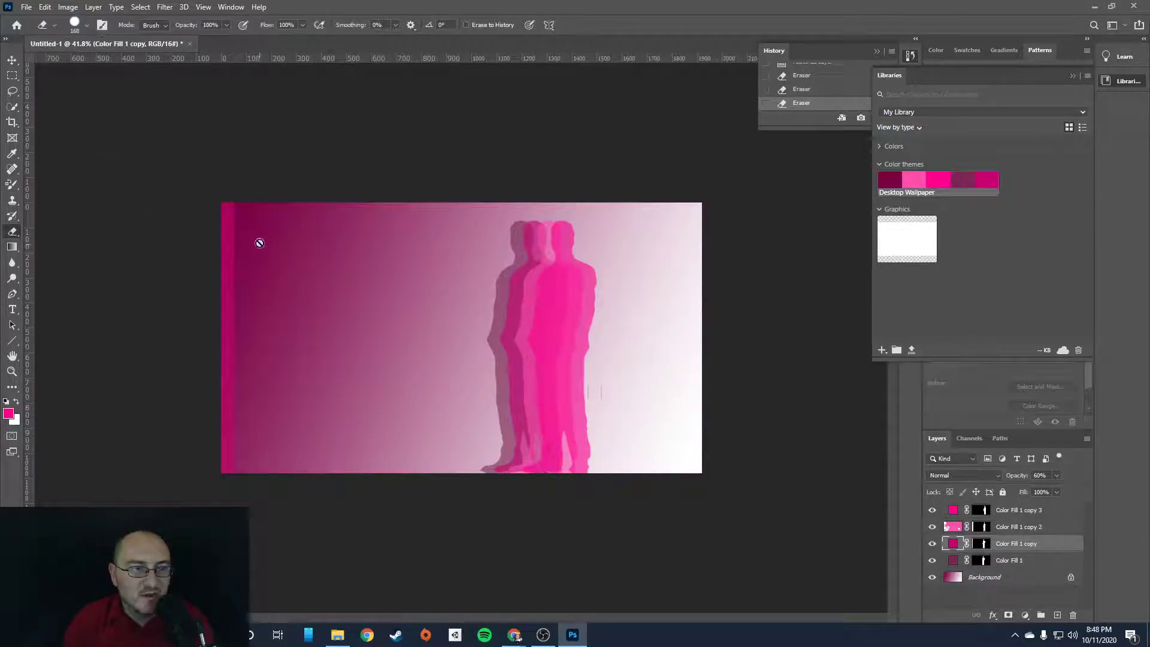
left_click(980, 545)
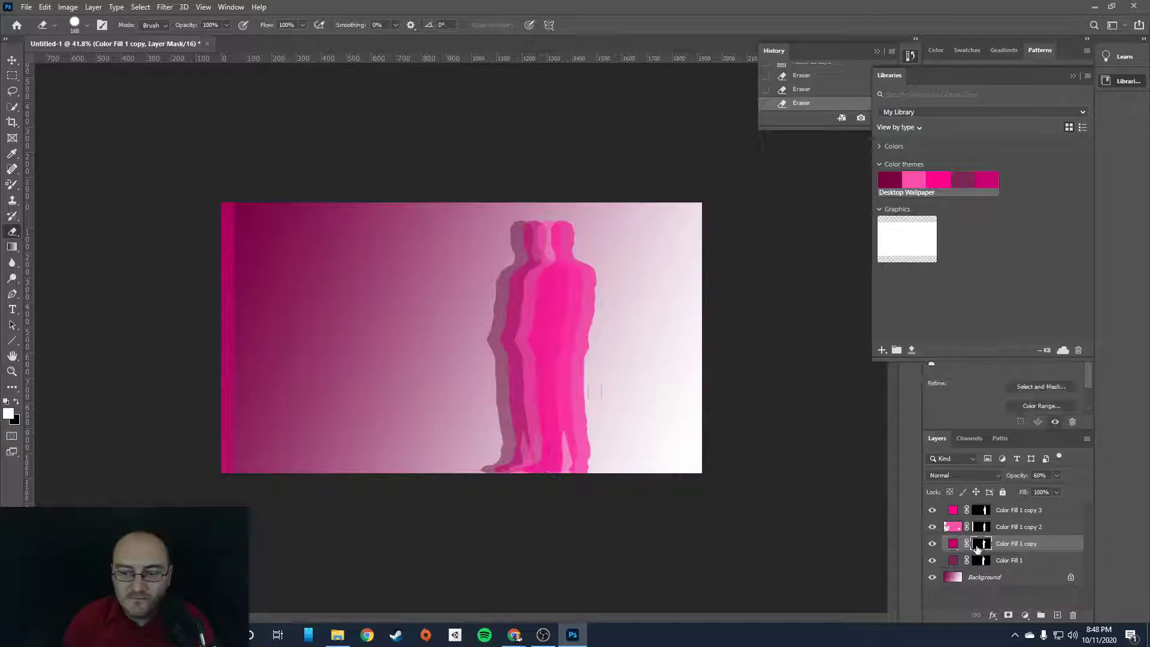
left_click(980, 529)
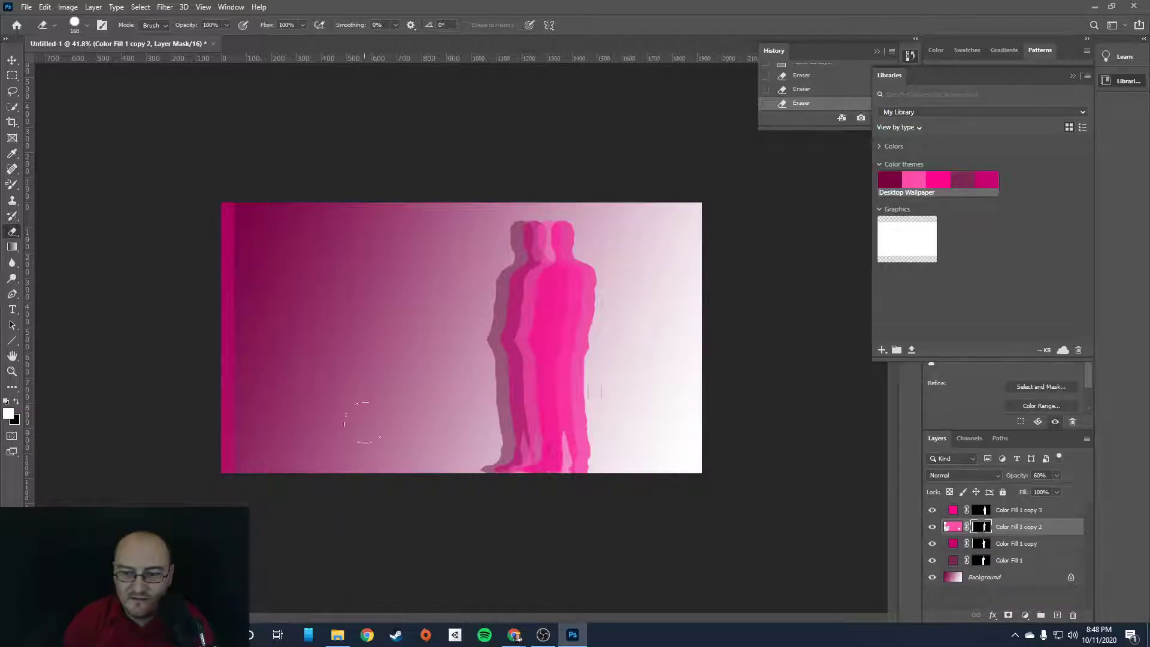
left_click(981, 544)
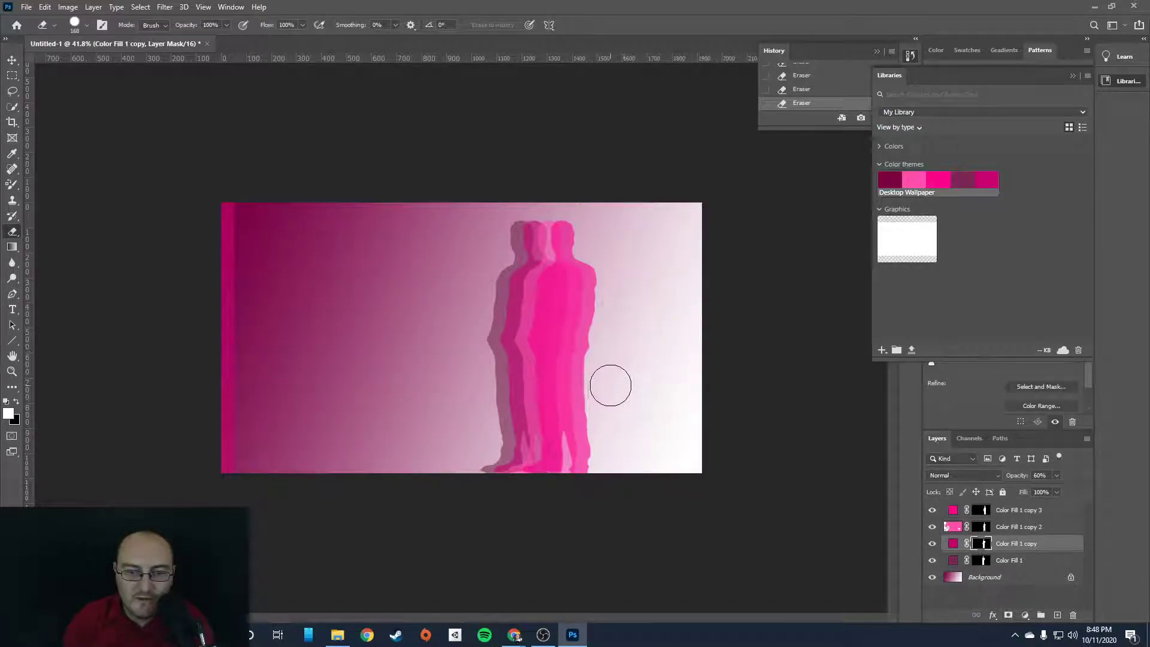
mouse_move(235, 205)
left_mouse_down()
mouse_move(206, 340)
mouse_move(218, 383)
mouse_move(264, 380)
mouse_move(222, 356)
mouse_move(222, 435)
mouse_move(228, 372)
mouse_move(198, 402)
mouse_move(238, 380)
mouse_move(230, 392)
mouse_move(234, 164)
mouse_move(224, 210)
mouse_move(239, 465)
left_mouse_up()
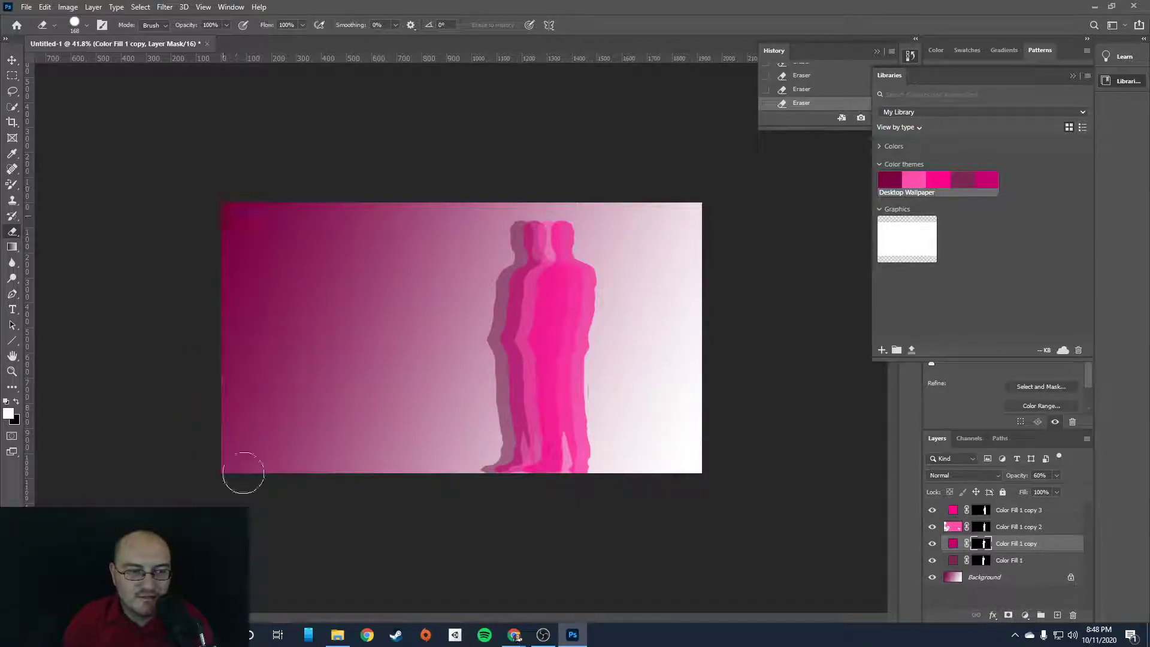
Target the layer mask of the original Color Fill 1 layer for erasing
left_click(981, 560)
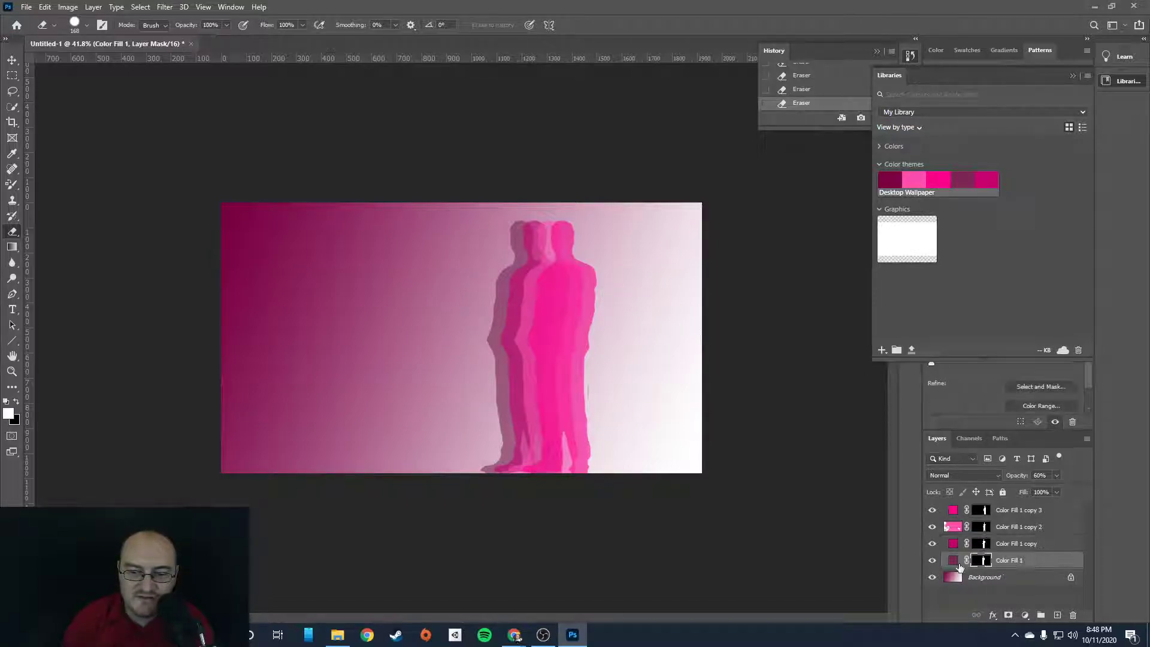